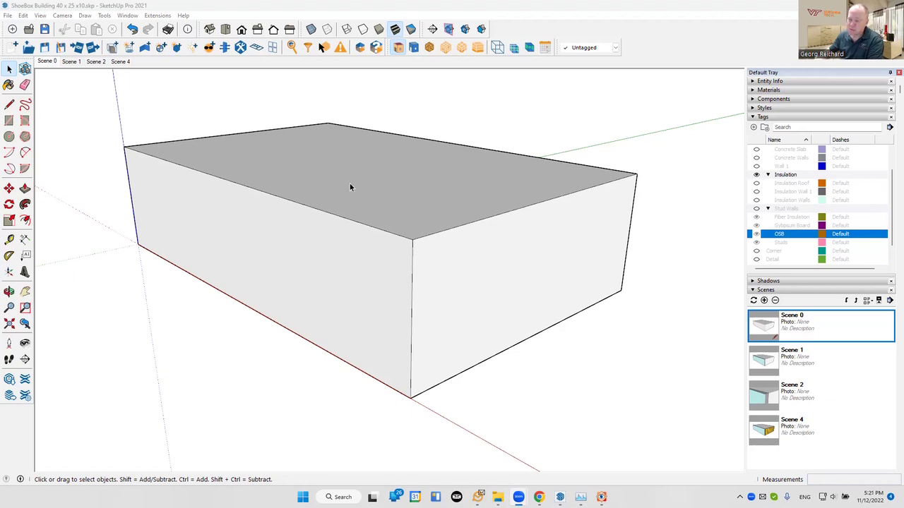
- Open the shoebox building group and select its roof, front wall and end wall faces
left_click(383, 179)
double_click(389, 185)
left_click(389, 185)
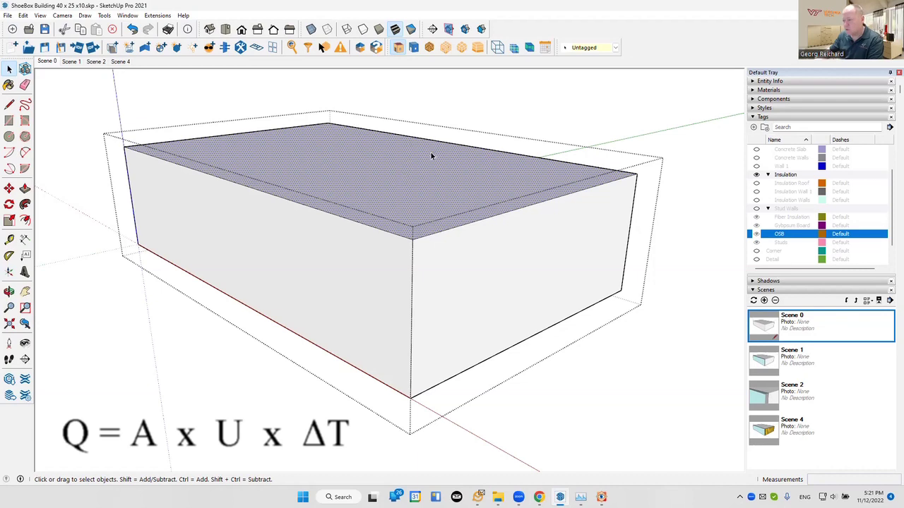
left_click(285, 254)
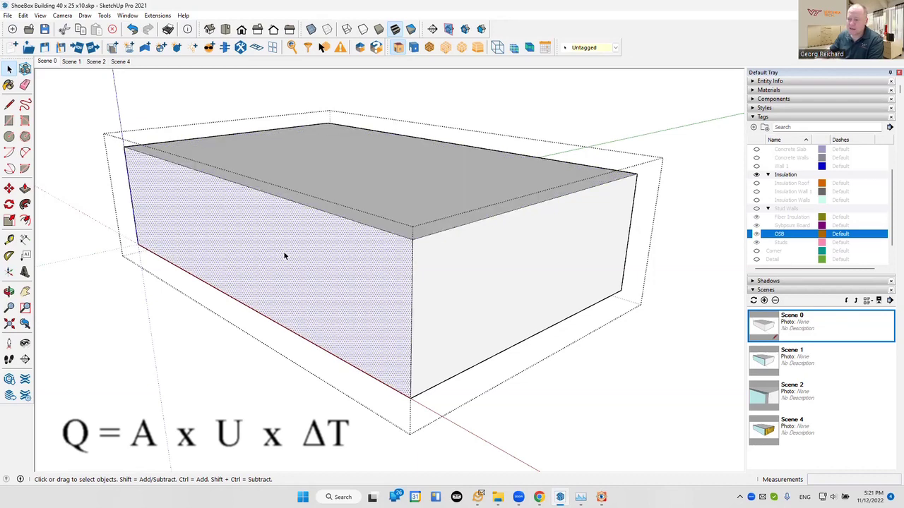
left_click(528, 275)
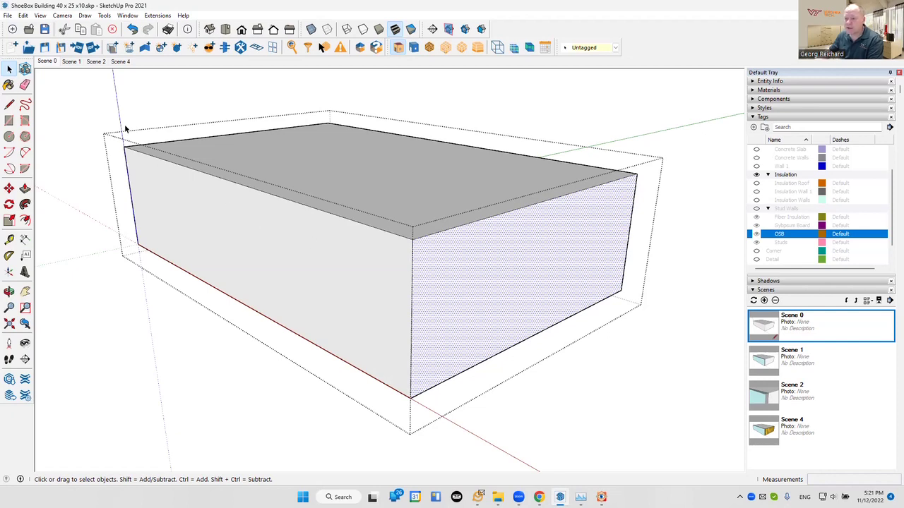
left_click(95, 75)
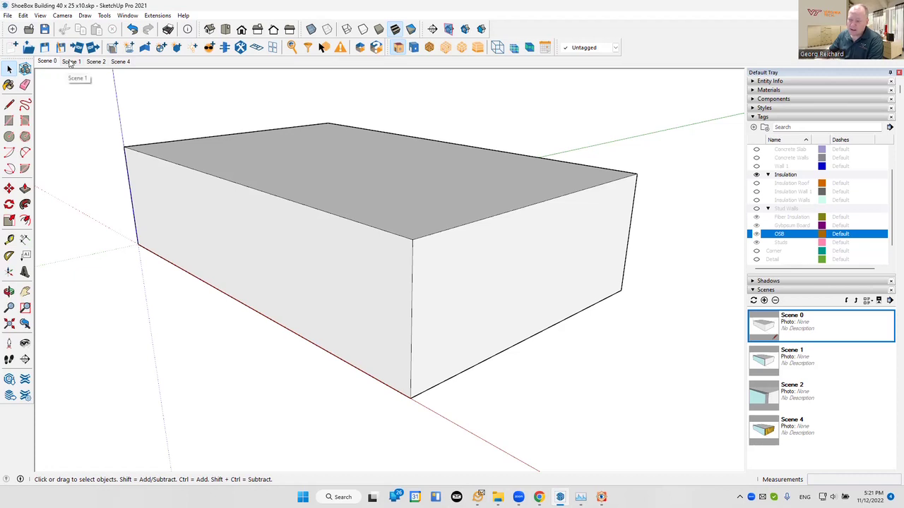
- View Scenes 1 and 2, then turn on the Gypsum Board, Studs, Fiber Insulation and OSB tags
left_click(71, 62)
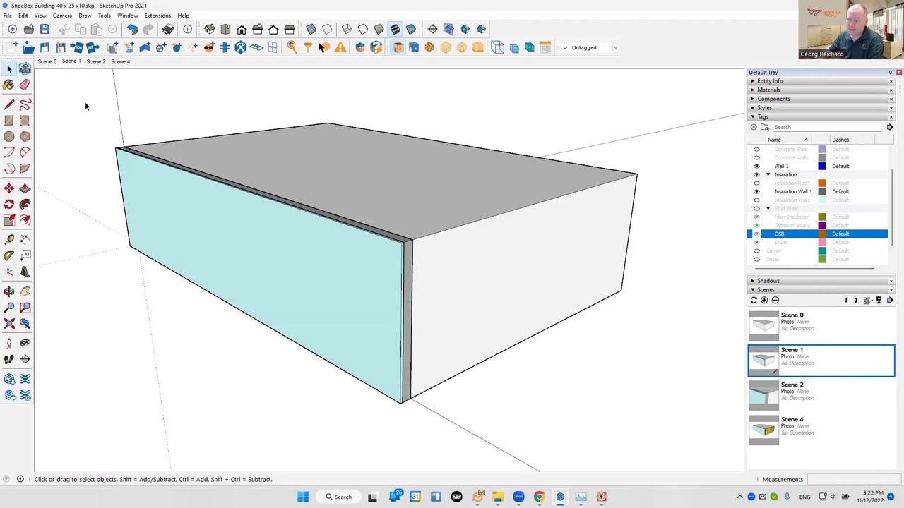
left_click(95, 62)
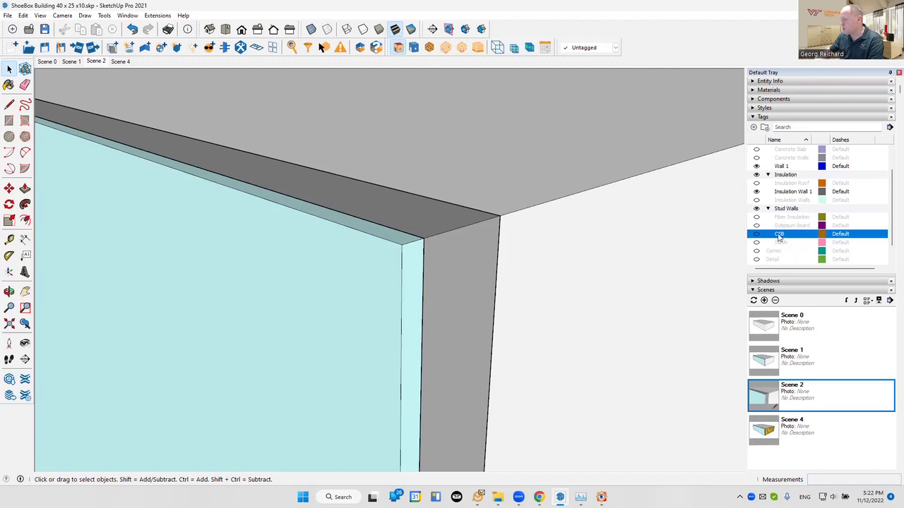
left_click(756, 227)
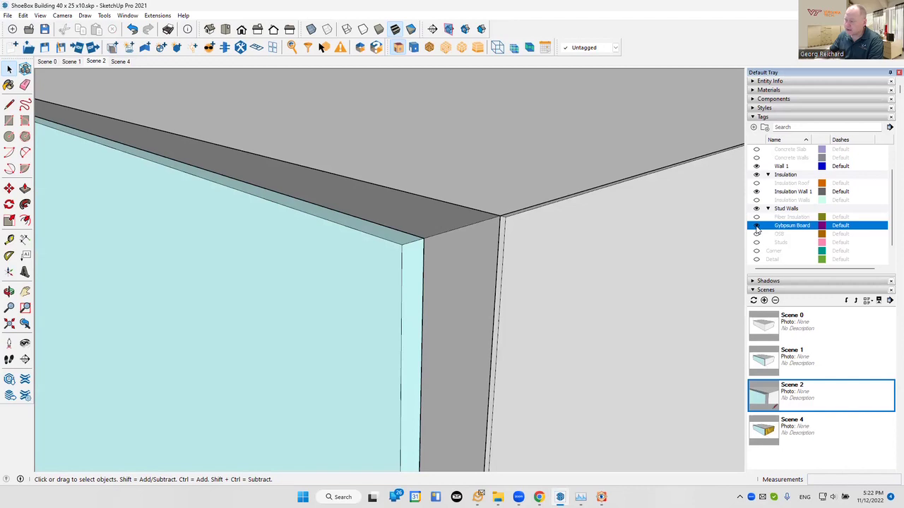
left_click(756, 243)
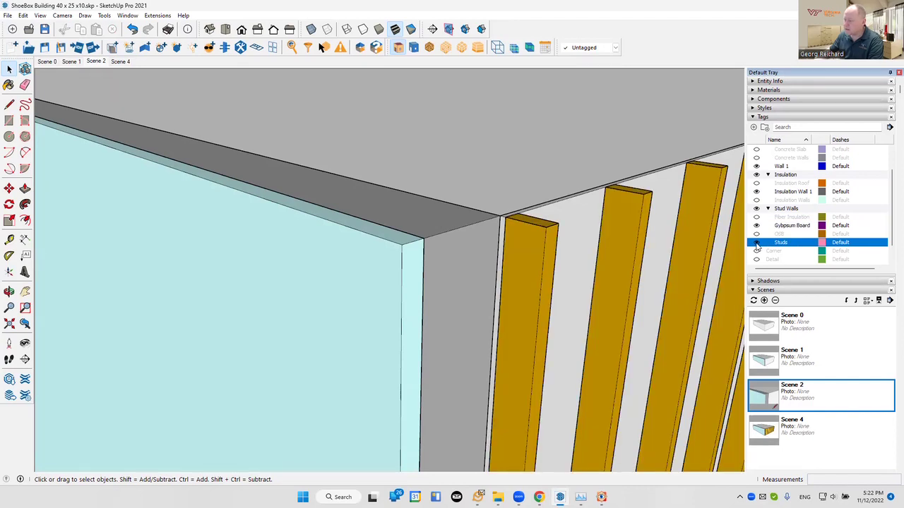
left_click(756, 218)
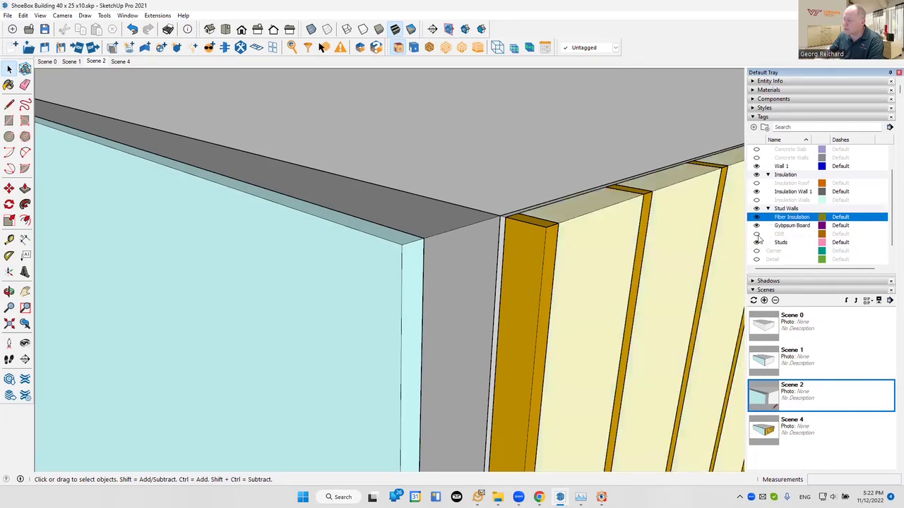
left_click(756, 234)
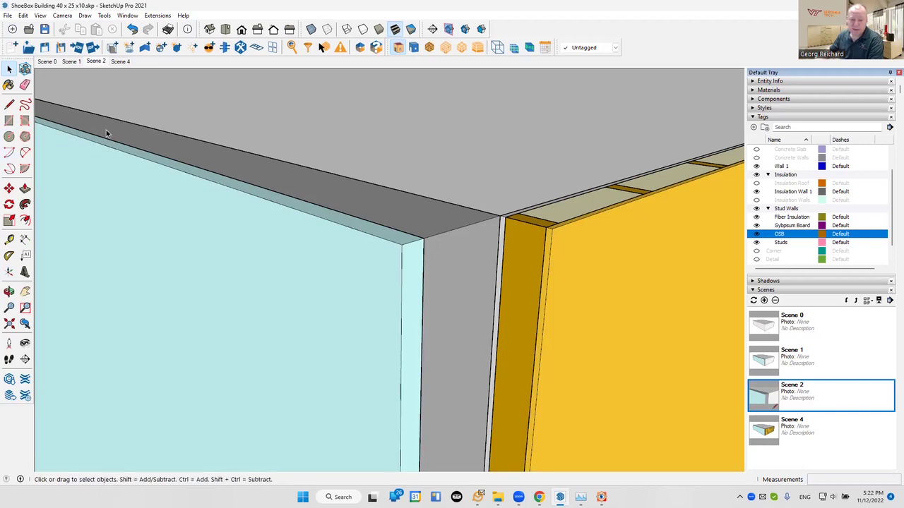
- View the Scene 4 overview, return to Scene 0, and select the box's end wall face
left_click(119, 61)
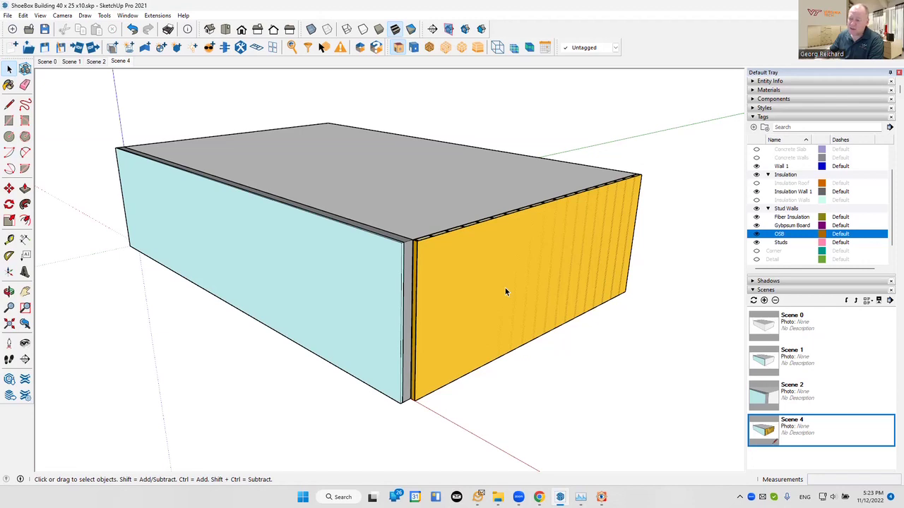
left_click(46, 61)
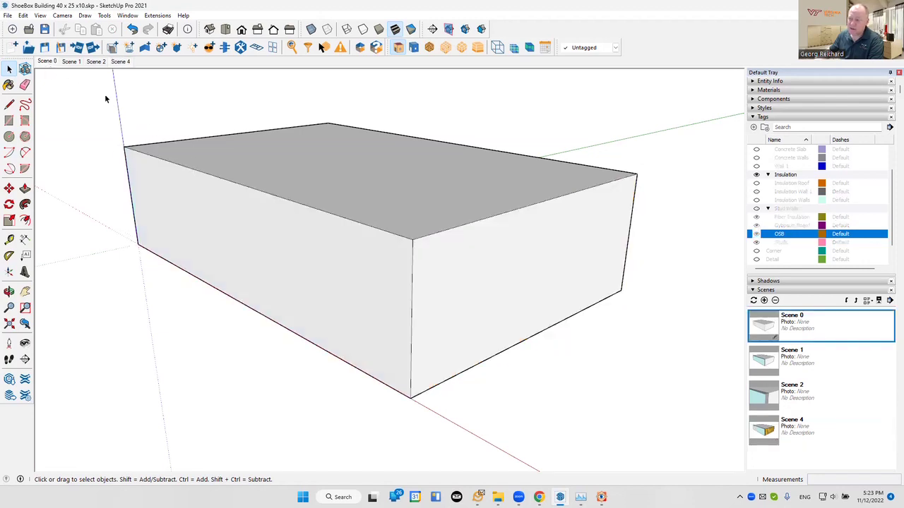
double_click(525, 278)
left_click(526, 278)
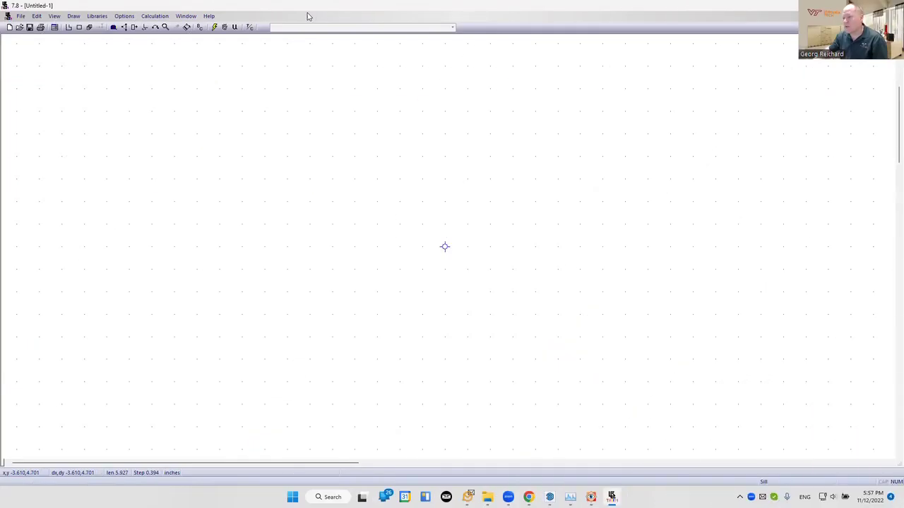
left_click(210, 17)
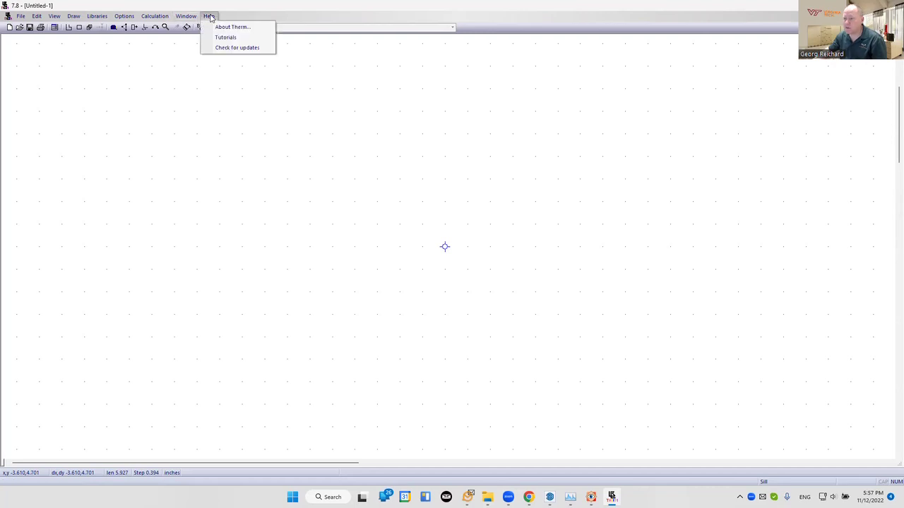
left_click(229, 26)
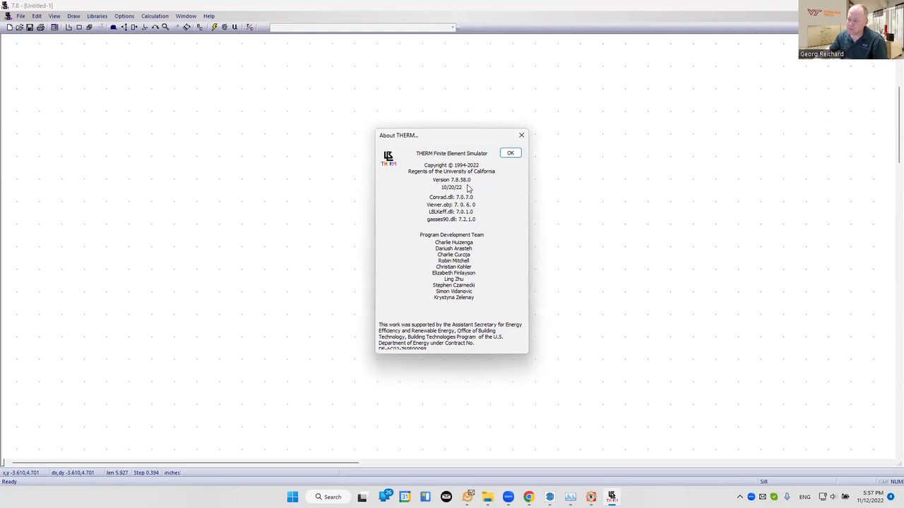
left_click(510, 153)
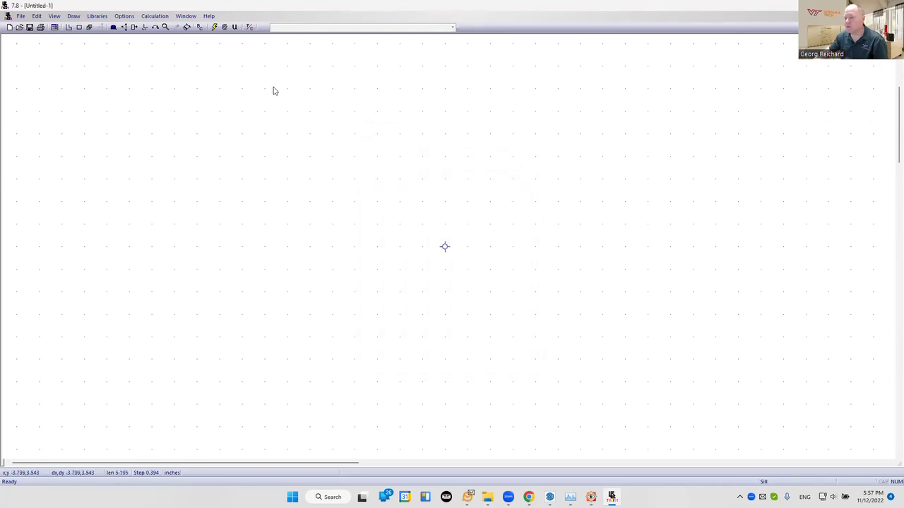
left_click(124, 16)
left_click(136, 26)
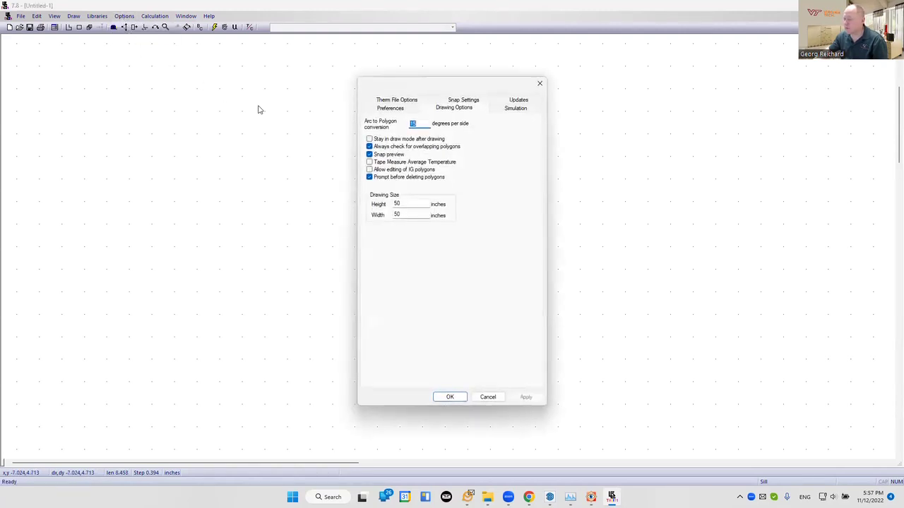
left_click(392, 109)
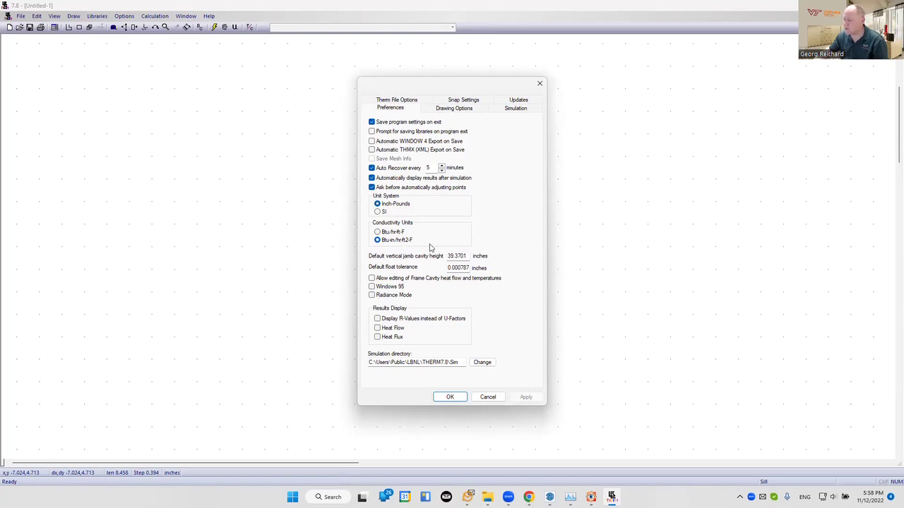
left_click(459, 108)
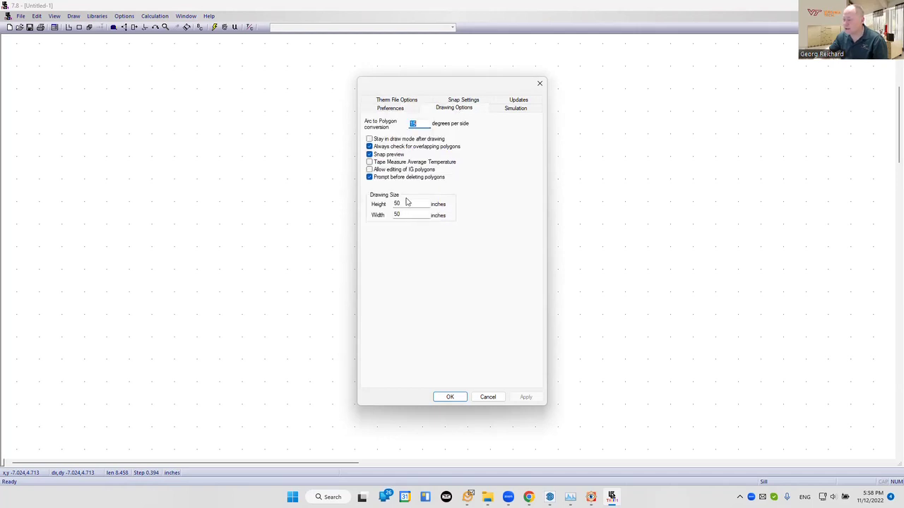
left_click_drag(410, 204, 387, 204)
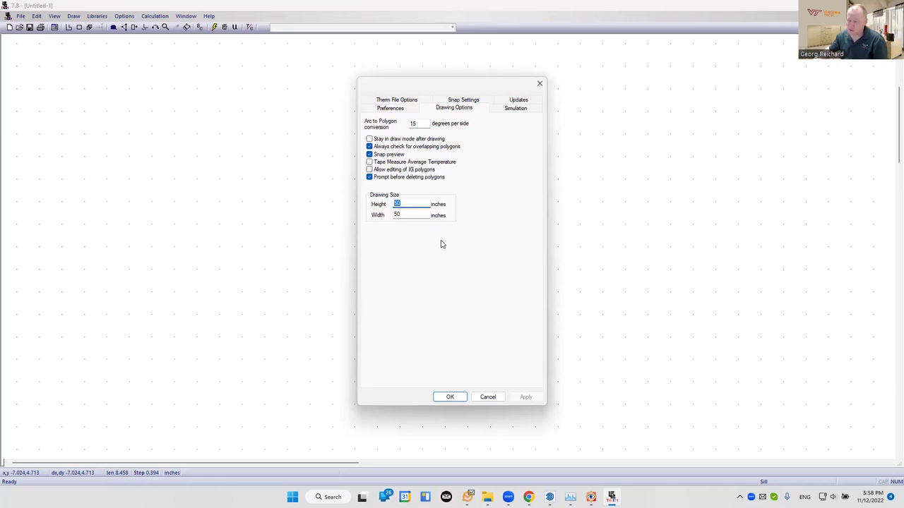
left_click(460, 100)
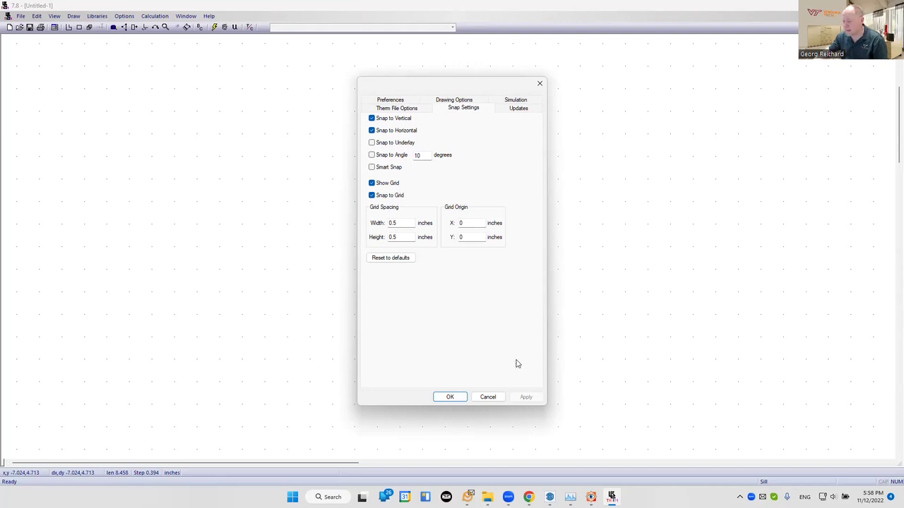
left_click(449, 397)
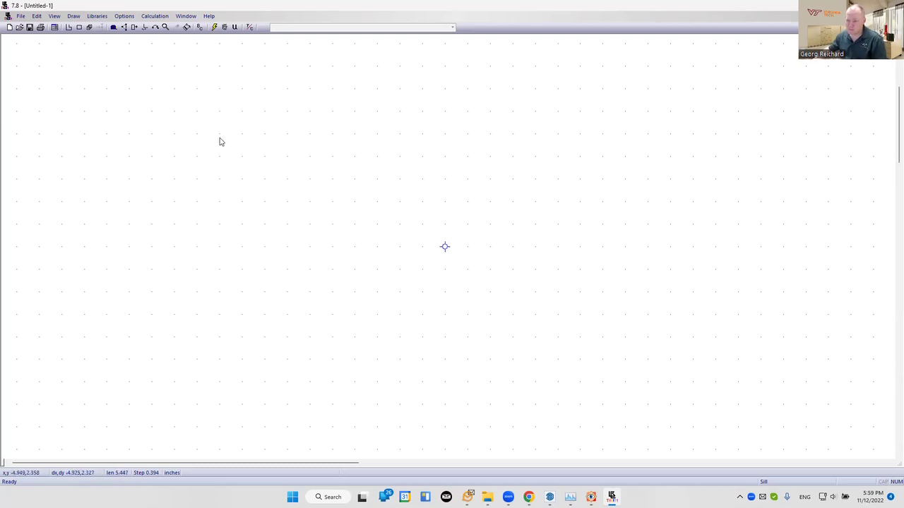
- Draw a Wood, Coniferous (Softwoods) rectangle from the origin to corner 1.5, -3.5
left_click(79, 28)
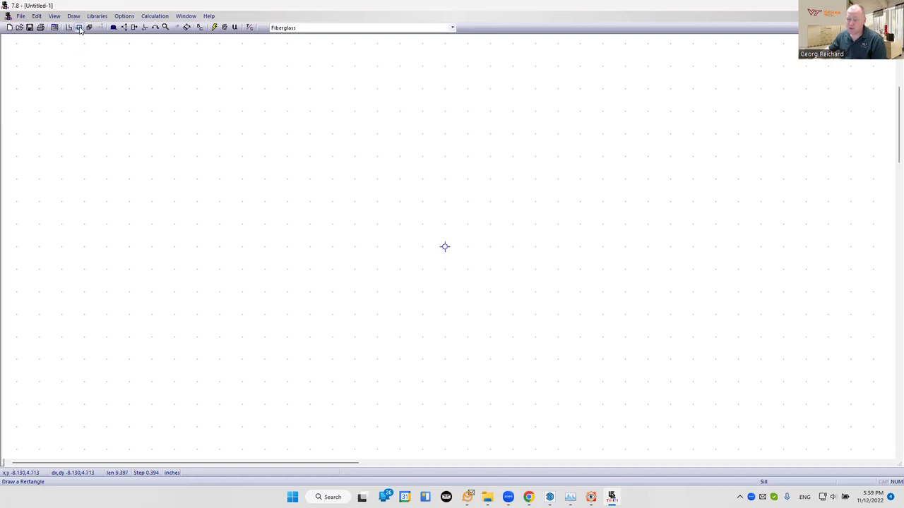
left_click(408, 29)
scroll(411, 120, "down", 10)
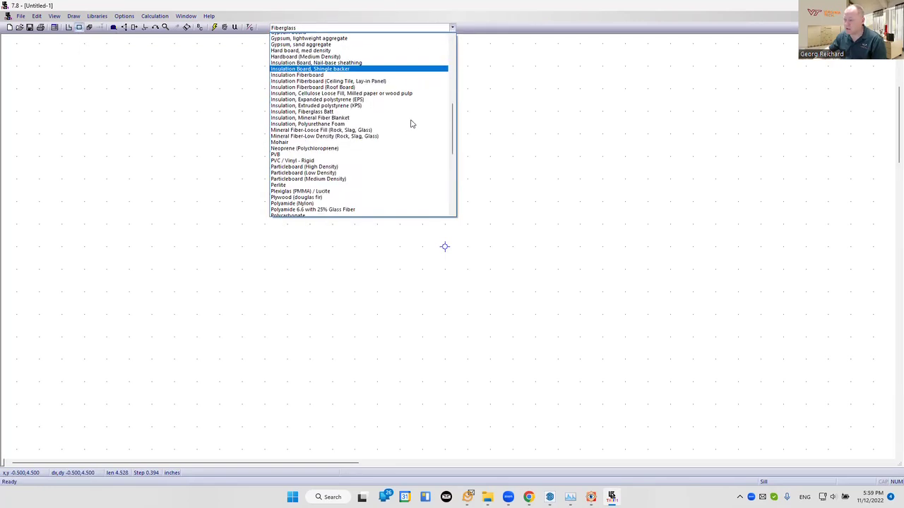
scroll(409, 143, "down", 7)
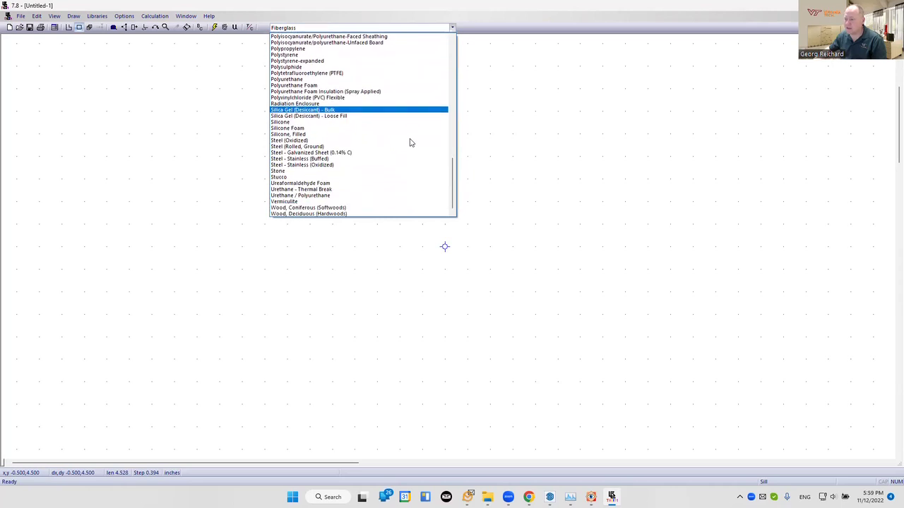
left_click(351, 208)
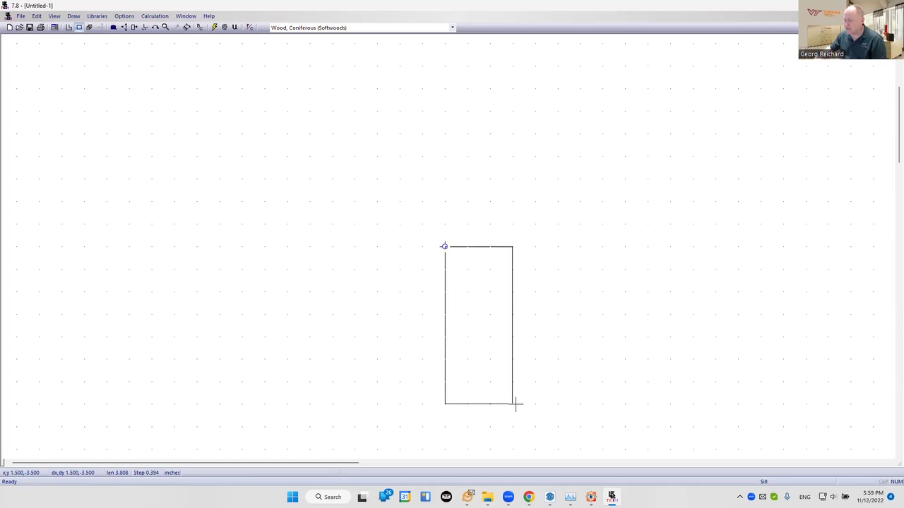
left_click(515, 404)
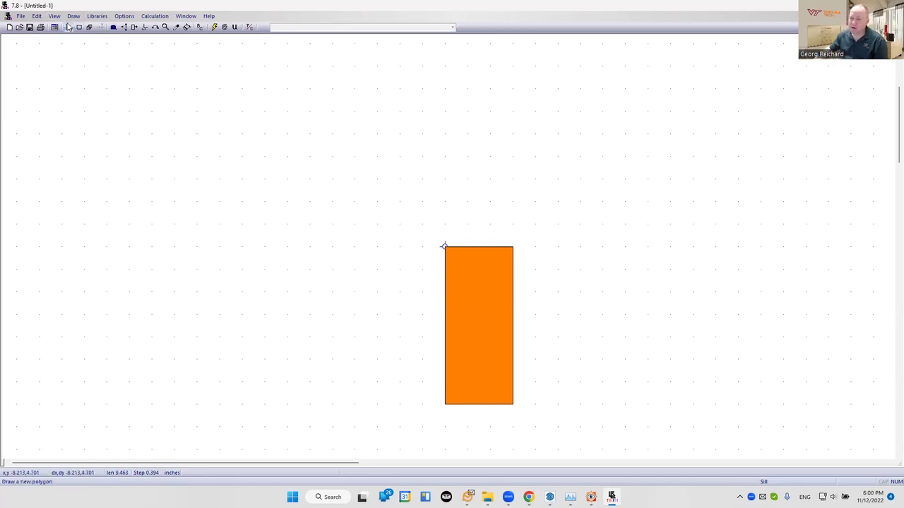
- Draw a 1.5 x 0.5 in Gypsum board rectangle directly below the wood block
left_click(78, 27)
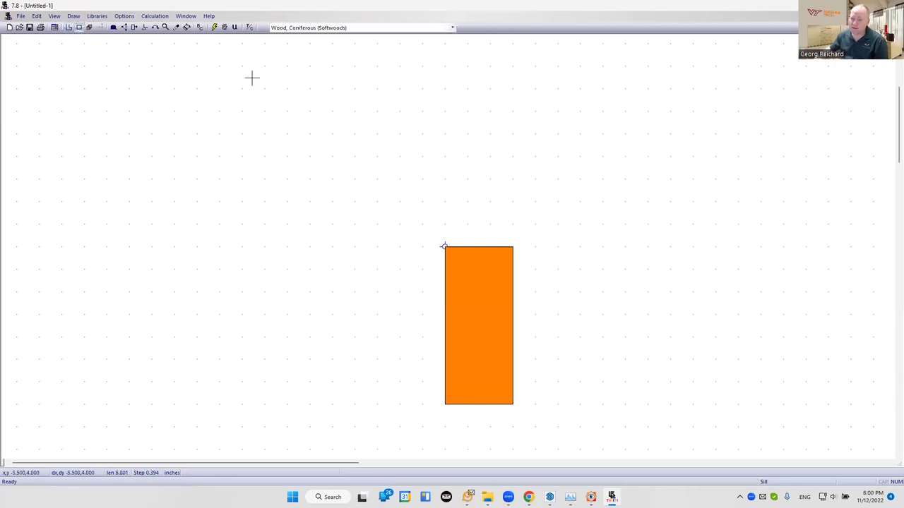
left_click(351, 28)
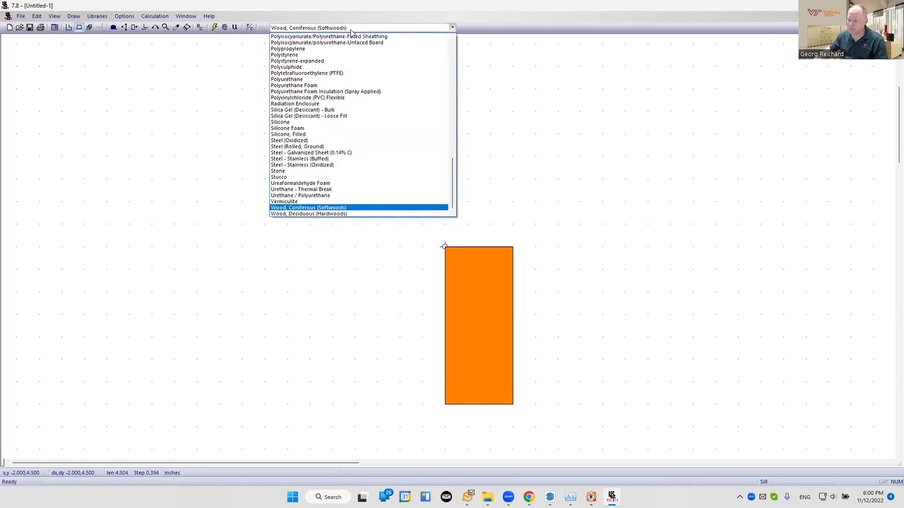
scroll(352, 33, "up", 10)
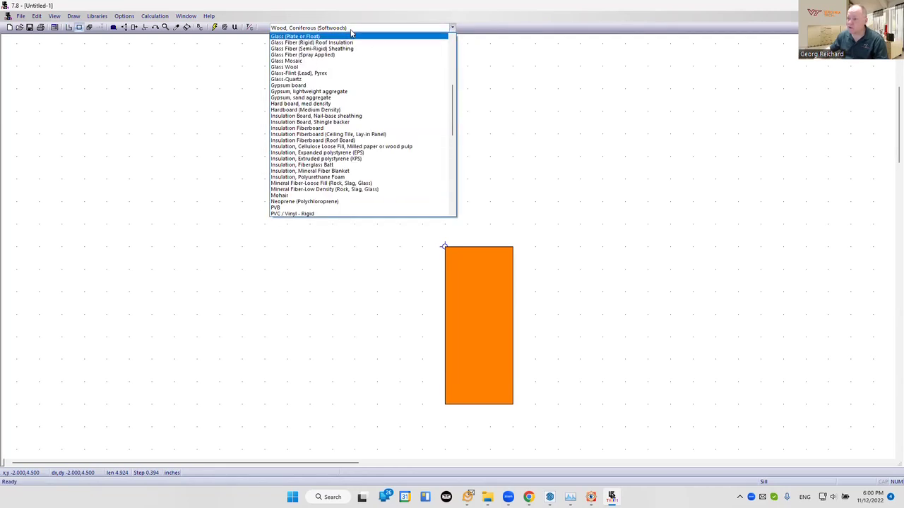
left_click(324, 86)
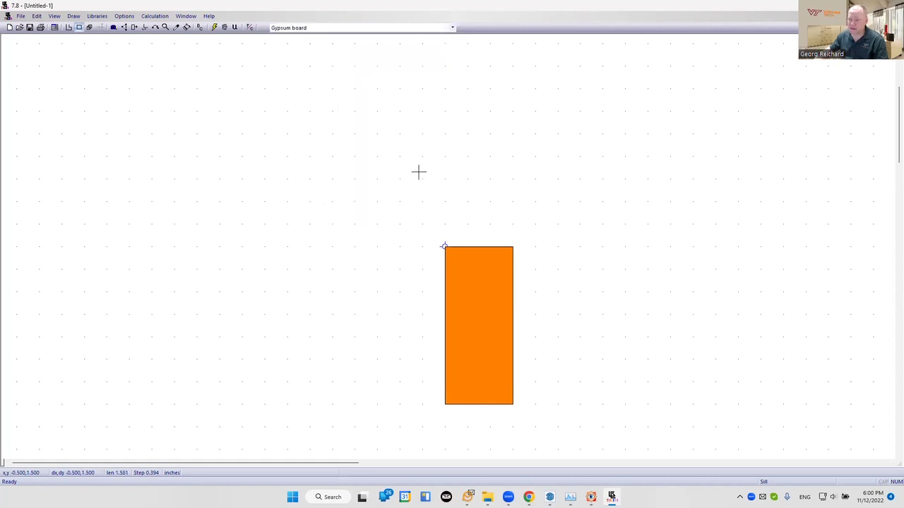
left_click(445, 404)
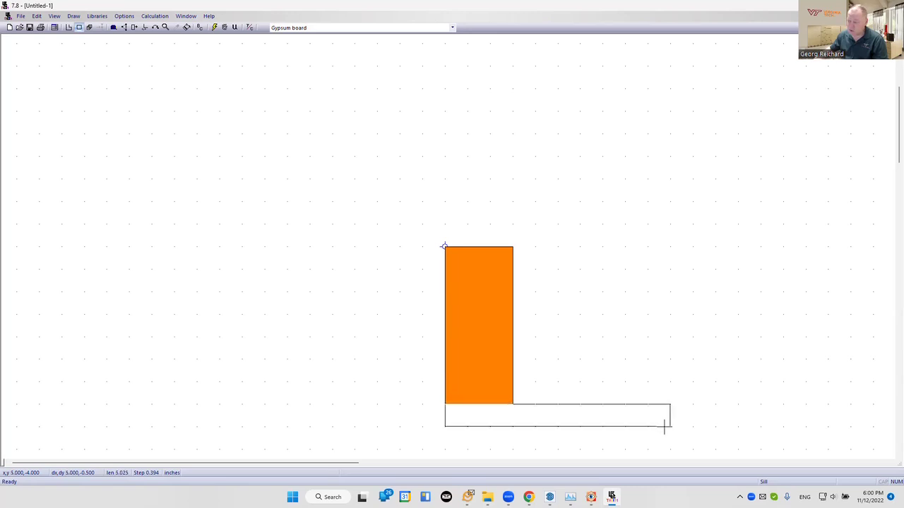
left_click(514, 425)
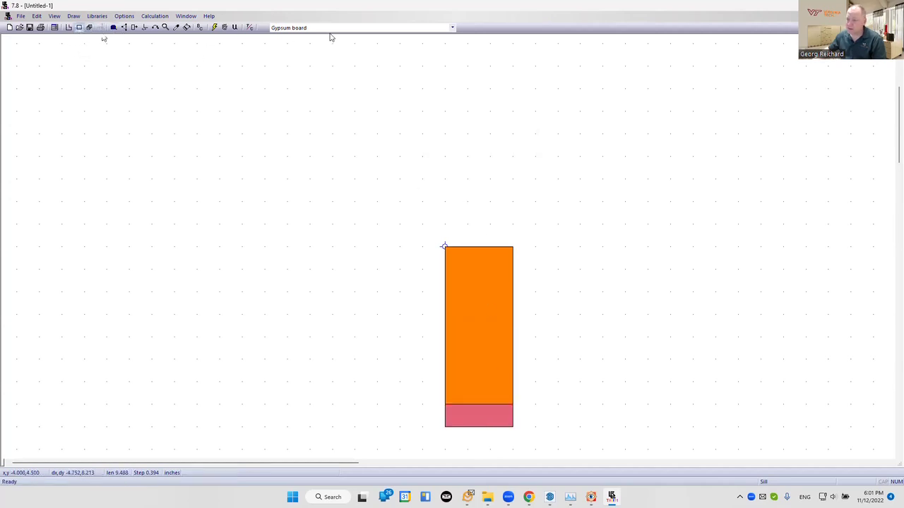
- Draw a Plywood (douglas fir) rectangle on top of the wood block
left_click(377, 30)
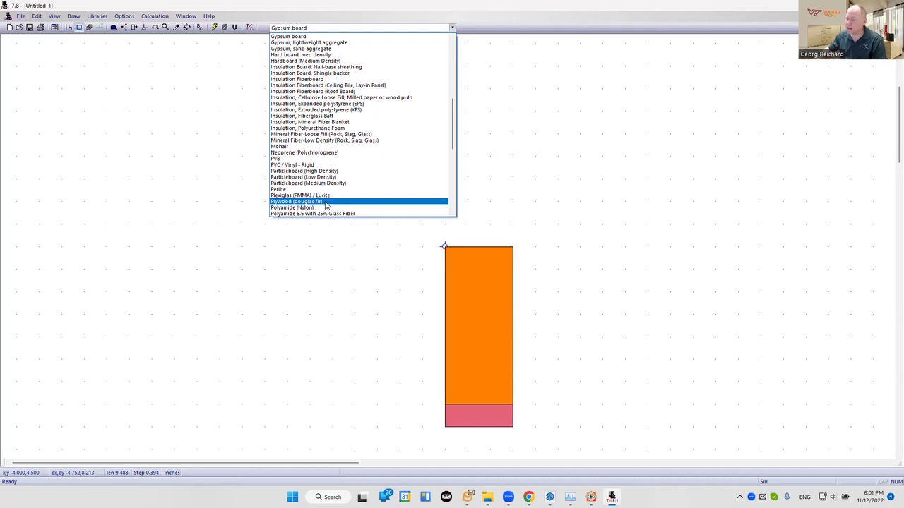
left_click(326, 204)
left_click(443, 246)
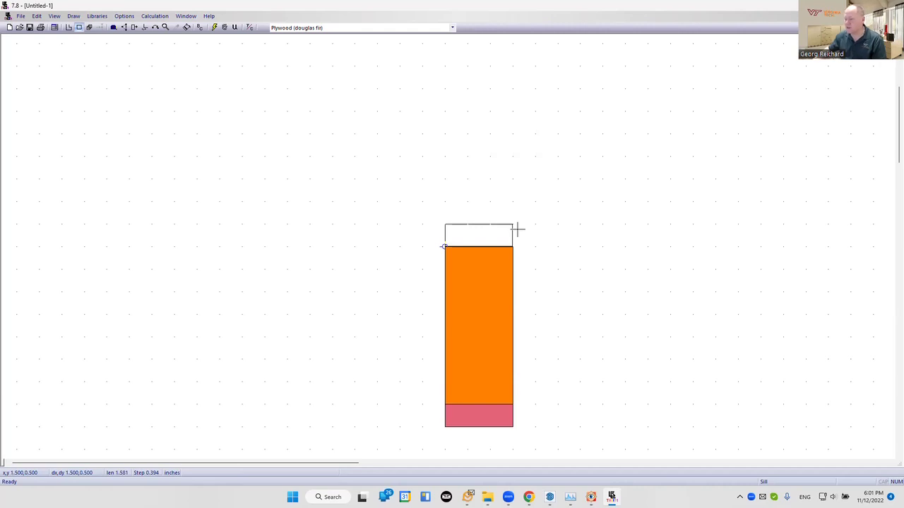
left_click(517, 229)
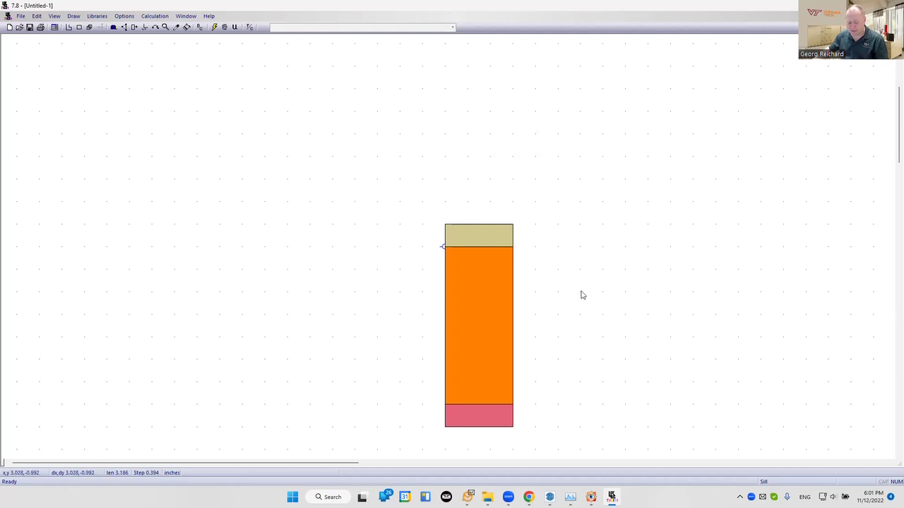
scroll(581, 295, "down", 2)
scroll(302, 246, "up", 3)
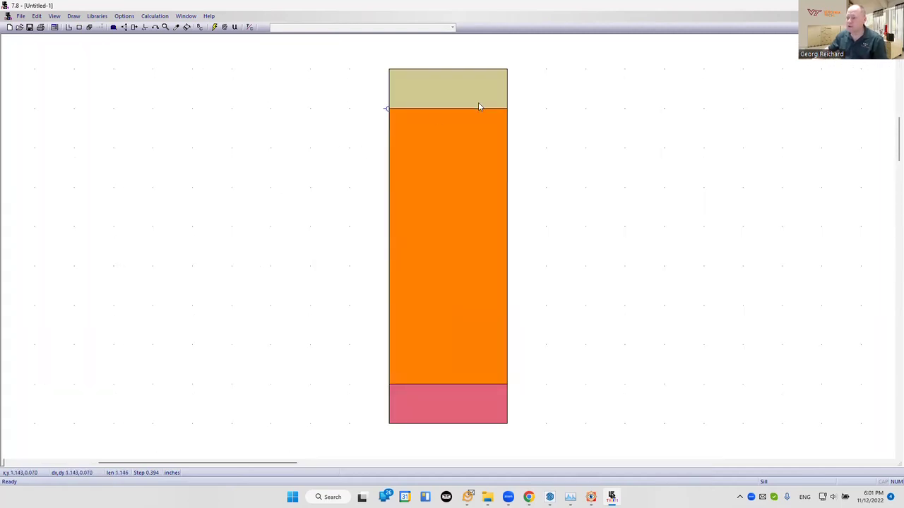
- Generate boundary conditions around the assembly and select its top edge
left_click(199, 26)
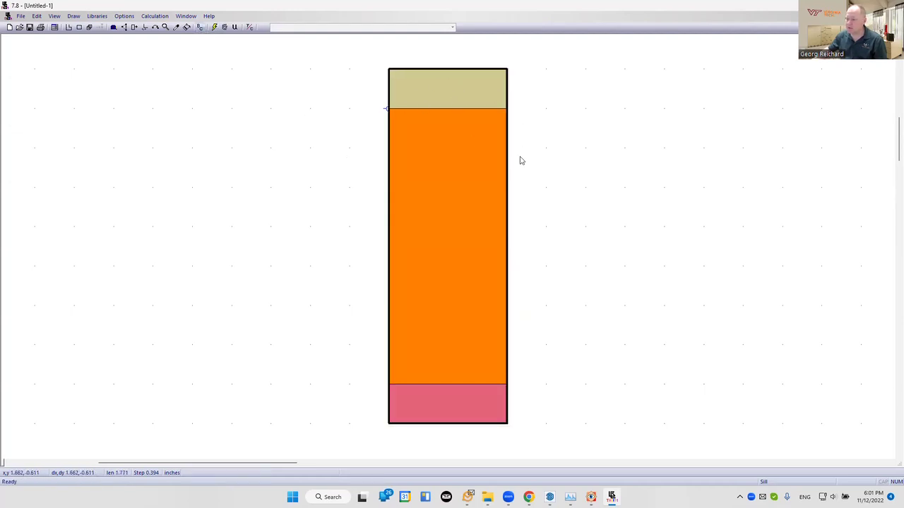
left_click(443, 70)
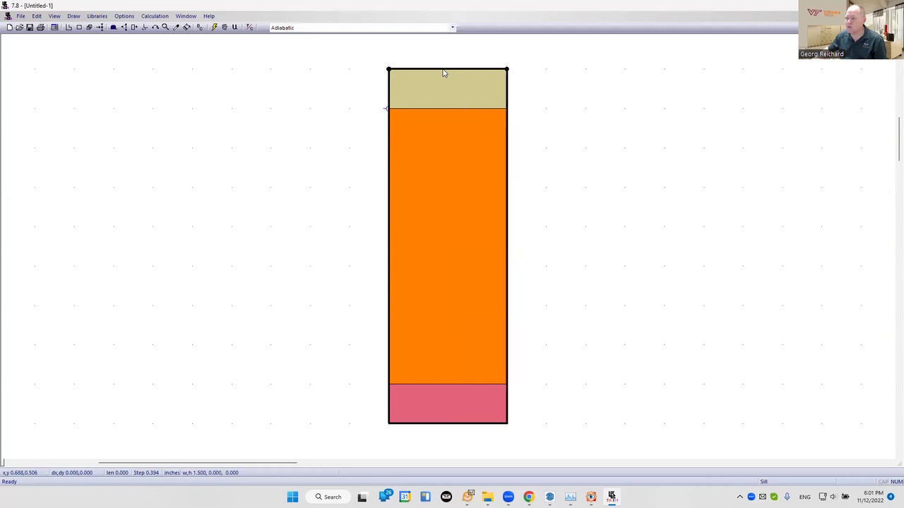
left_click(358, 27)
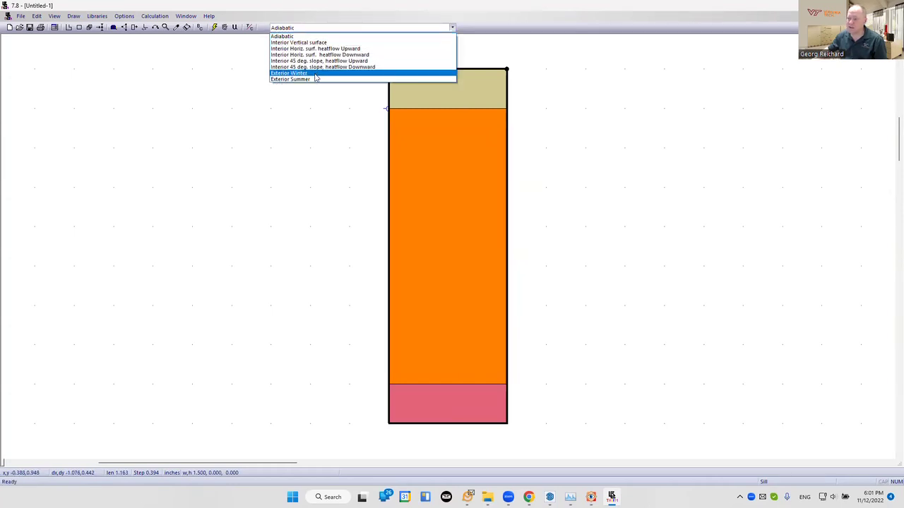
- Set the top edge to Exterior Winter and the bottom edge to Interior Vertical surface
left_click(313, 74)
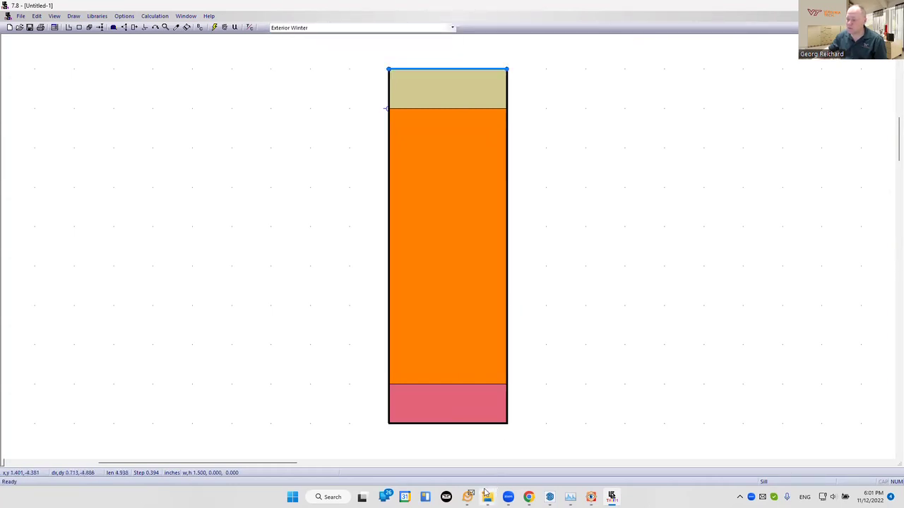
left_click(438, 424)
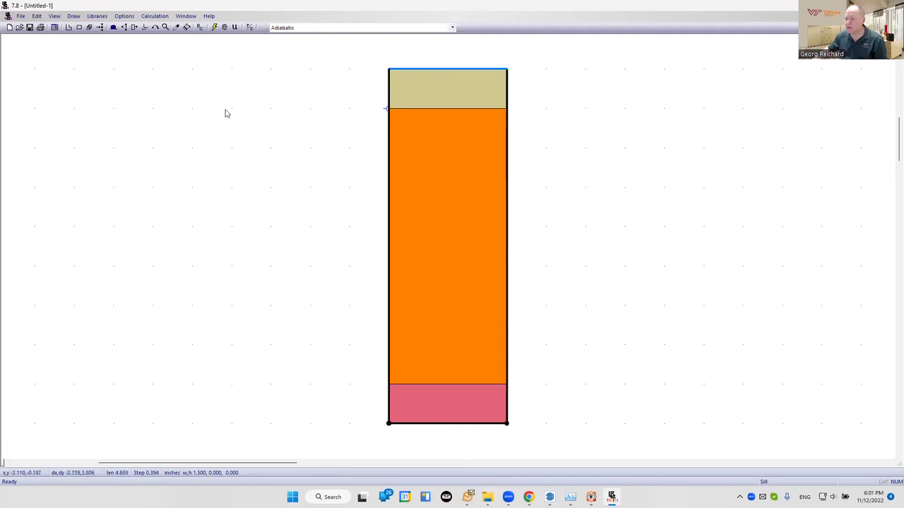
left_click(298, 29)
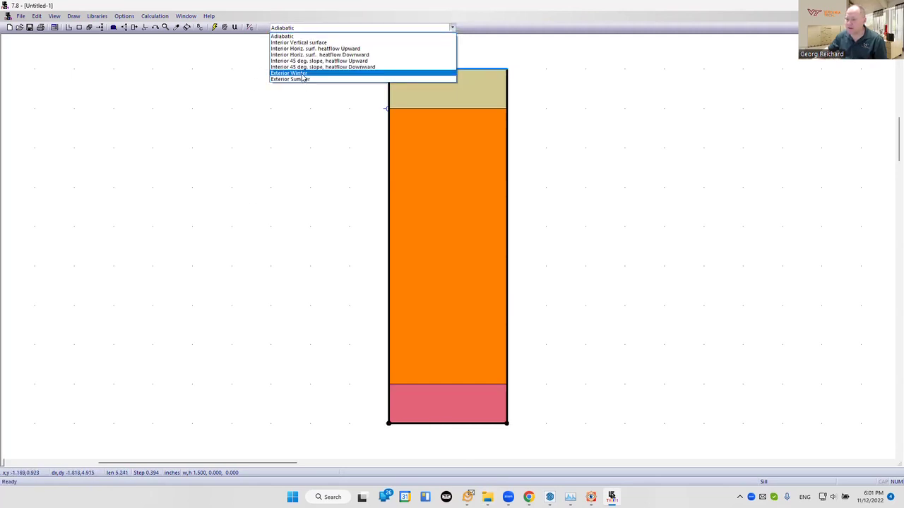
left_click(302, 43)
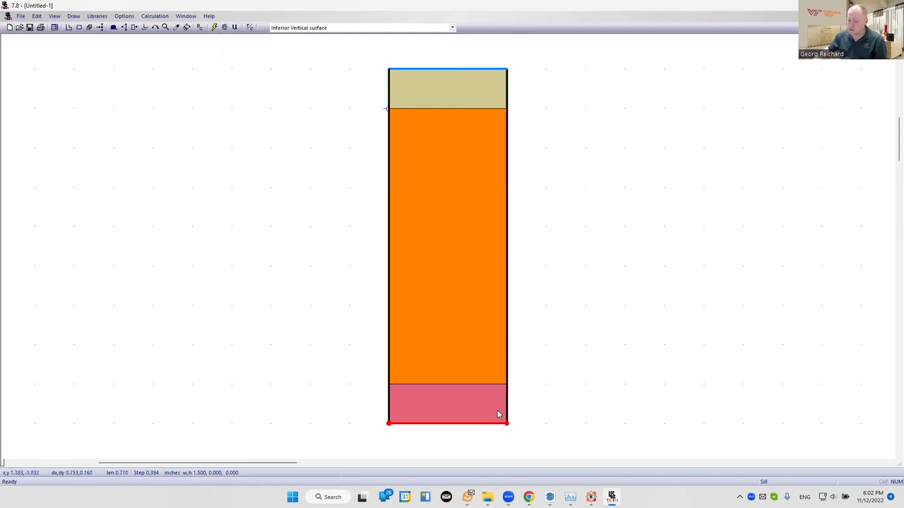
- Reselect the bottom edge and open its boundary condition properties
left_click(445, 428)
left_click(445, 426)
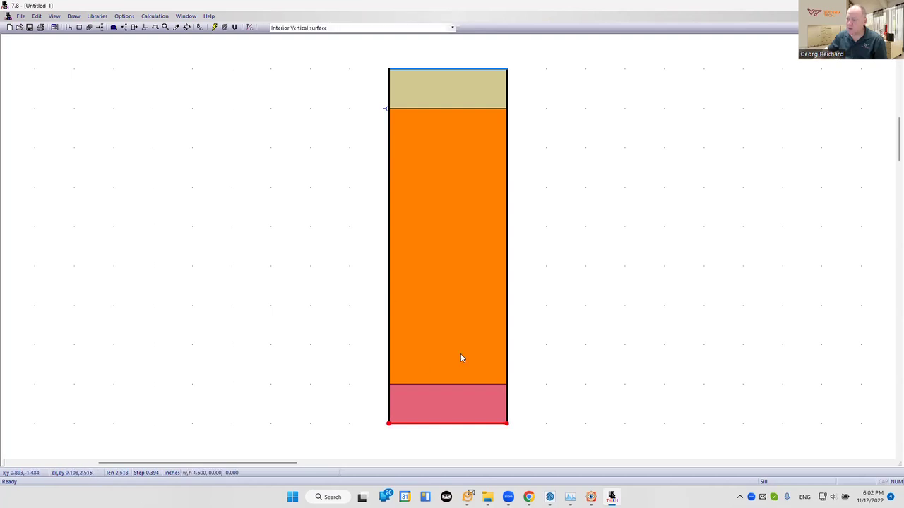
left_click(448, 425)
double_click(448, 425)
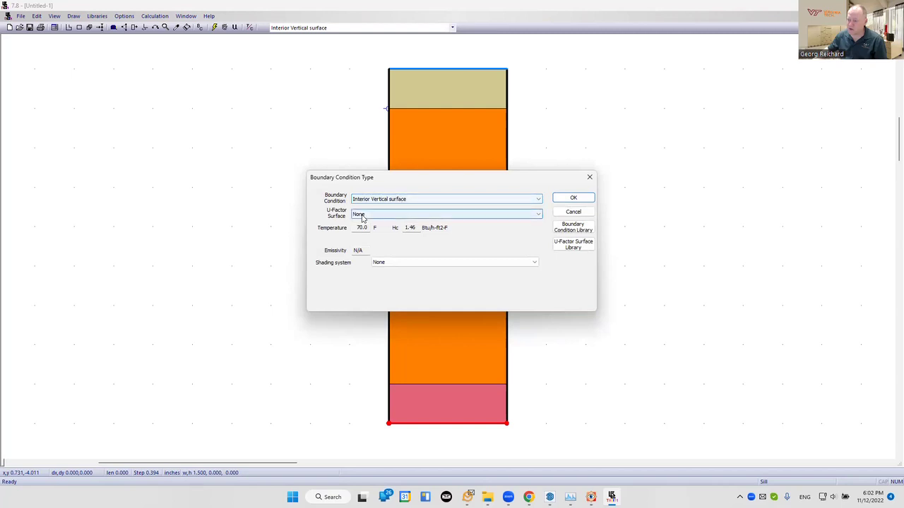
- Add a new U-factor surface name 'Stud' in the surface library
left_click(363, 216)
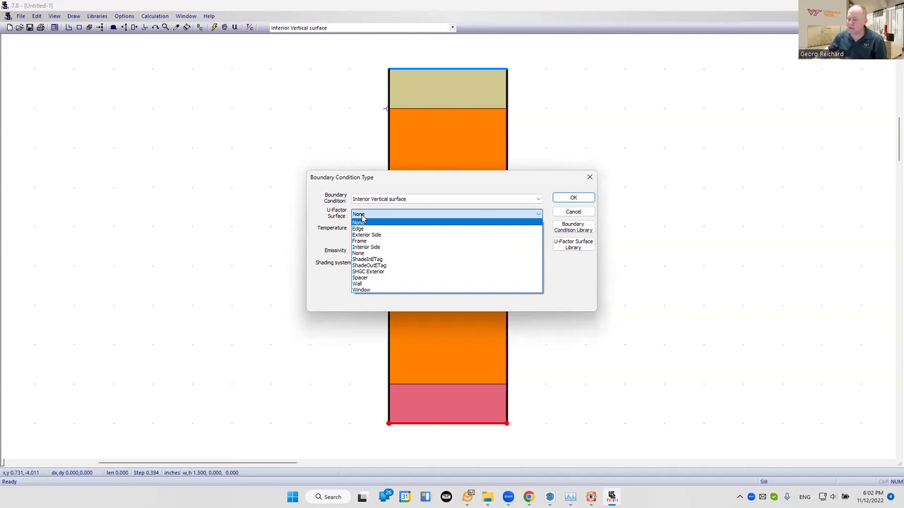
left_click(362, 221)
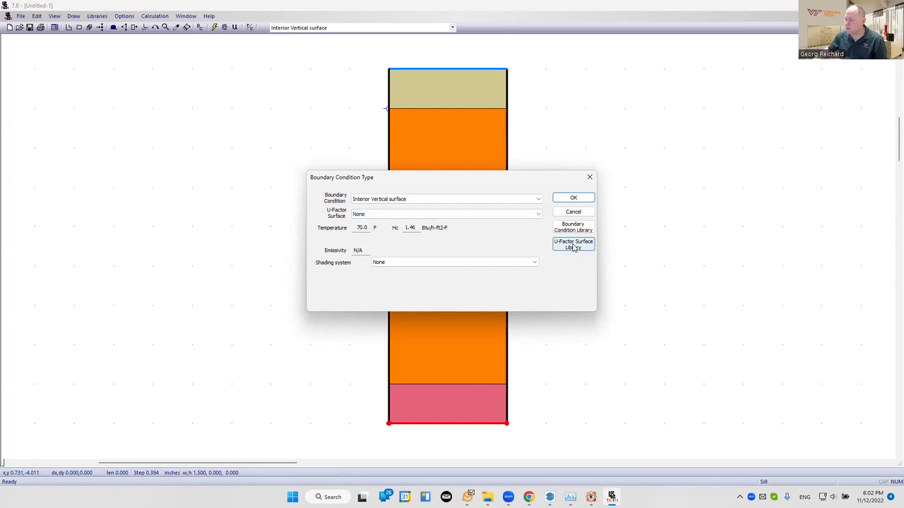
left_click(578, 244)
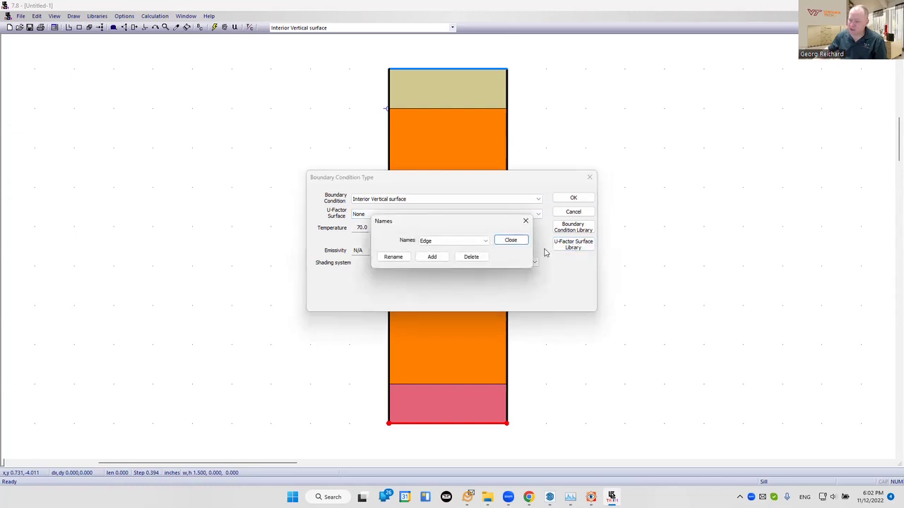
left_click(432, 257)
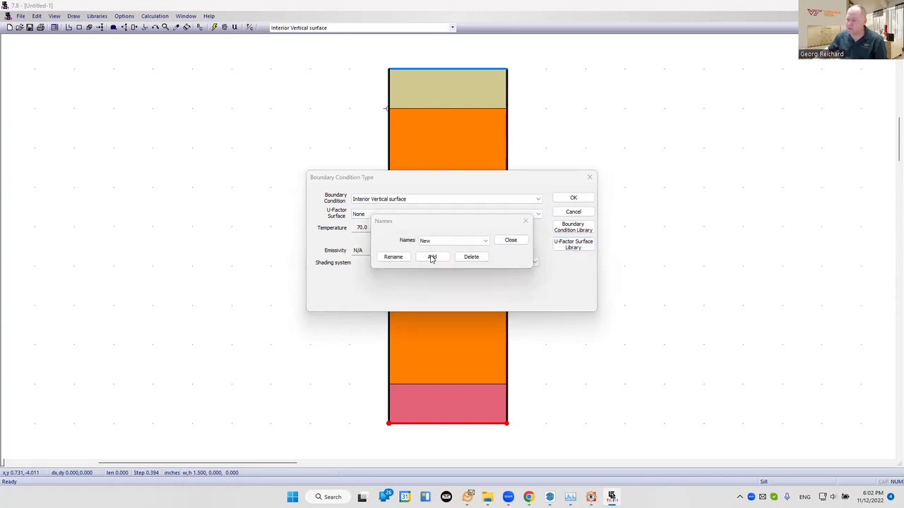
type("Stud")
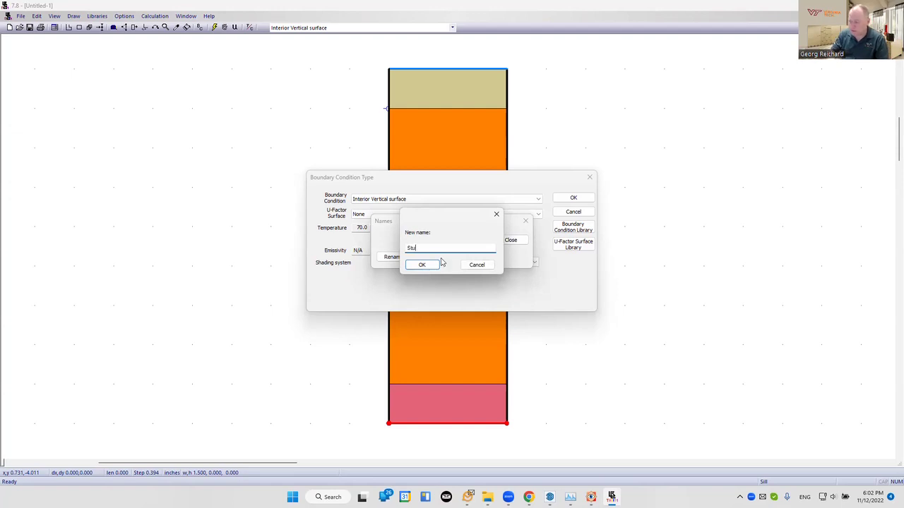
left_click(433, 265)
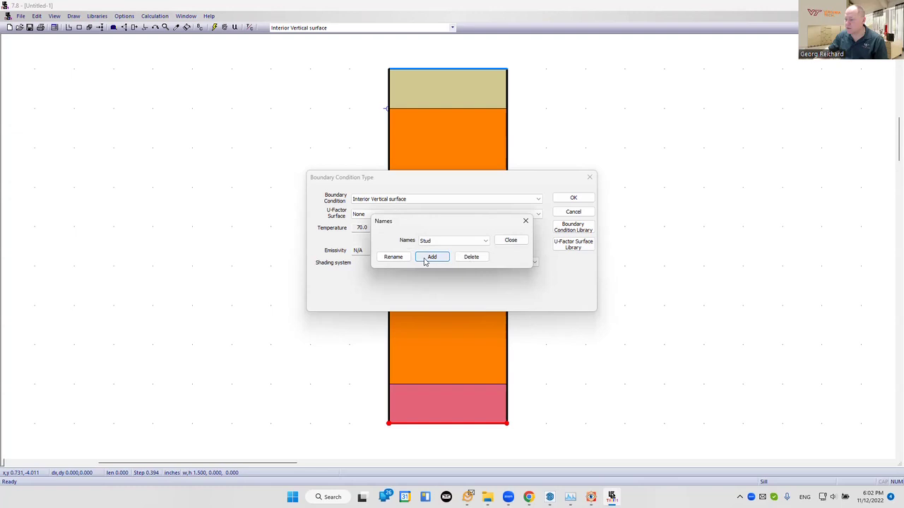
left_click(526, 241)
- Tag the bottom boundary with the Stud U-factor surface and apply
left_click(376, 200)
left_click(376, 200)
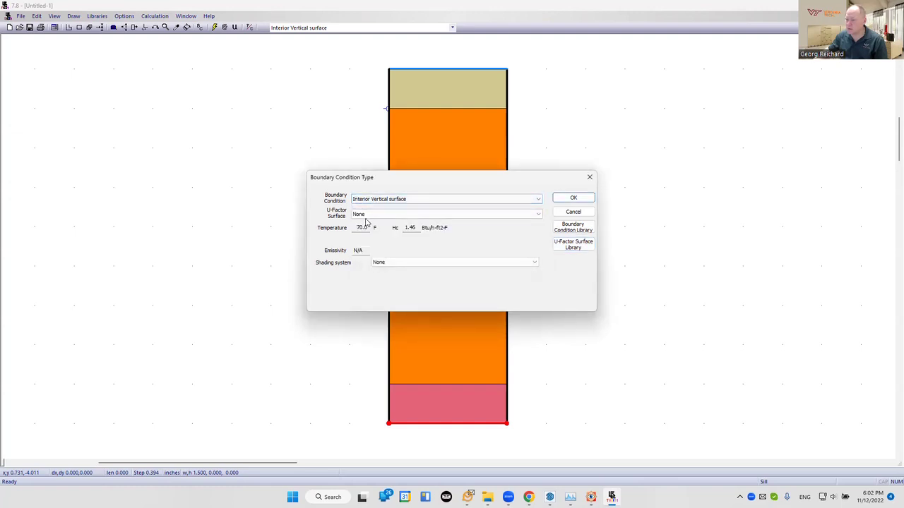
left_click(367, 214)
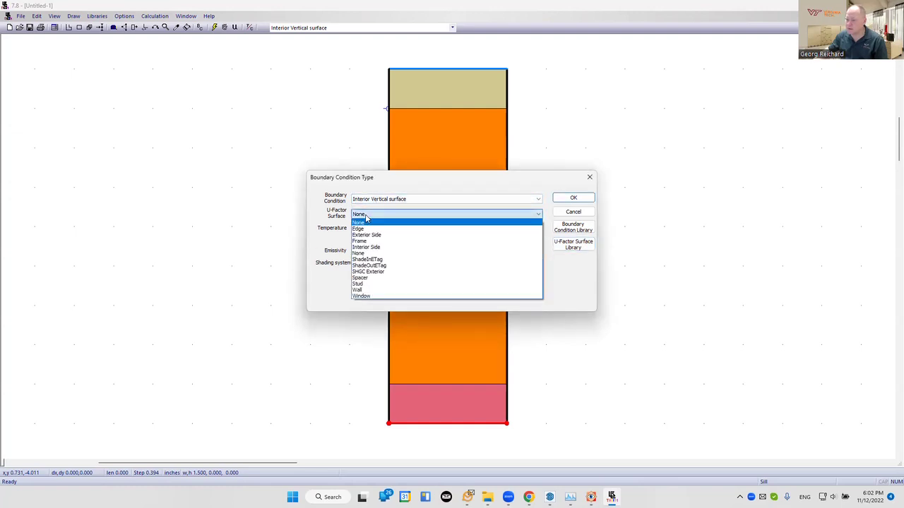
left_click(362, 285)
left_click(573, 199)
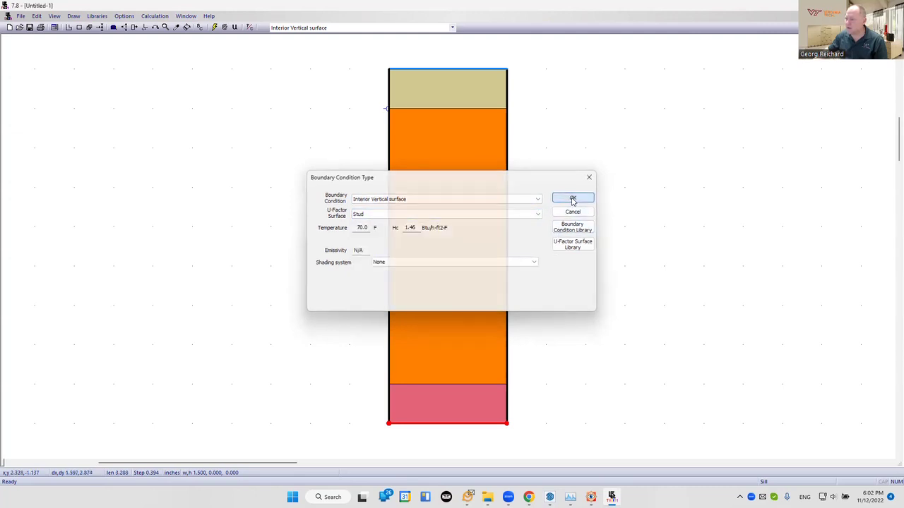
- Solve the model and read the Stud result on total length: U 0.1788, R 5.5925
left_click(224, 29)
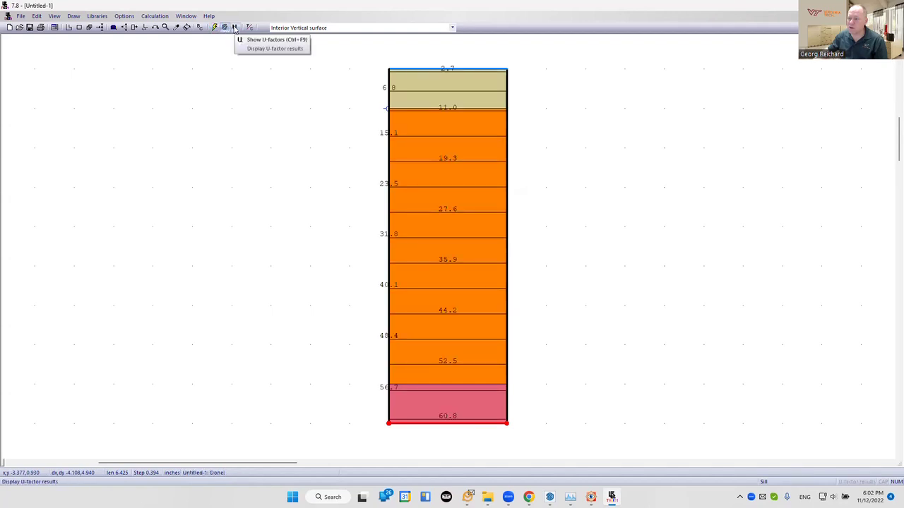
left_click(234, 28)
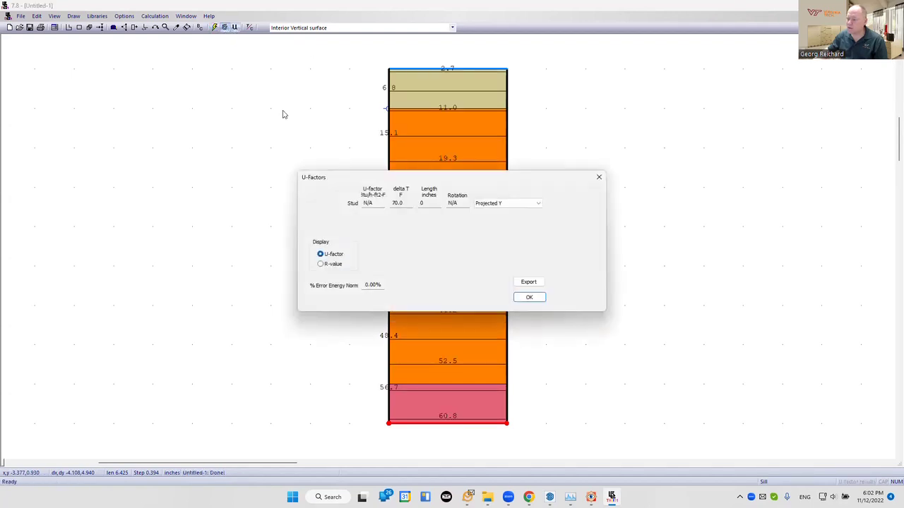
left_click(498, 205)
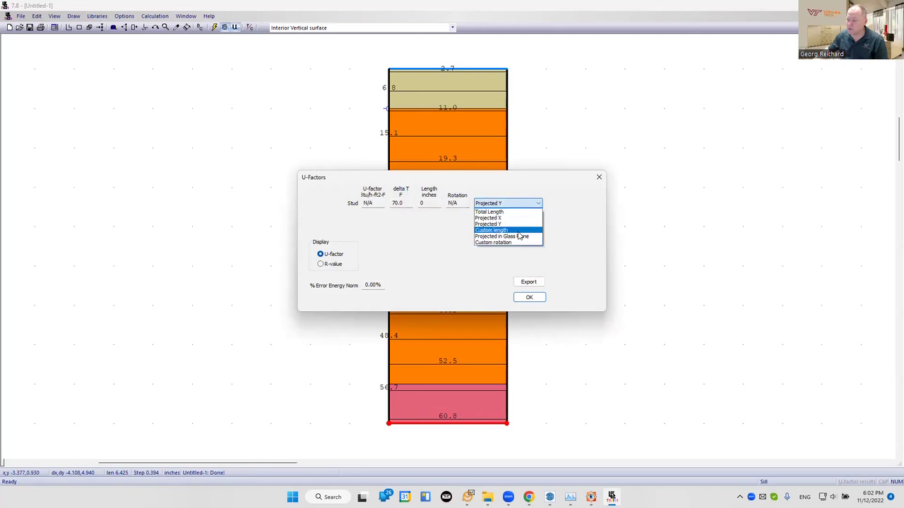
left_click(514, 212)
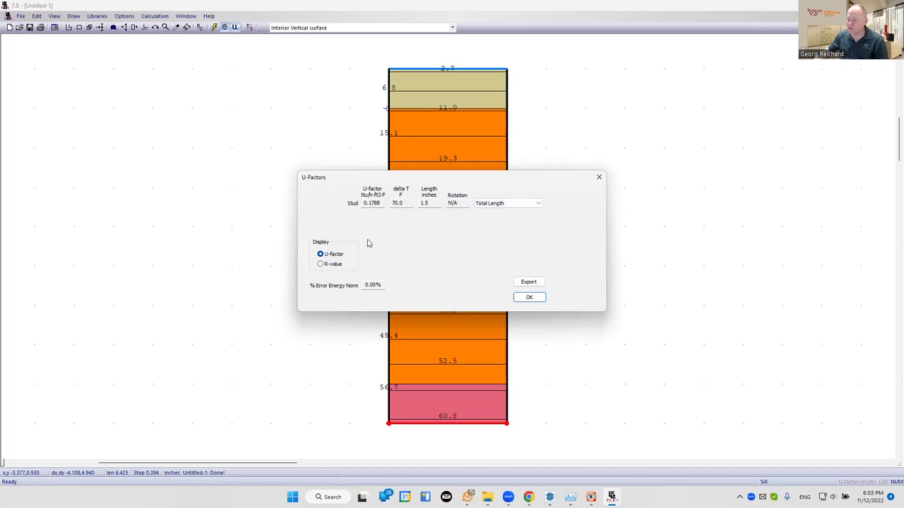
left_click(331, 265)
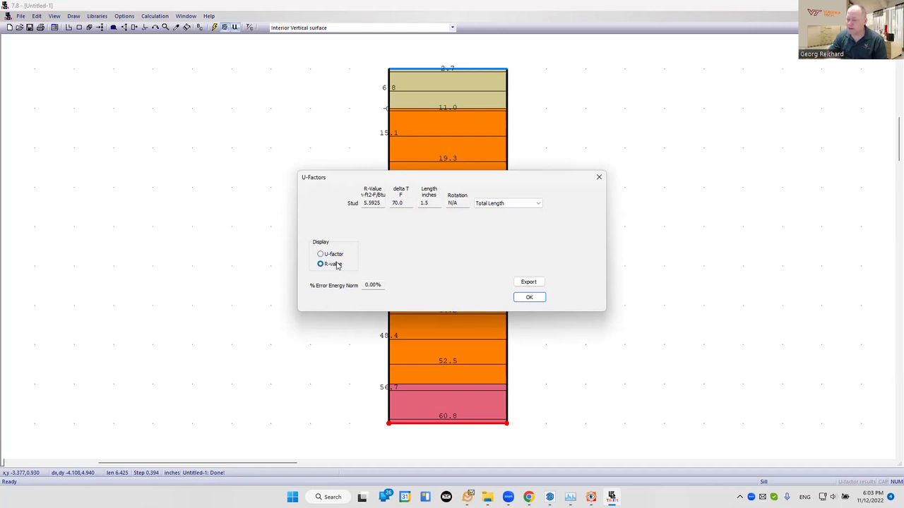
left_click(530, 298)
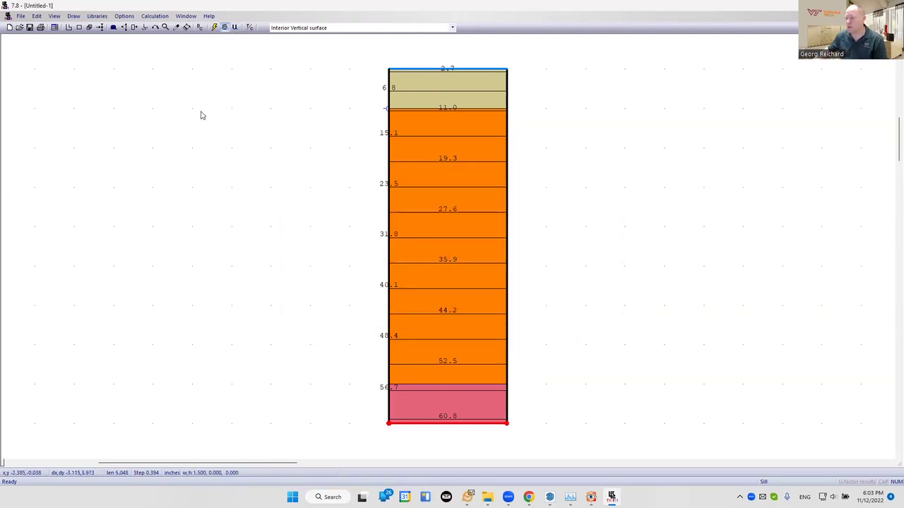
- Save the solved model as Stud Section
left_click(31, 28)
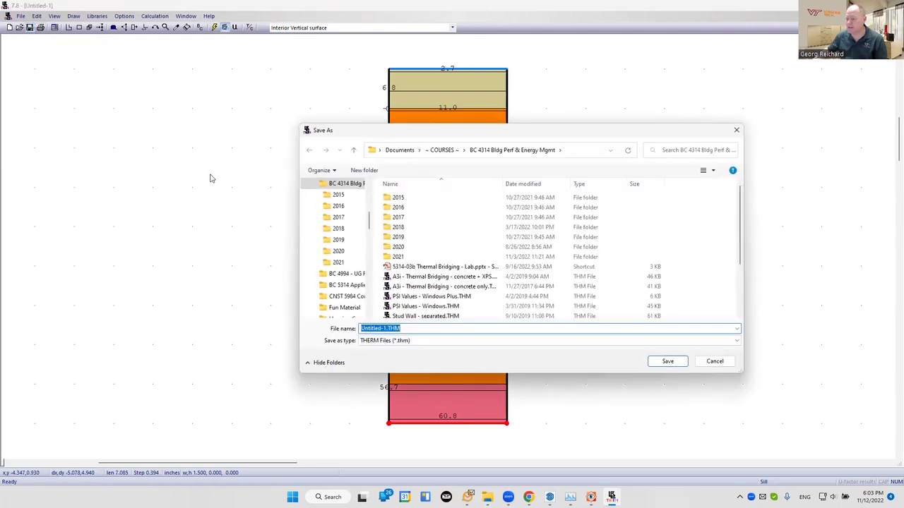
type("Stu")
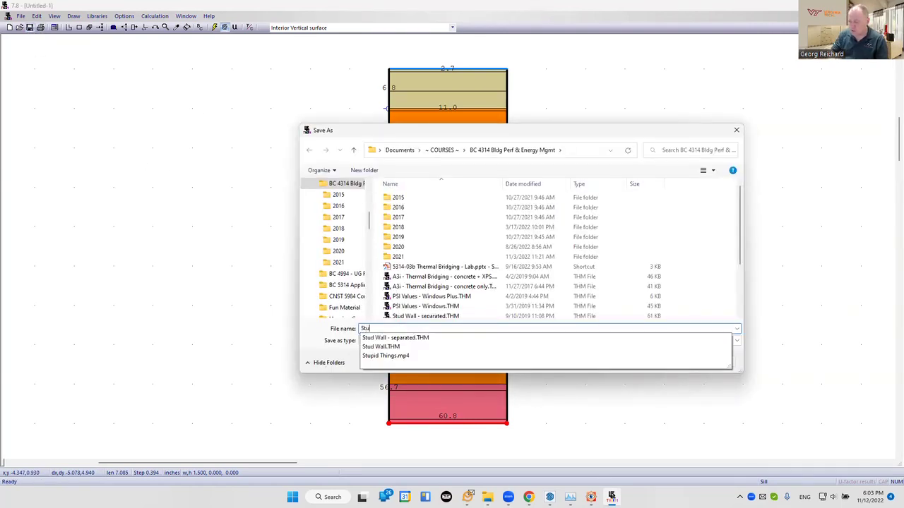
type("d Section")
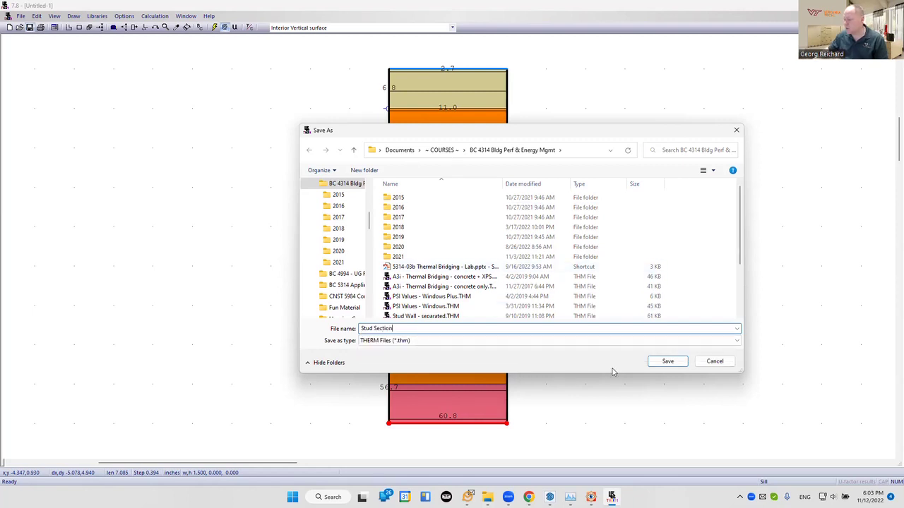
left_click(674, 362)
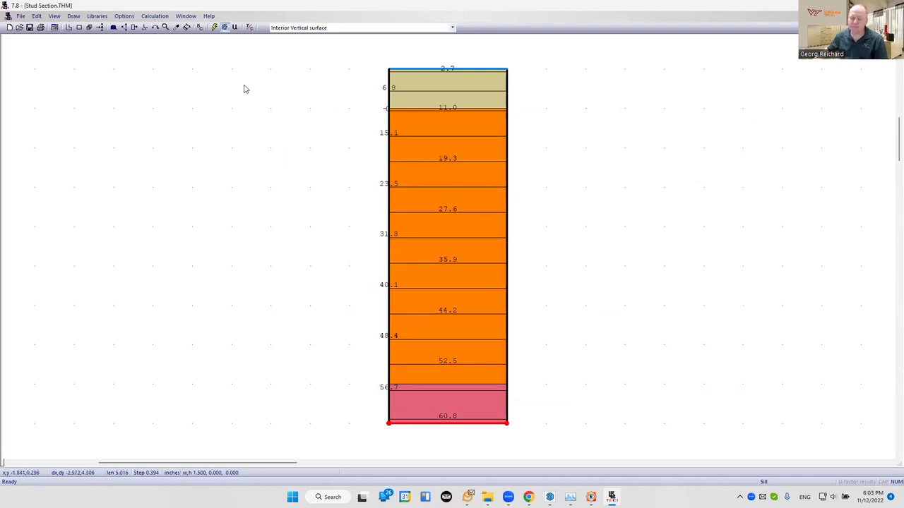
- Save a copy of the model as Cavity Section
left_click(20, 15)
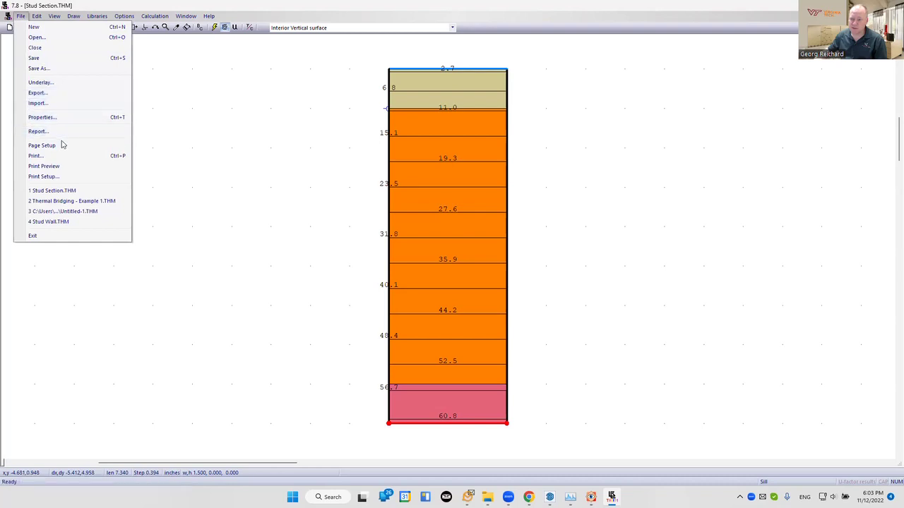
left_click(56, 68)
key("End")
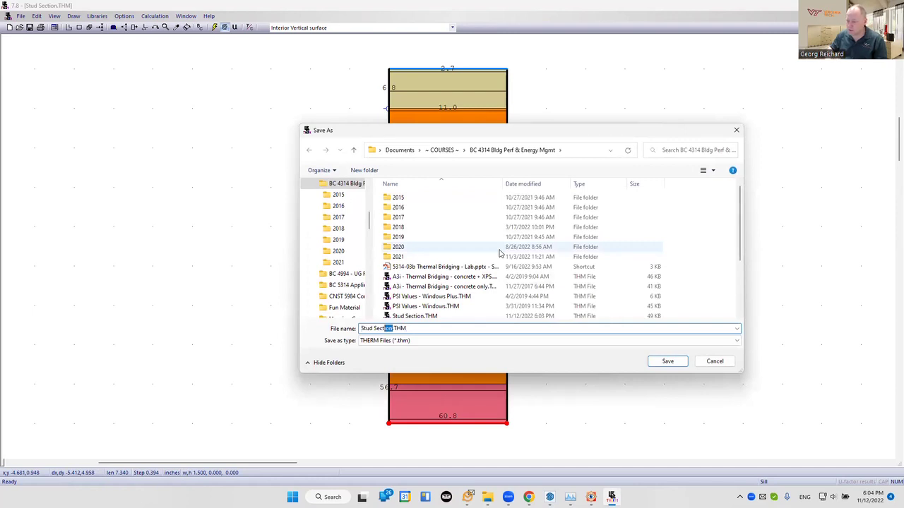
key("Home")
type("Cavity")
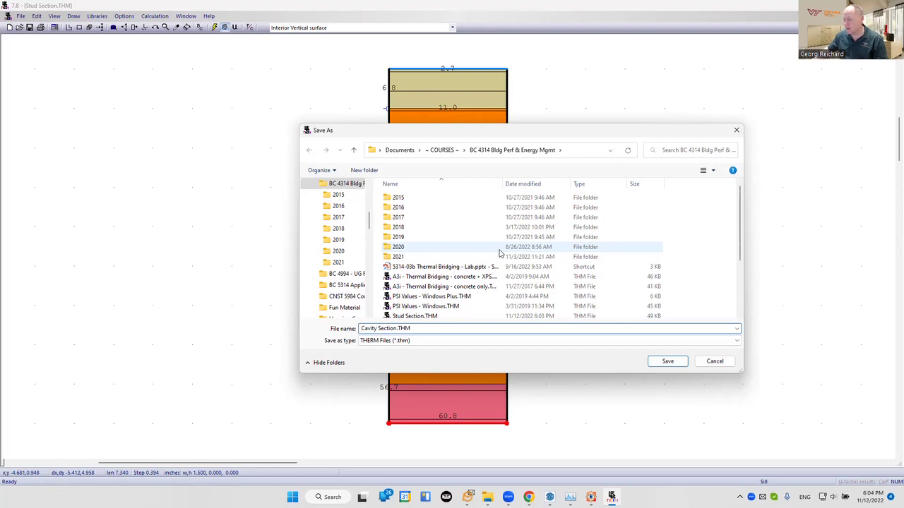
left_click(667, 361)
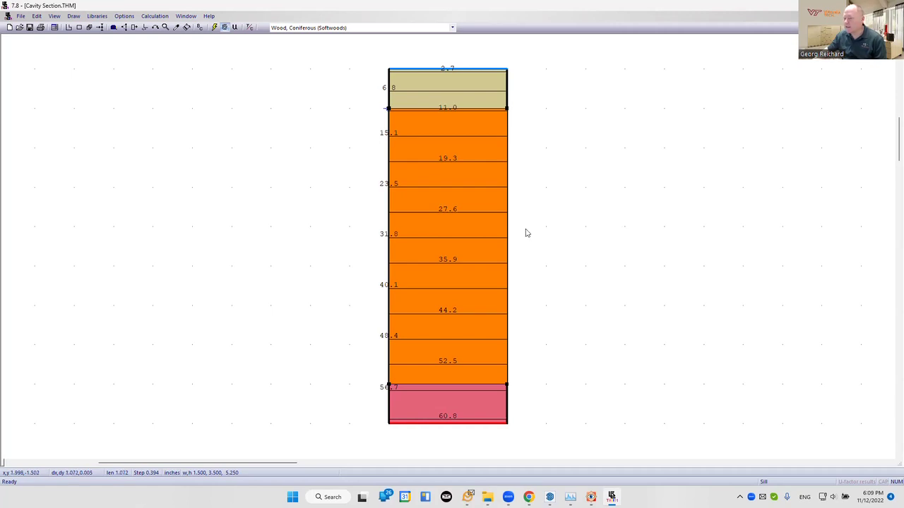
- Change the middle layer to Insulation, Fiberglass Batt and re-solve the cavity model
left_click(448, 213)
left_click(448, 212)
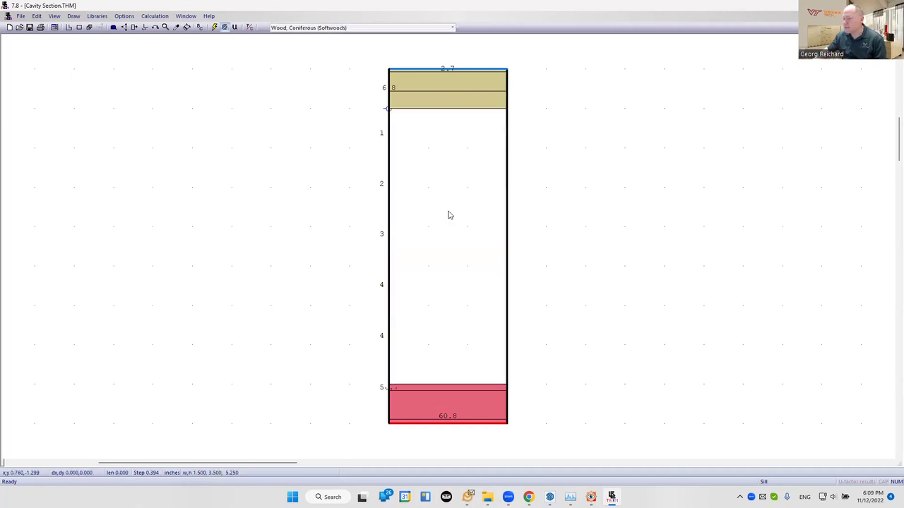
left_click(294, 28)
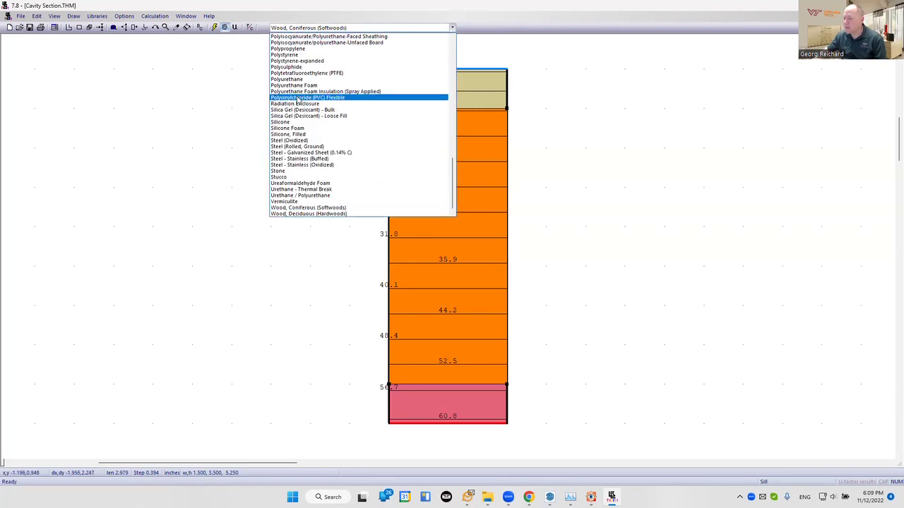
scroll(297, 106, "up", 5)
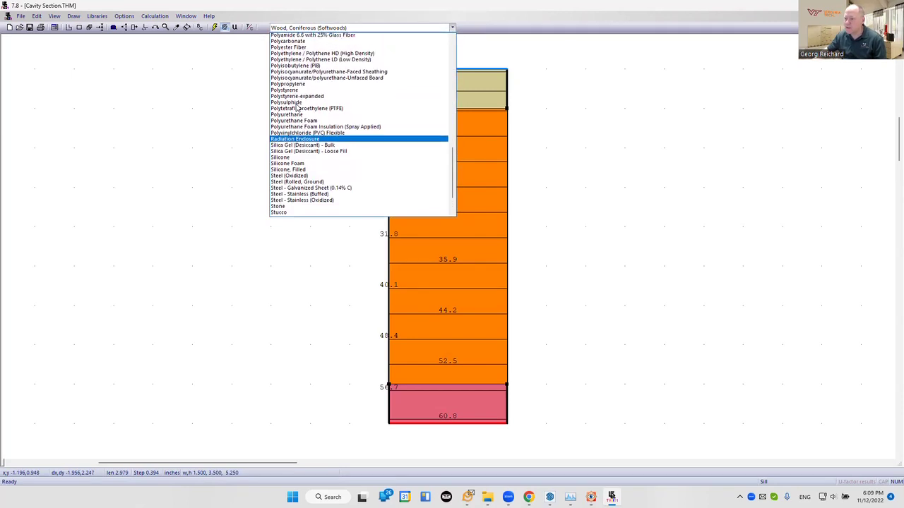
scroll(308, 134, "up", 4)
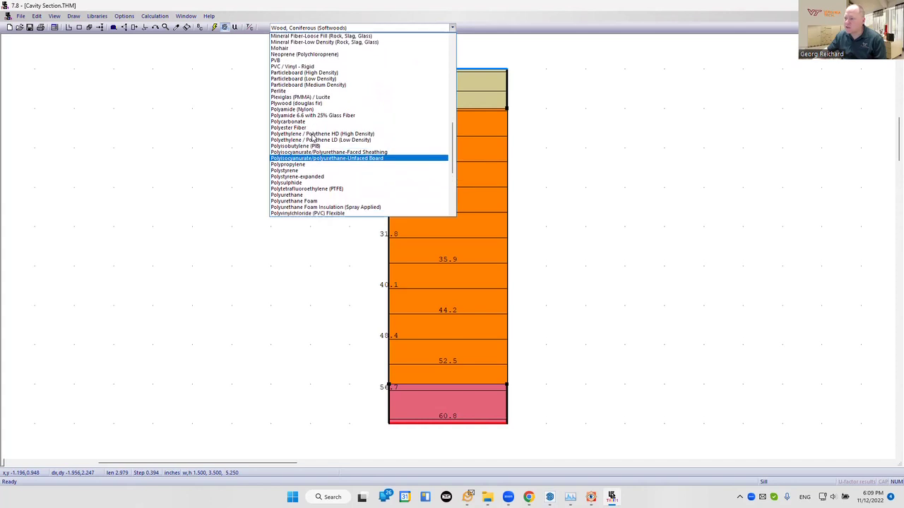
scroll(313, 138, "up", 5)
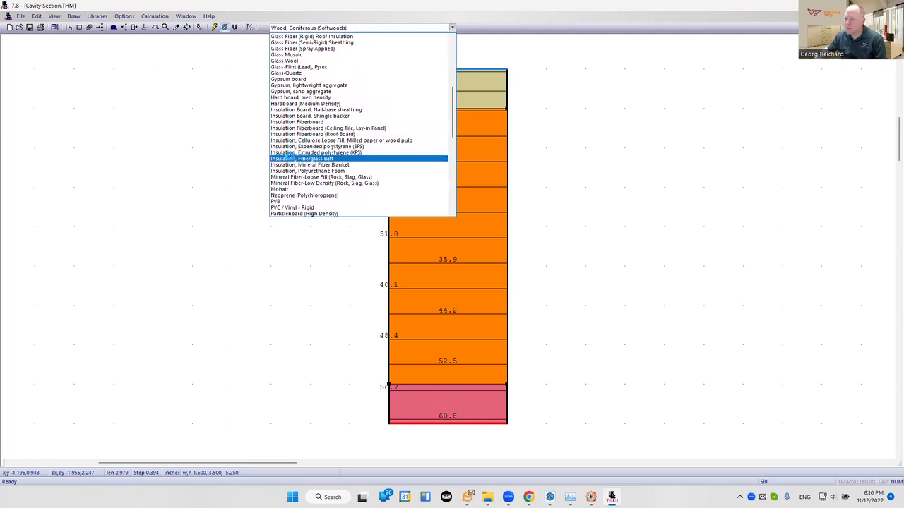
left_click(291, 159)
left_click(521, 289)
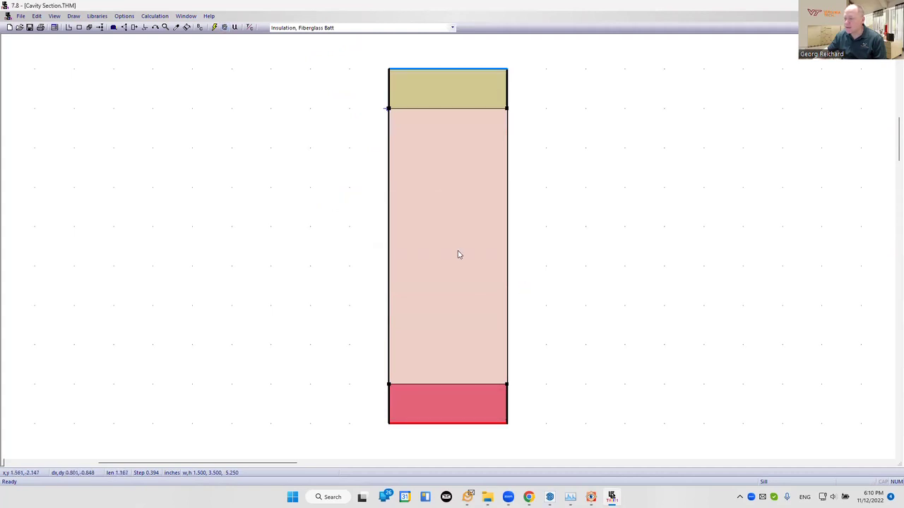
left_click(212, 28)
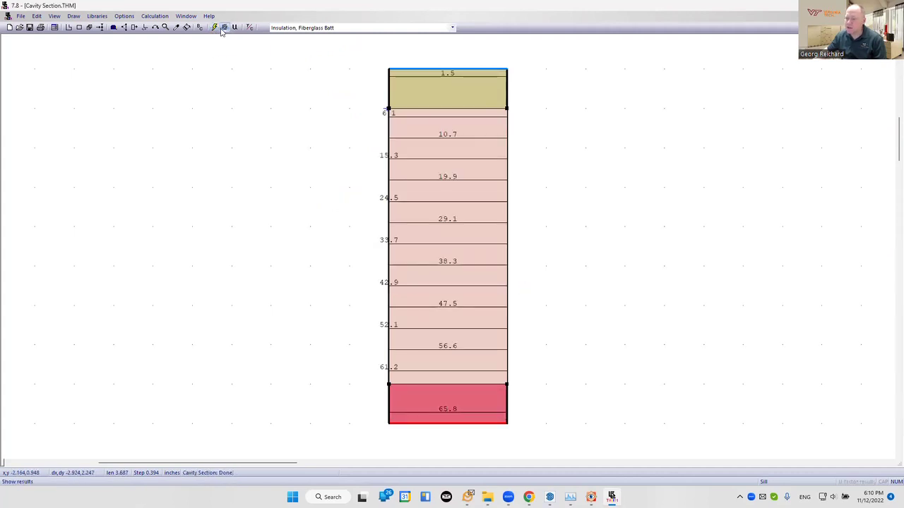
- Read the cavity U-factor 0.0732 as R-value 13.6577, then close the results
left_click(235, 28)
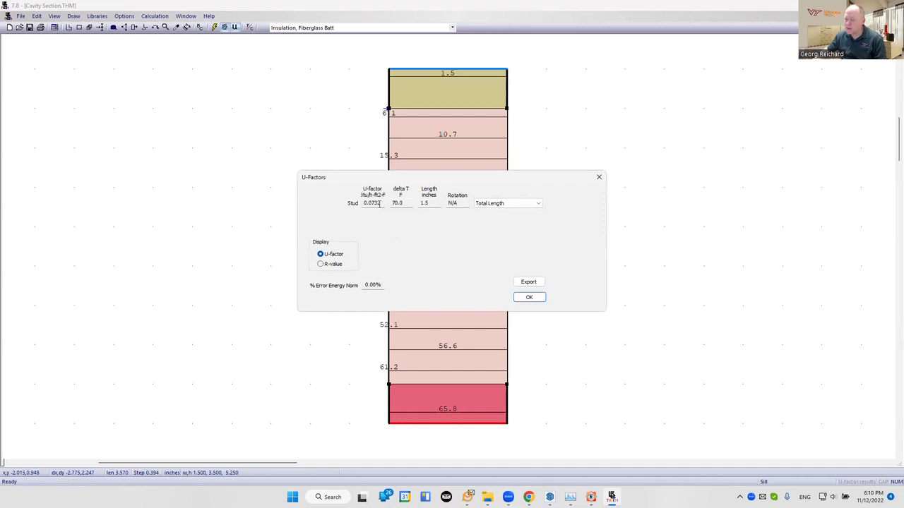
left_click(335, 265)
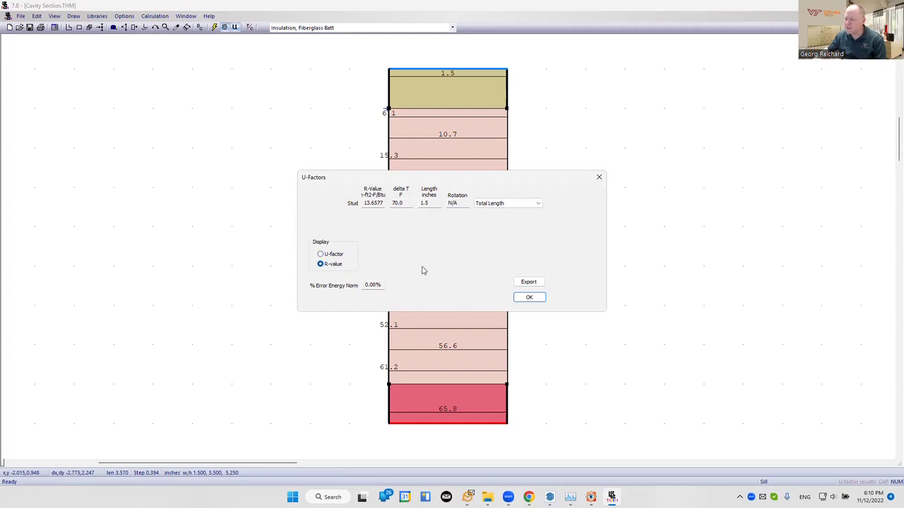
left_click(531, 299)
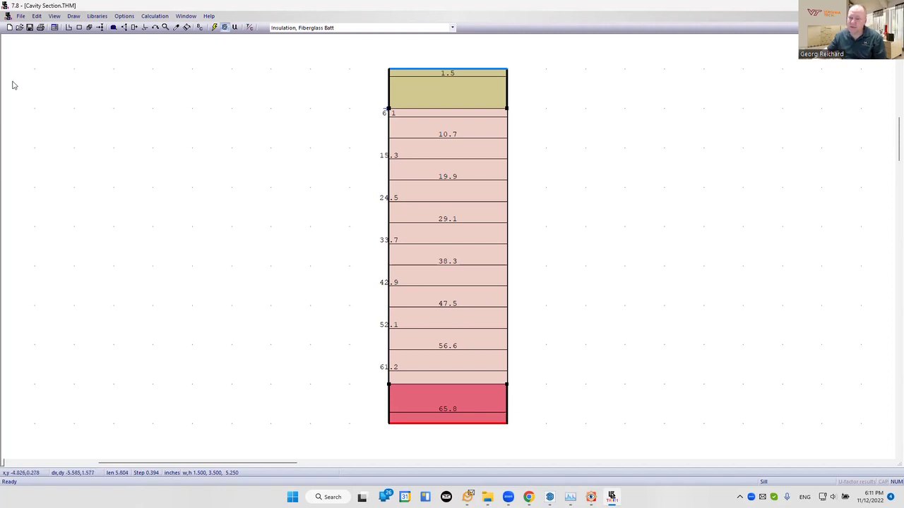
- Reopen 2 Stud Section.THM from the File menu's recent files list
left_click(21, 16)
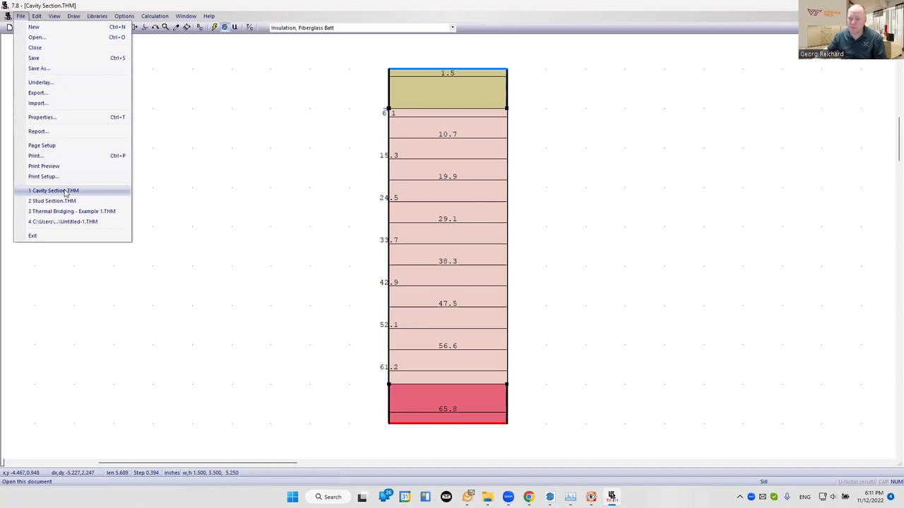
left_click(64, 200)
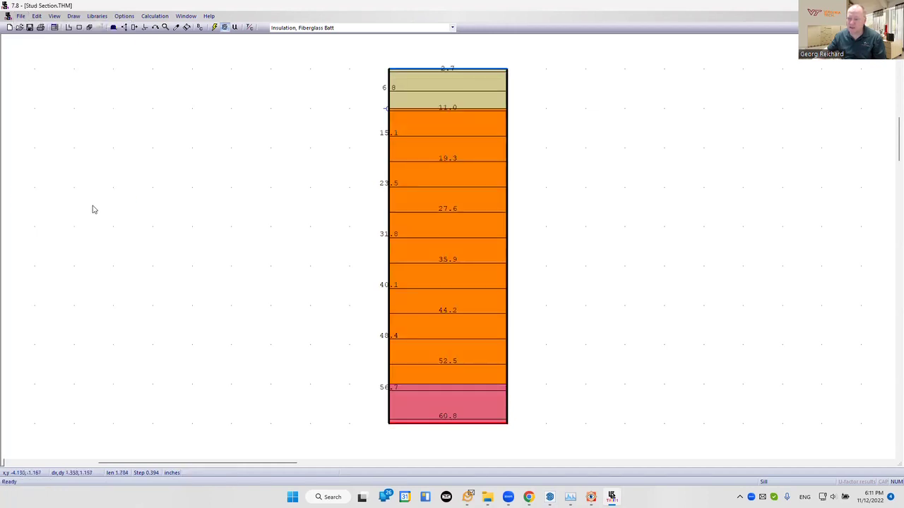
- Save the solved stud model as a new copy named Combined Stud Wall.THM
left_click(21, 16)
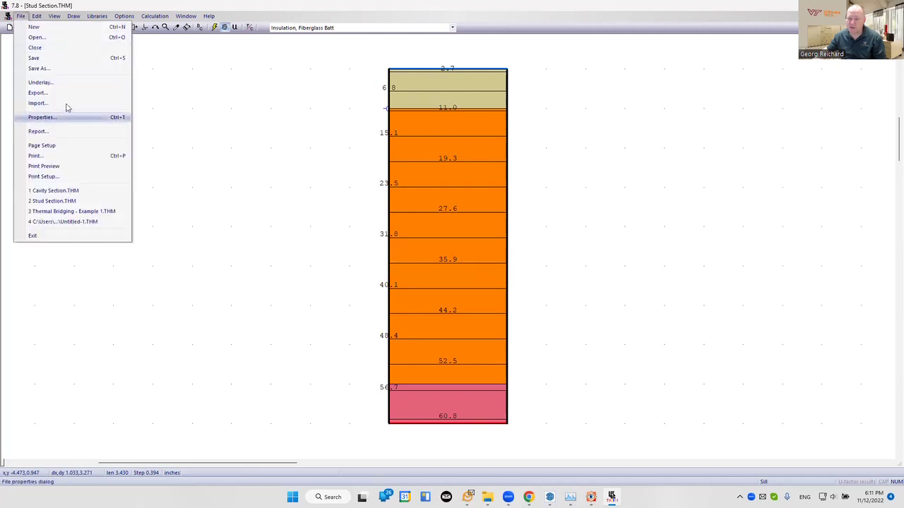
left_click(53, 69)
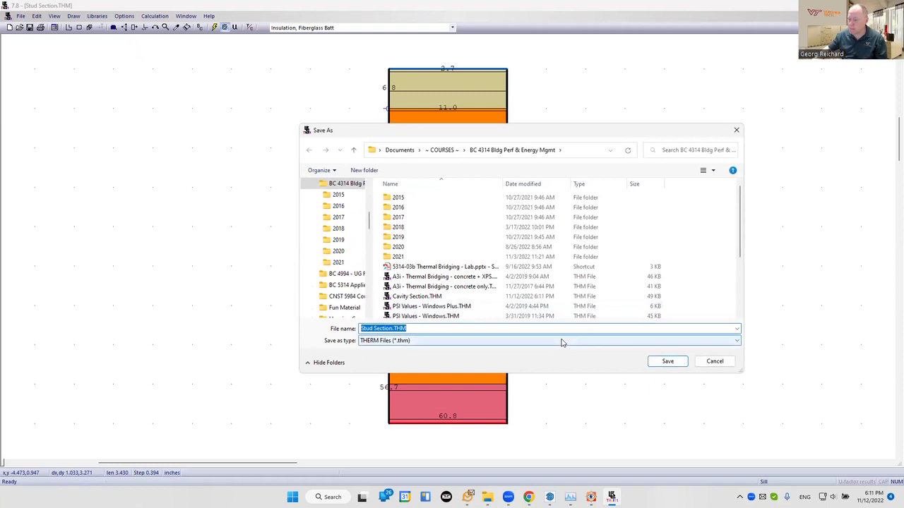
type("Combi")
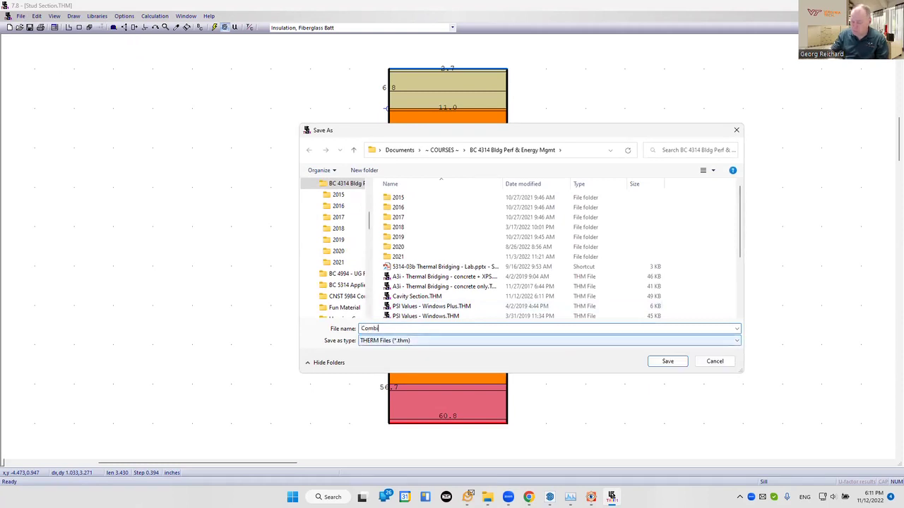
type("ned Stud Wall")
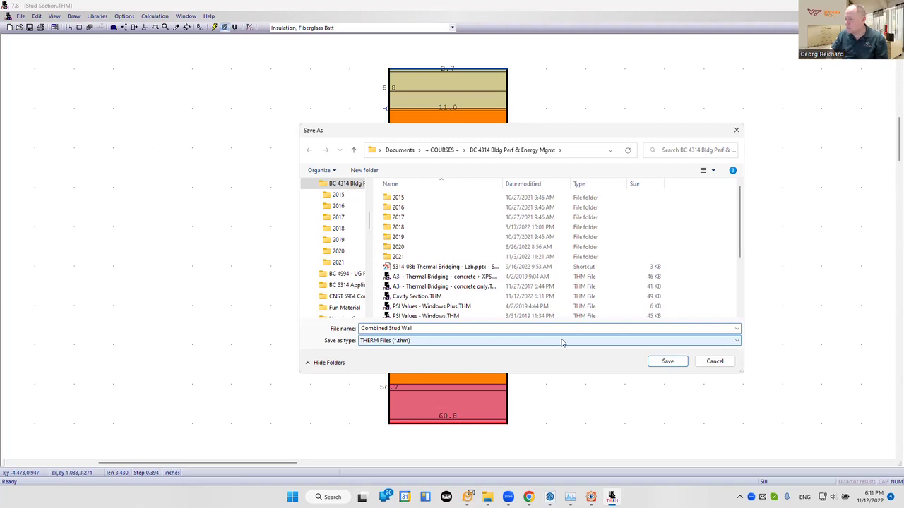
key("Return")
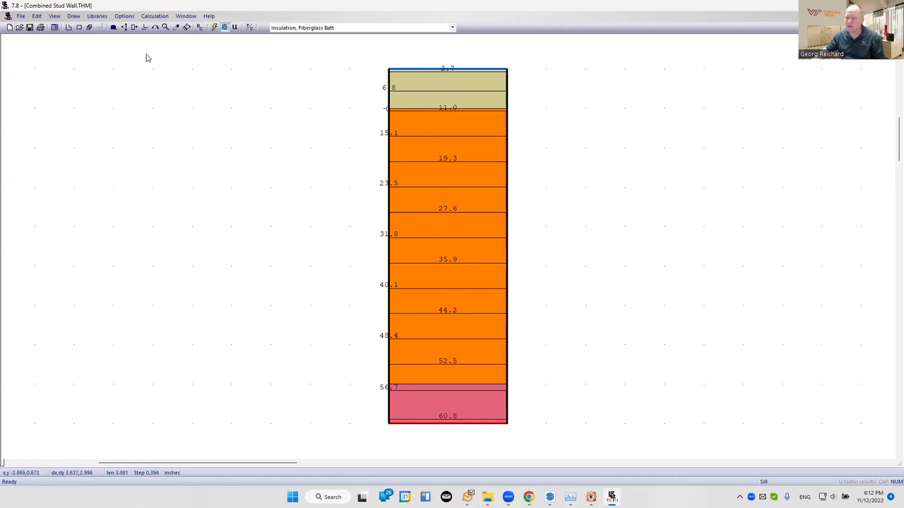
- Draw a full-height rectangle beside the wall section, starting at the wall corner
left_click(79, 27)
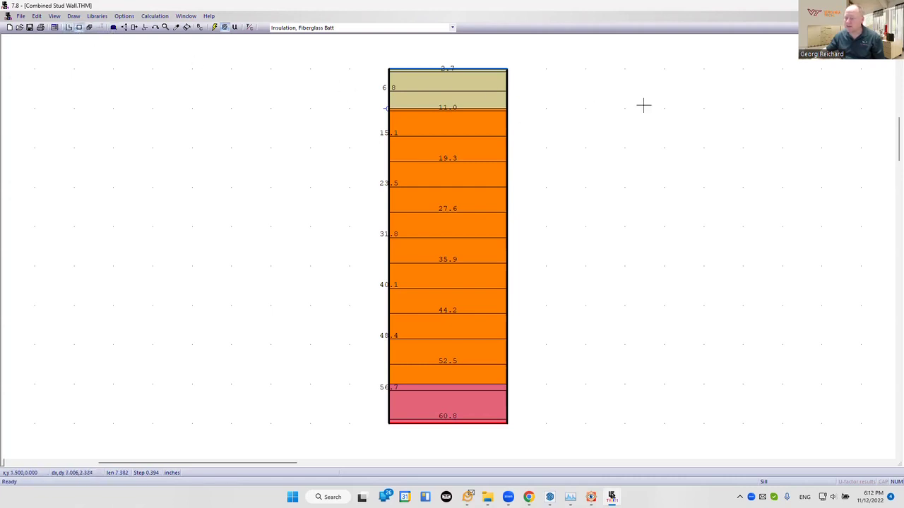
left_click(507, 67)
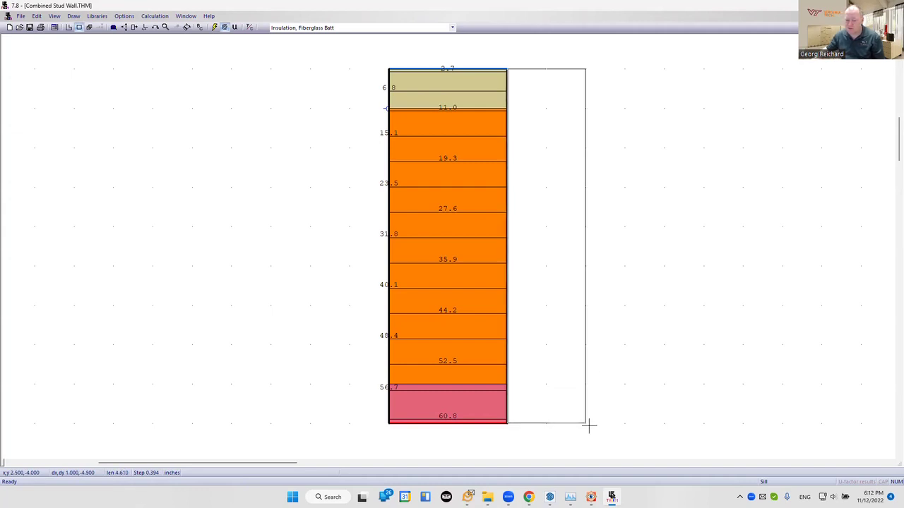
left_click(663, 422)
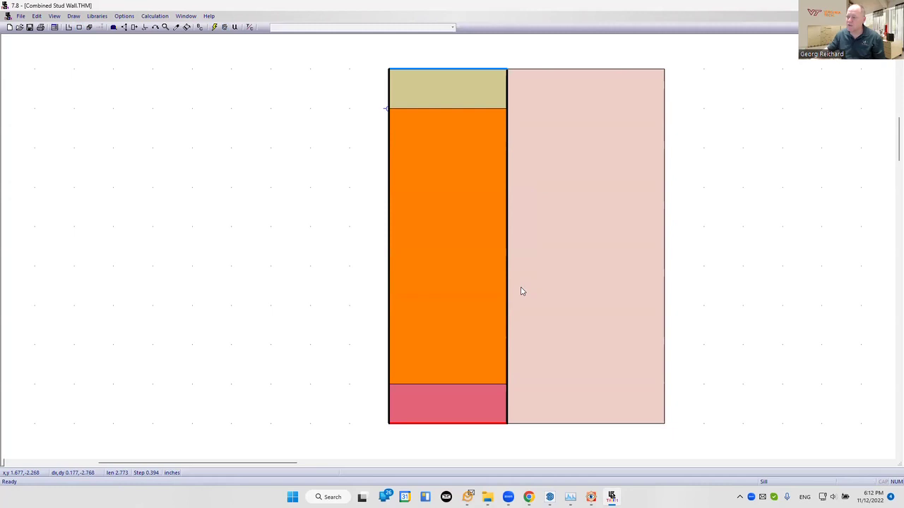
- Open the new rectangle's polygon properties and its material definitions library
left_click(571, 172)
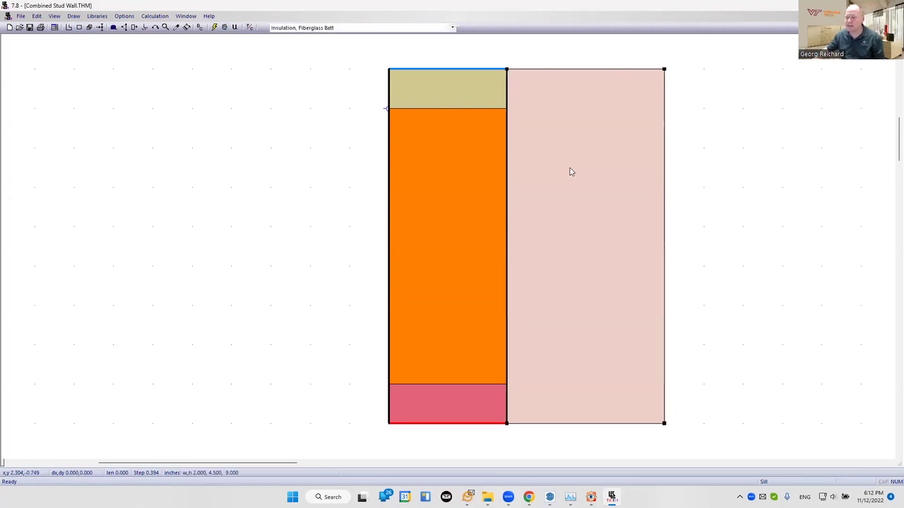
left_click(590, 131)
double_click(590, 130)
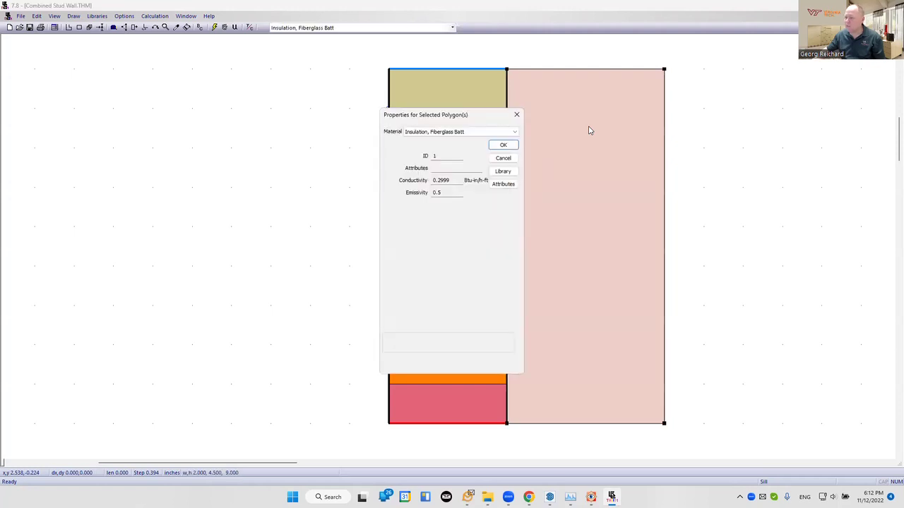
left_click(502, 171)
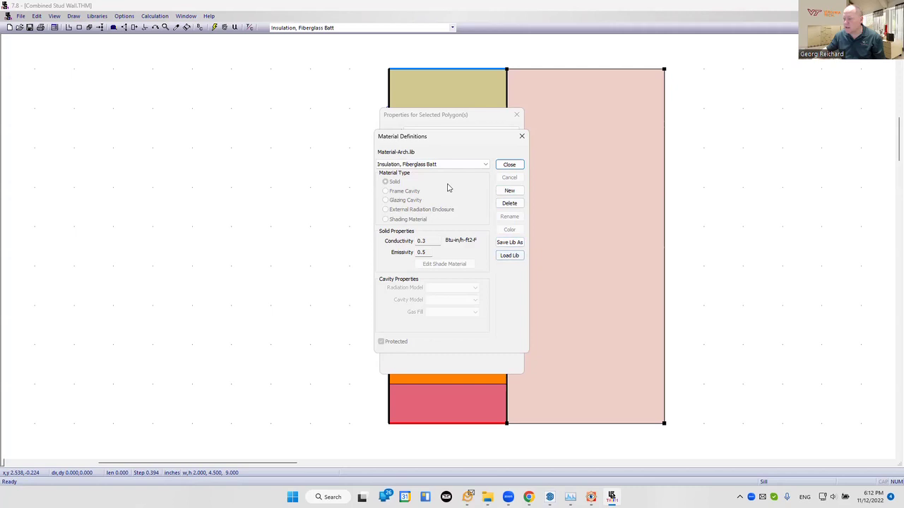
- Create the new solid material '+ Super Insulator' with conductivity 0.001 and a white colour
left_click(510, 191)
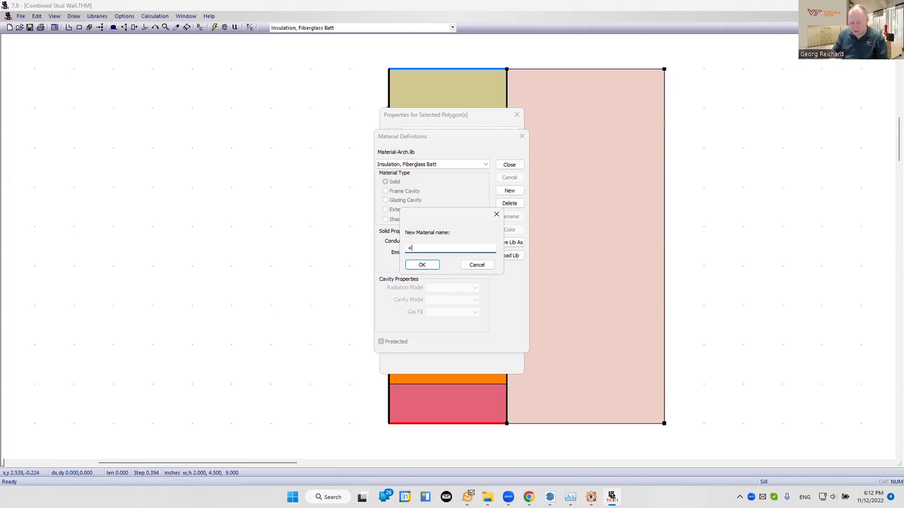
type("per Insulator")
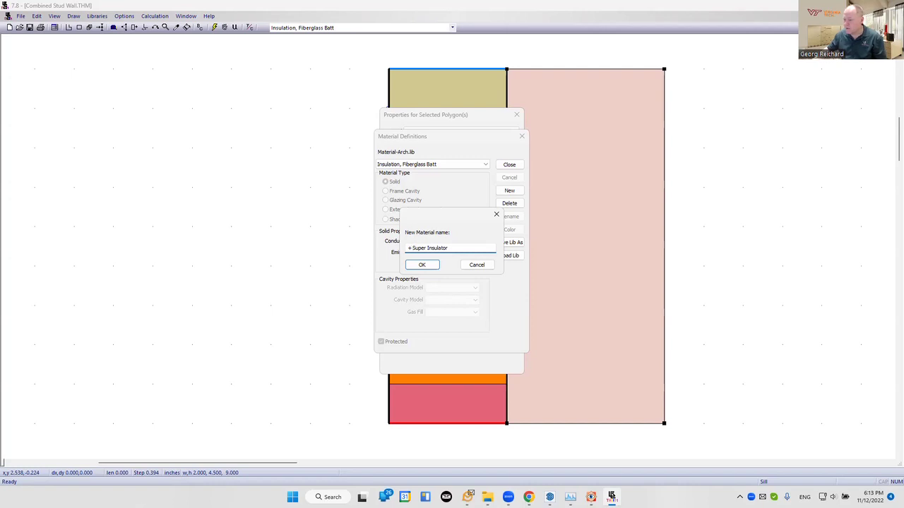
left_click(419, 265)
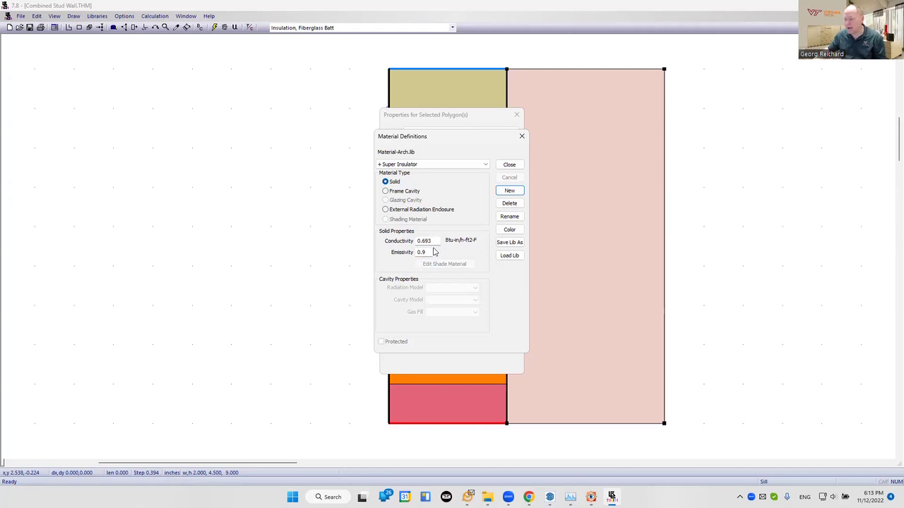
left_click(435, 241)
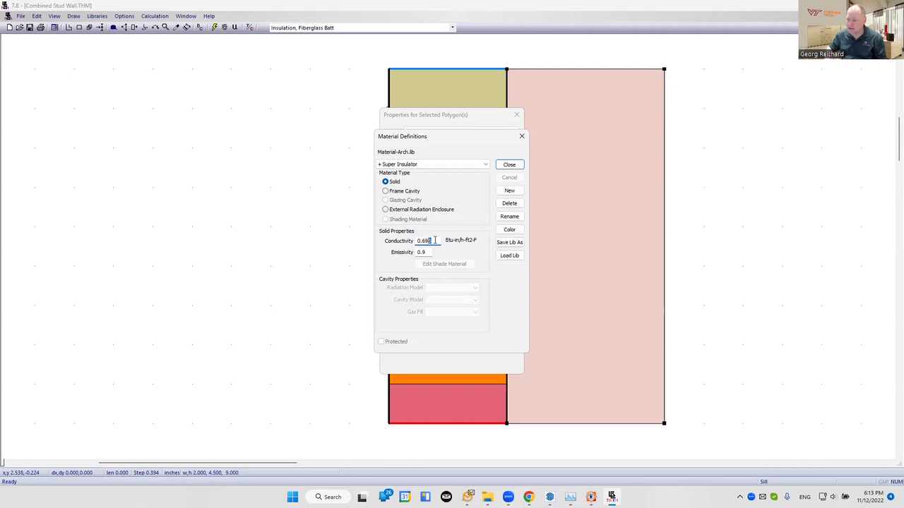
type("0.001")
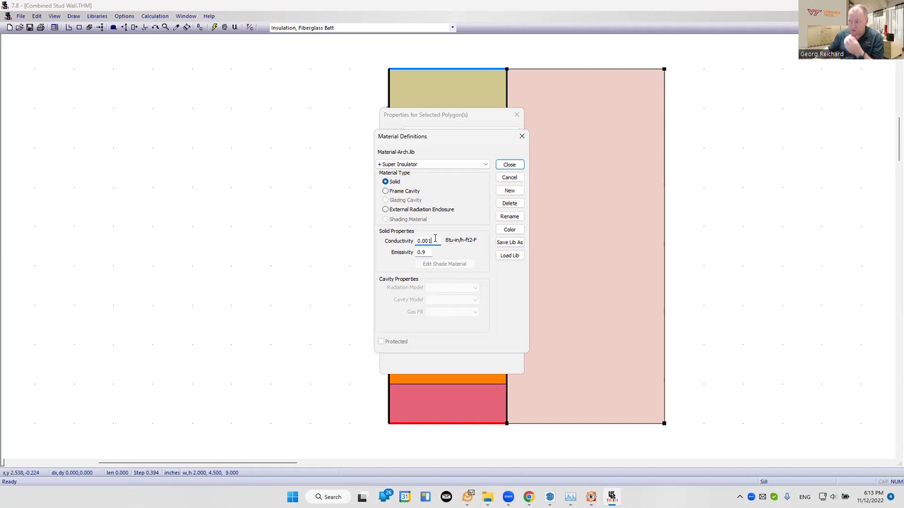
left_click(505, 232)
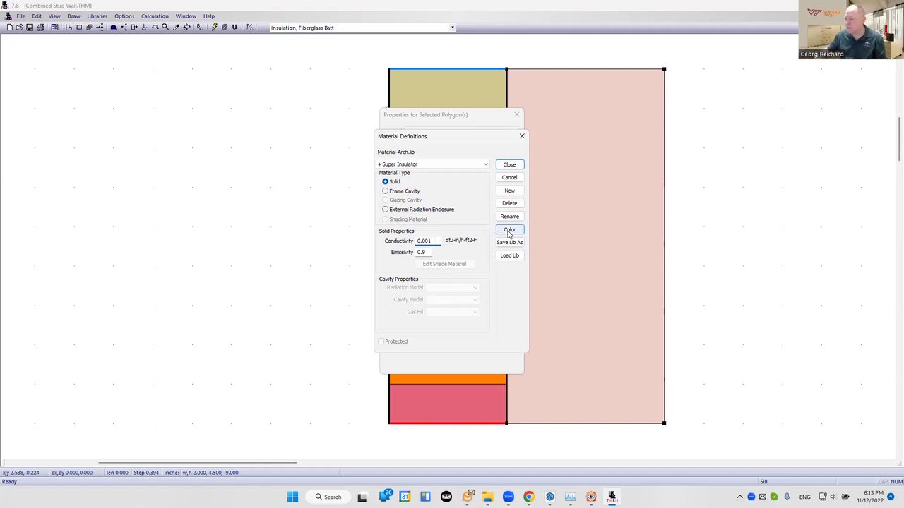
left_click(493, 245)
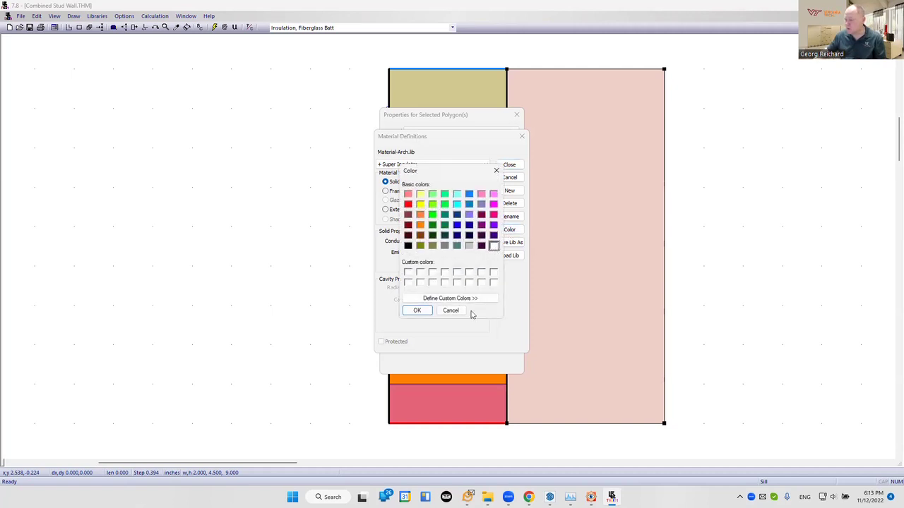
left_click(416, 310)
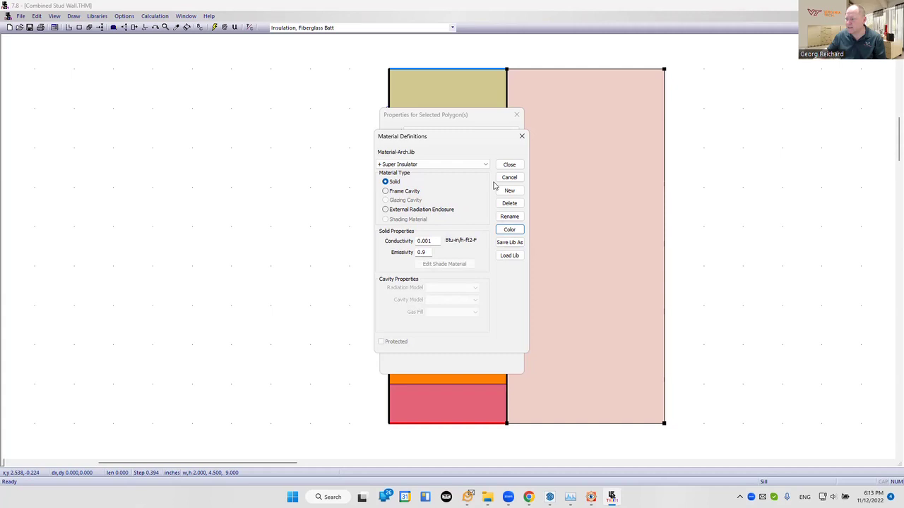
- Assign + Super Insulator to the rectangle beside the wall so it turns white
left_click(514, 167)
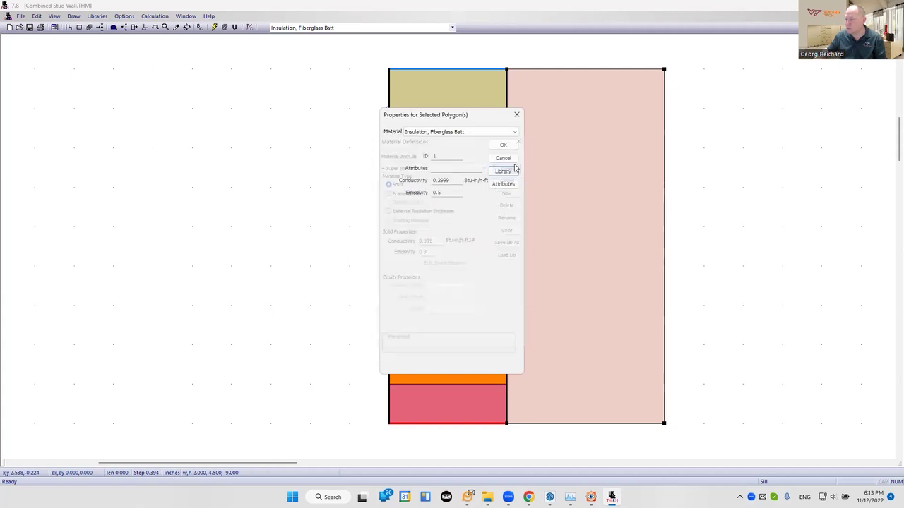
left_click(497, 131)
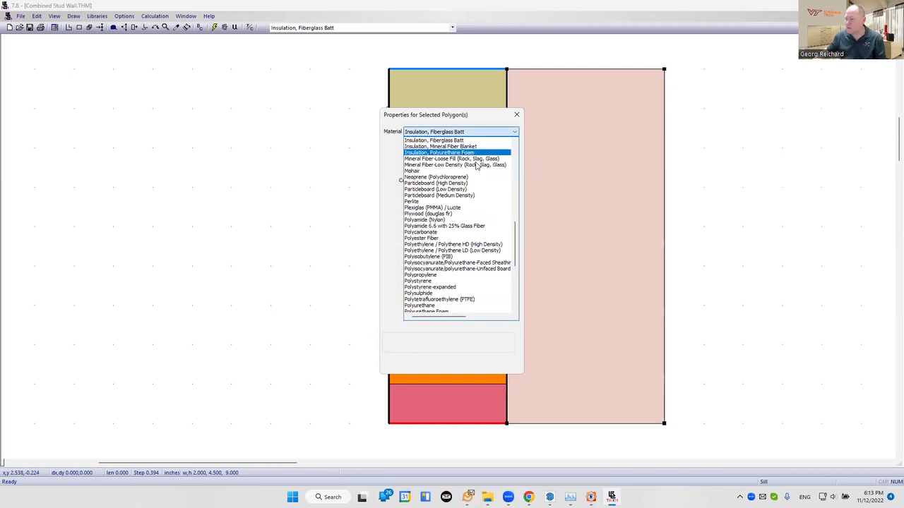
scroll(514, 187, "up", 4)
scroll(514, 187, "up", 10)
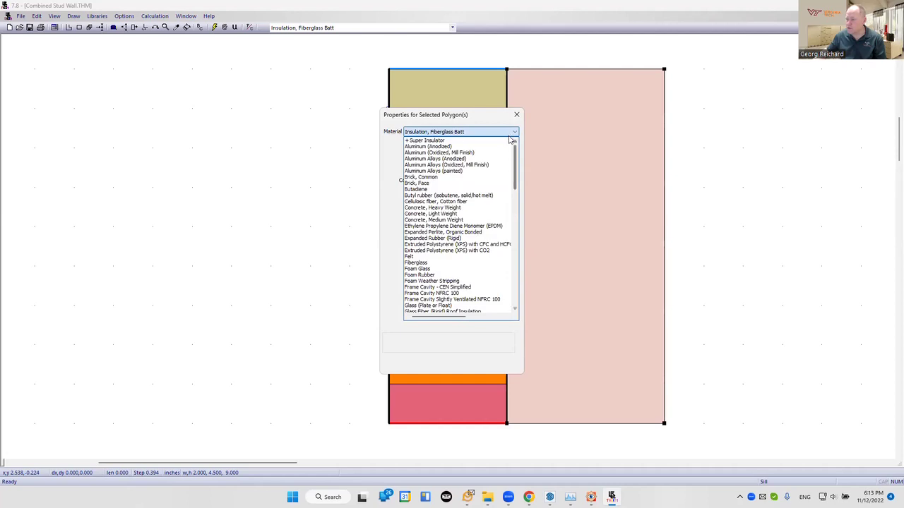
left_click(507, 140)
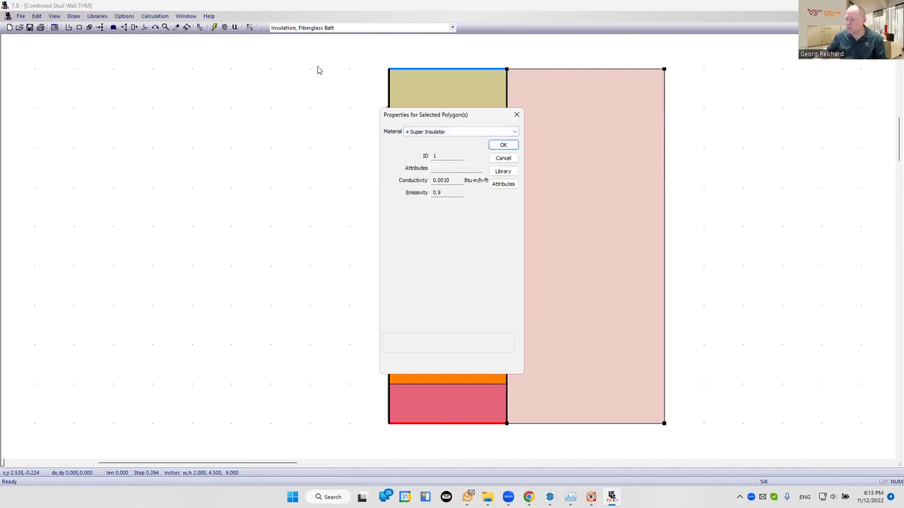
left_click(502, 146)
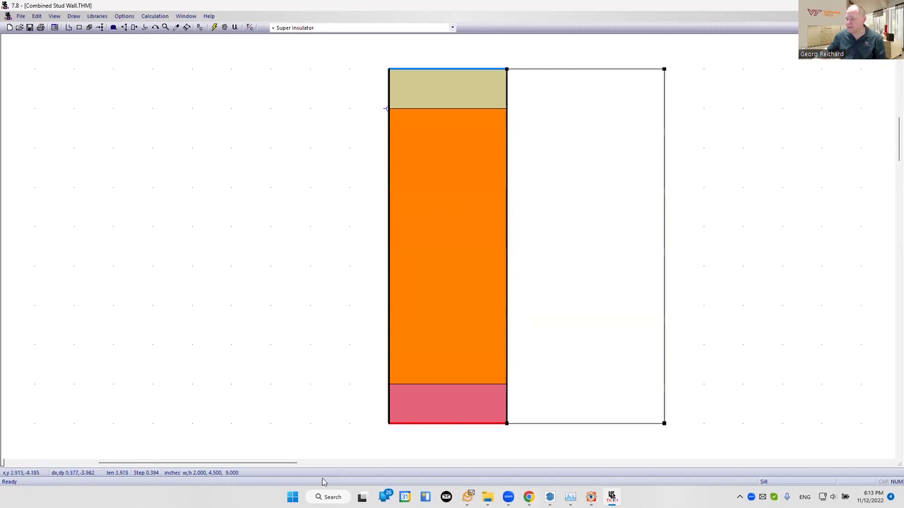
left_click_drag(254, 466, 311, 469)
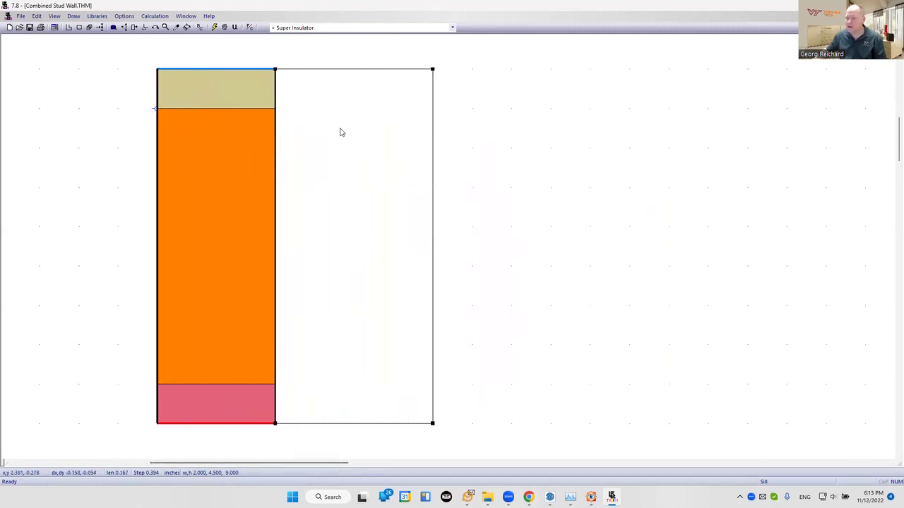
- Draw a thin Plywood (douglas fir) strip along the top of the right section
left_click(79, 27)
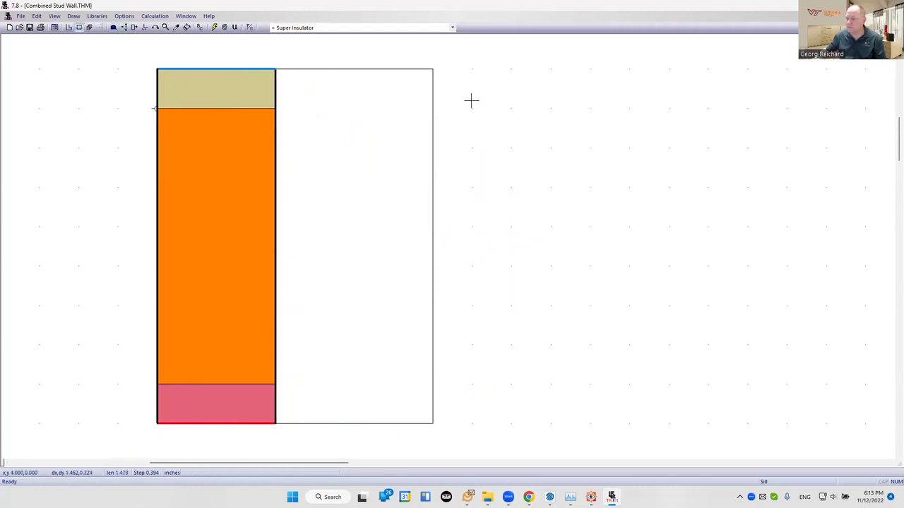
left_click_drag(436, 69, 643, 107)
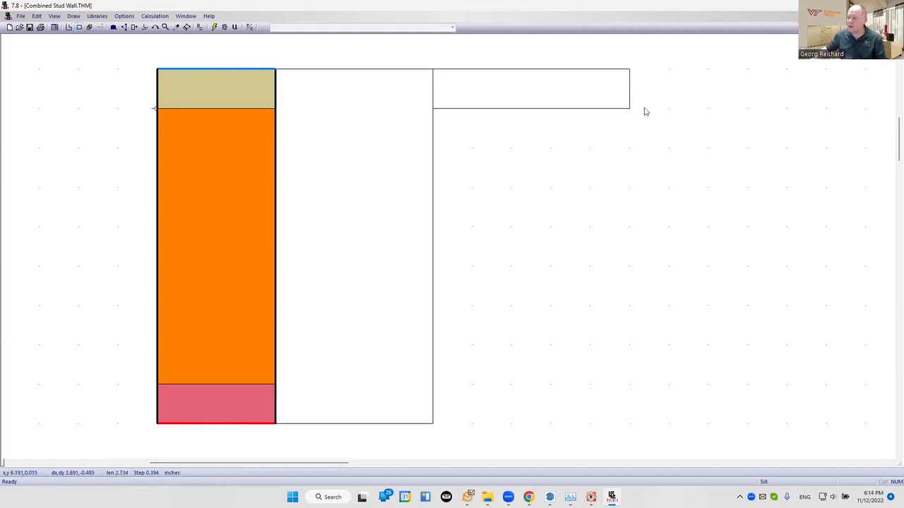
left_click(553, 92)
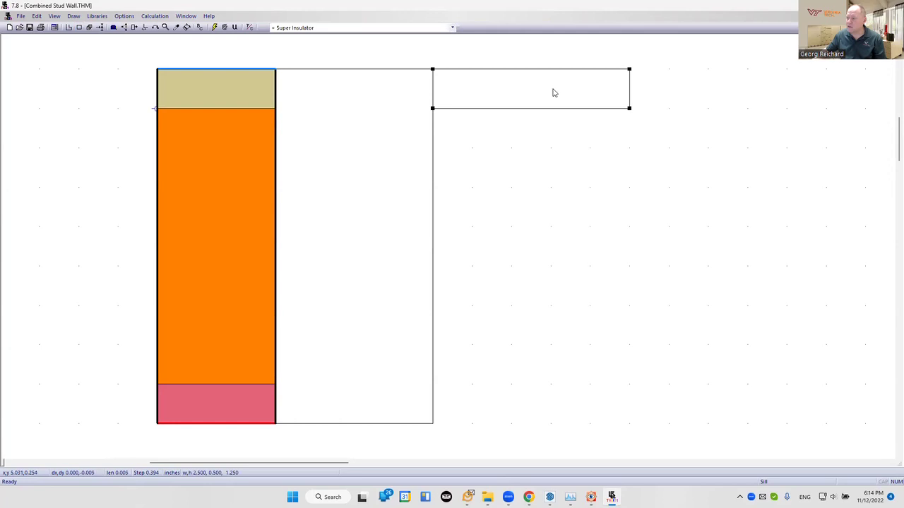
left_click(335, 28)
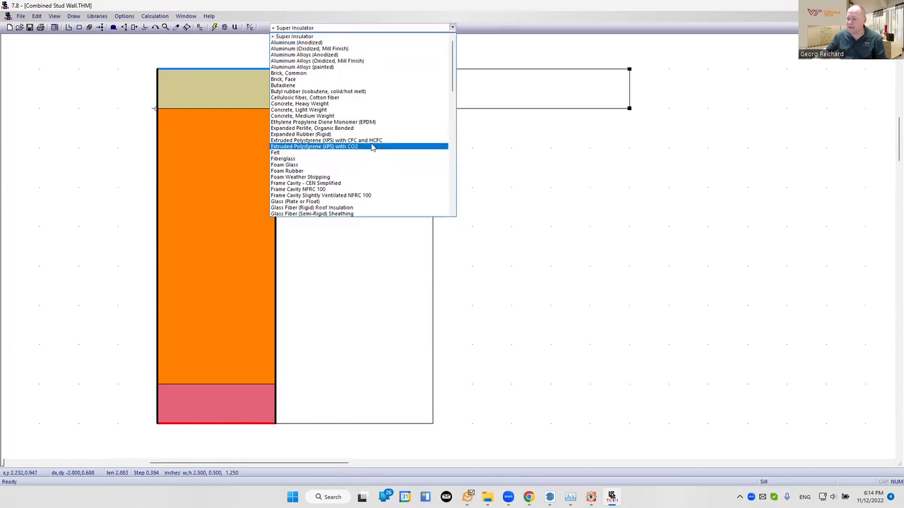
scroll(365, 125, "down", 5)
left_click(357, 80)
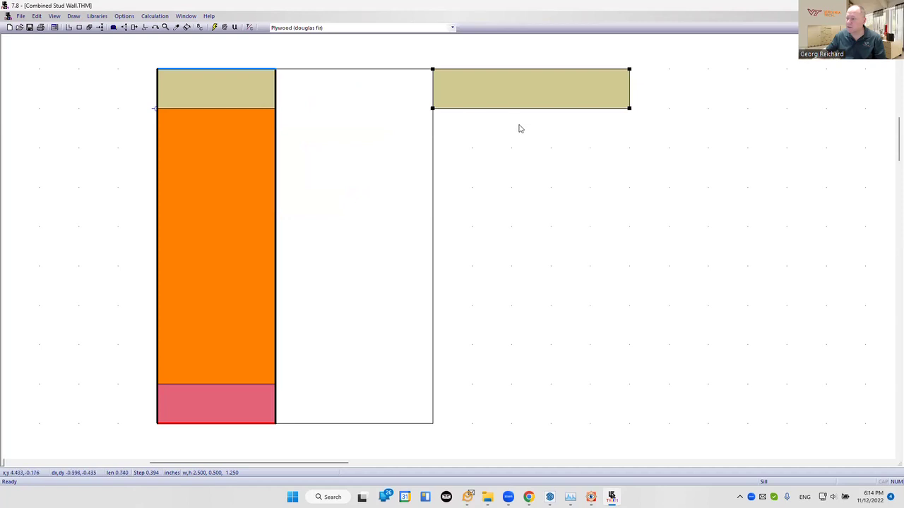
- Draw a tall Insulation, Fiberglass Batt rectangle below the plywood strip
left_click(79, 26)
left_click(433, 108)
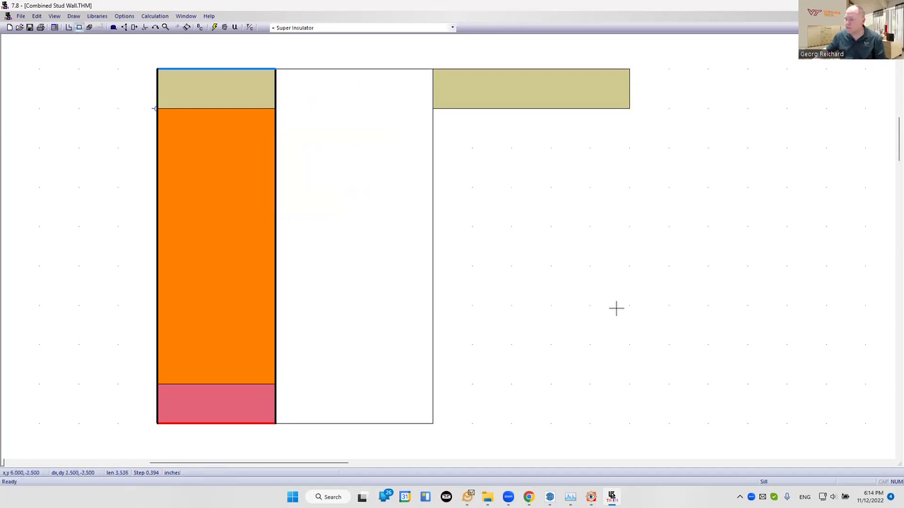
left_click(622, 377)
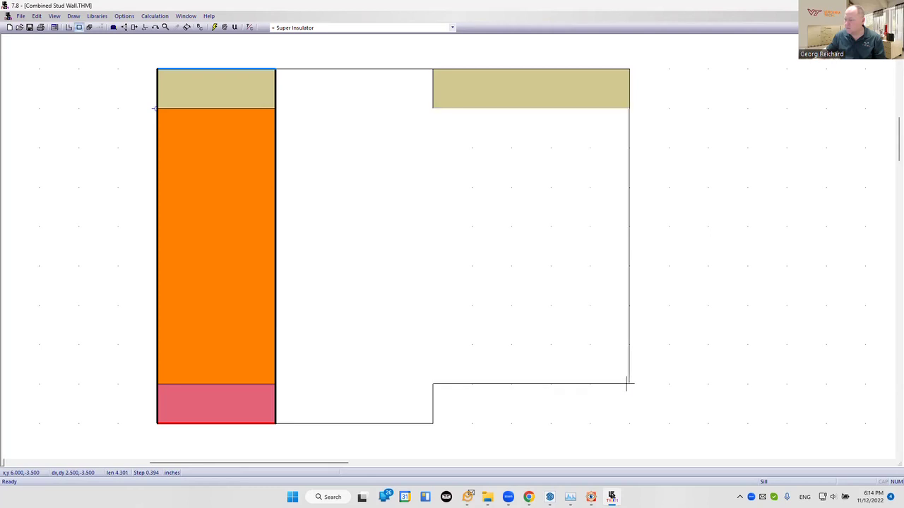
left_click(334, 30)
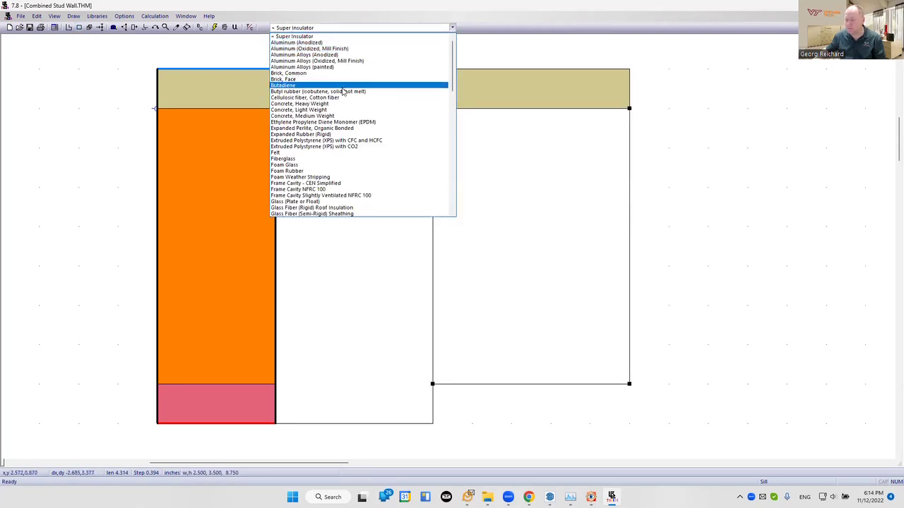
scroll(344, 95, "down", 5)
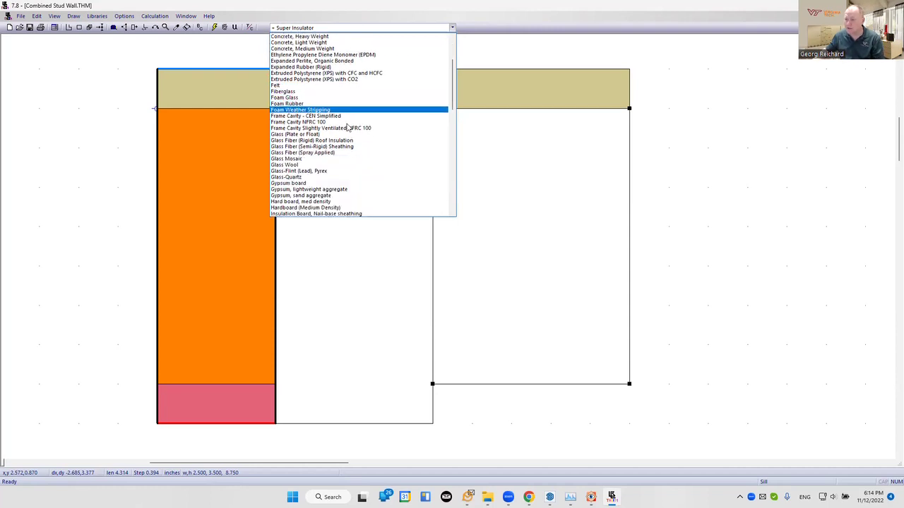
scroll(345, 146, "down", 3)
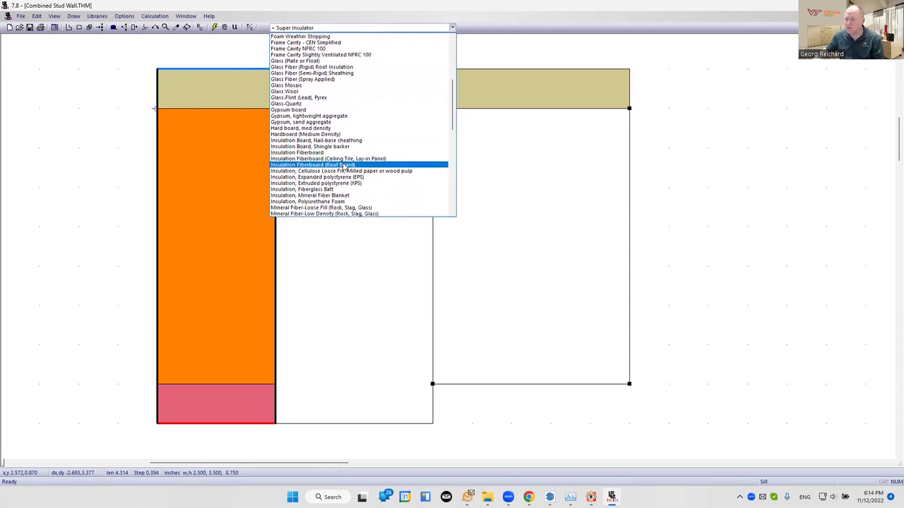
left_click(329, 189)
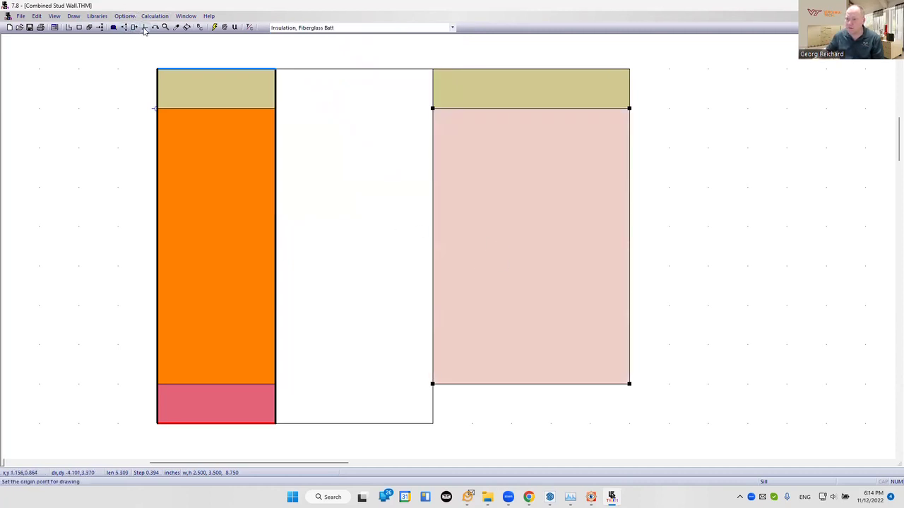
- Draw a Gypsum board strip along the bottom of the right section
left_click(80, 29)
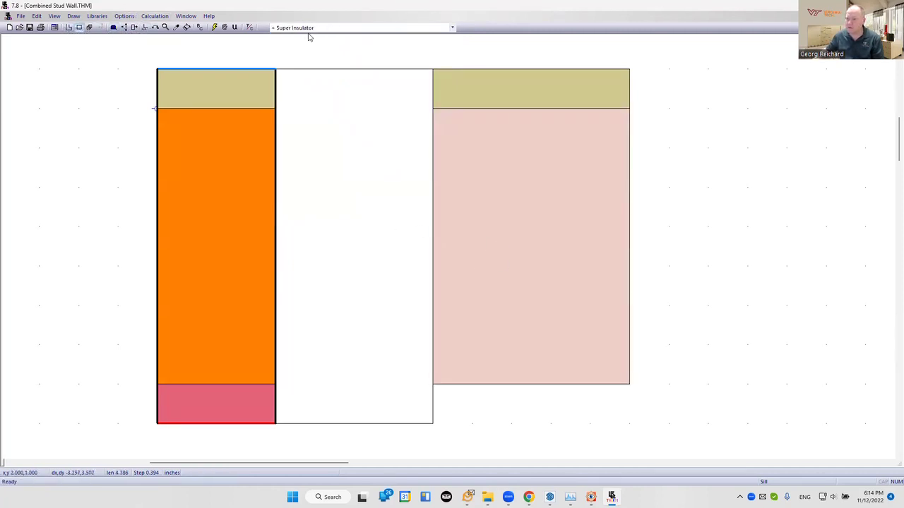
left_click(306, 29)
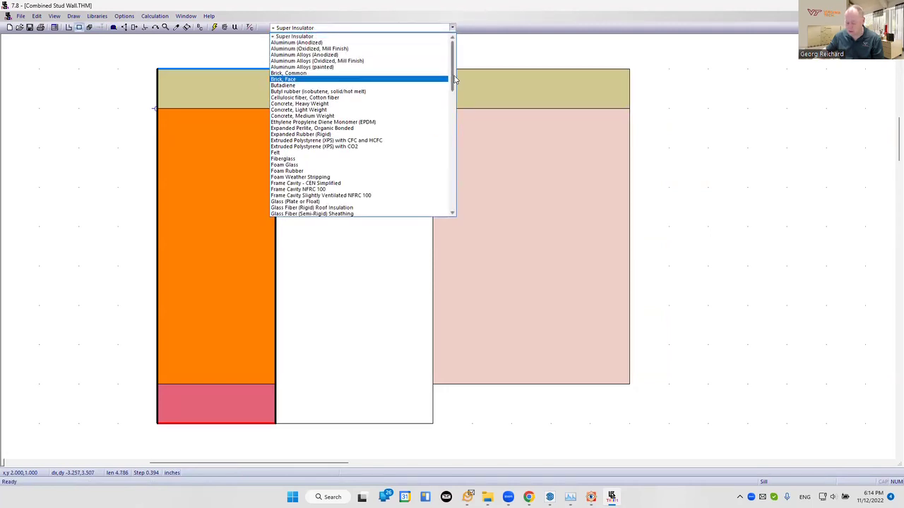
scroll(338, 159, "down", 3)
left_click(339, 160)
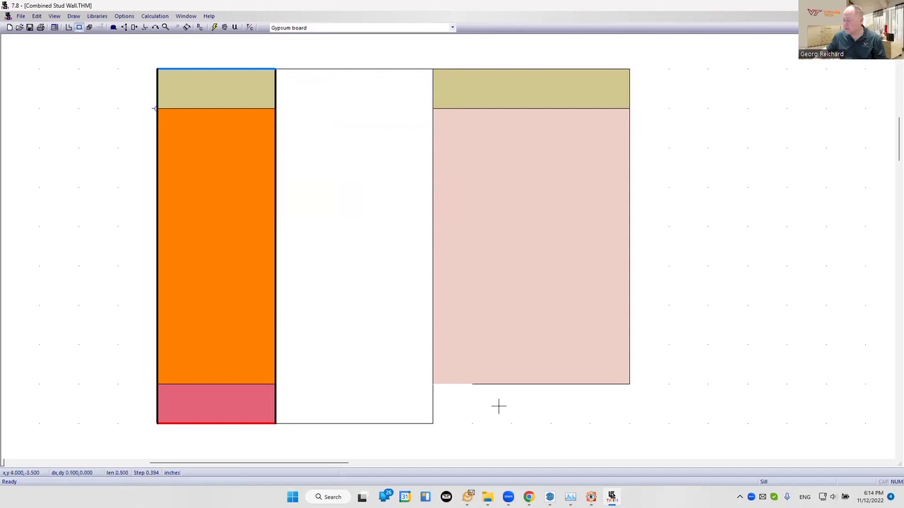
left_click(628, 423)
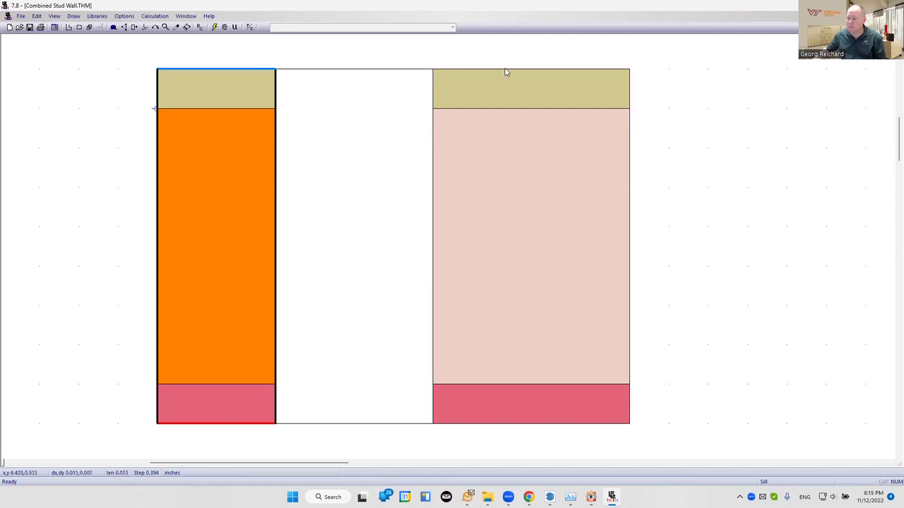
- Generate boundary conditions, setting the top edge to Exterior Winter and the bottom to Interior Vertical surface
left_click(187, 27)
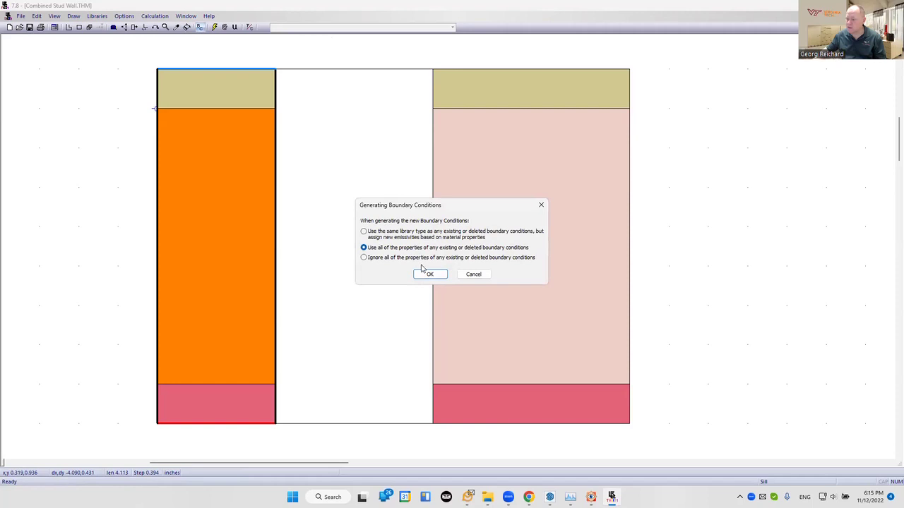
left_click(429, 274)
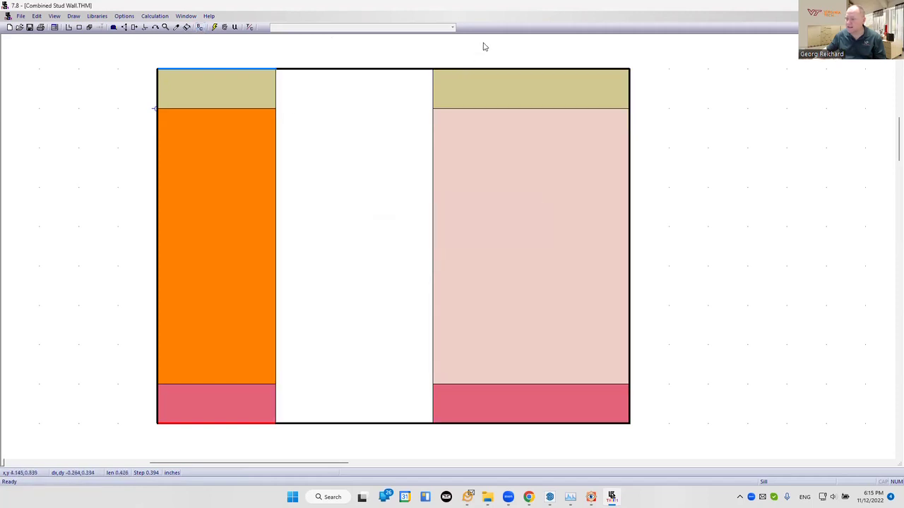
left_click(499, 71)
left_click(352, 29)
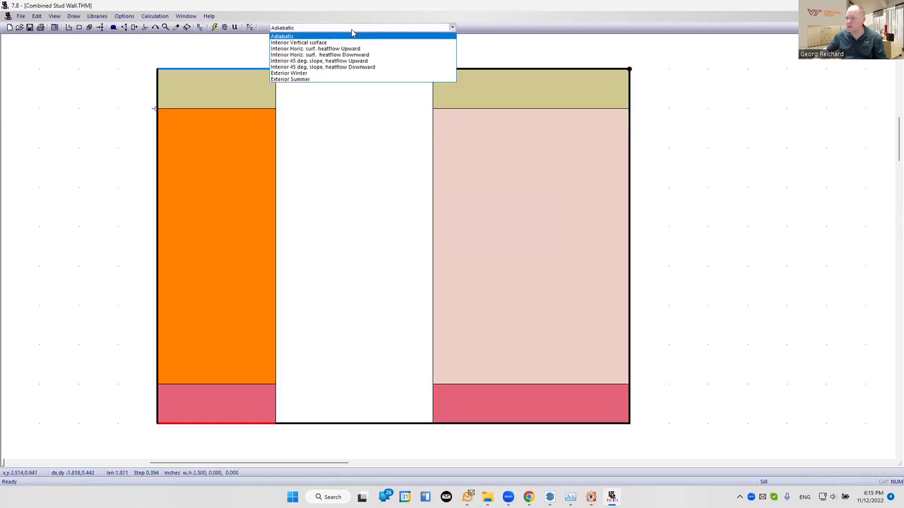
left_click(317, 79)
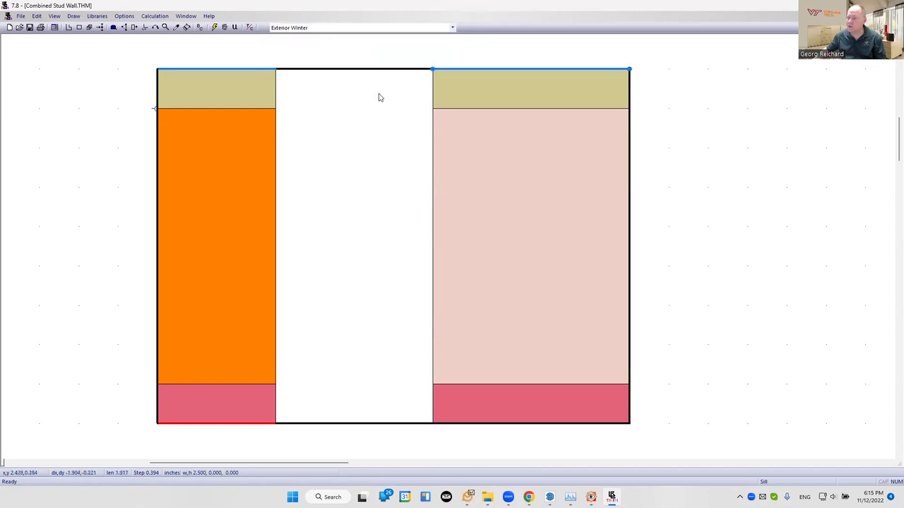
left_click(524, 424)
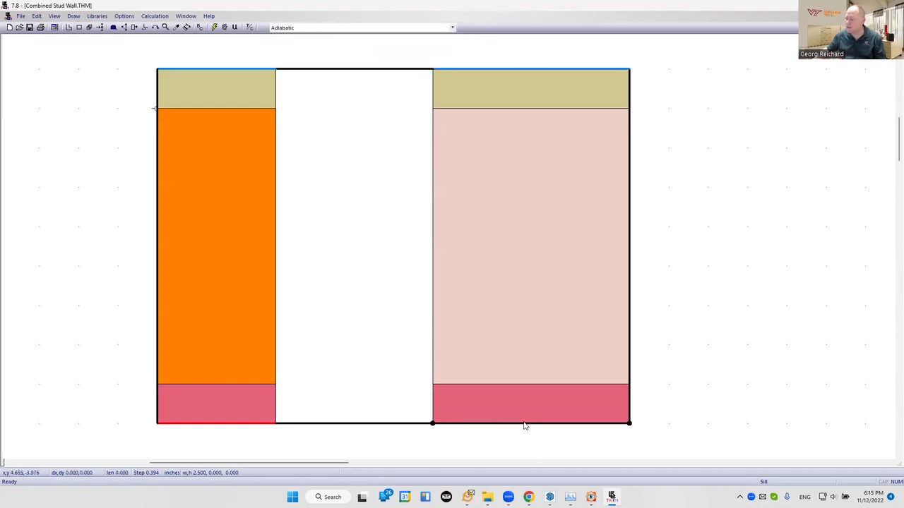
left_click(327, 28)
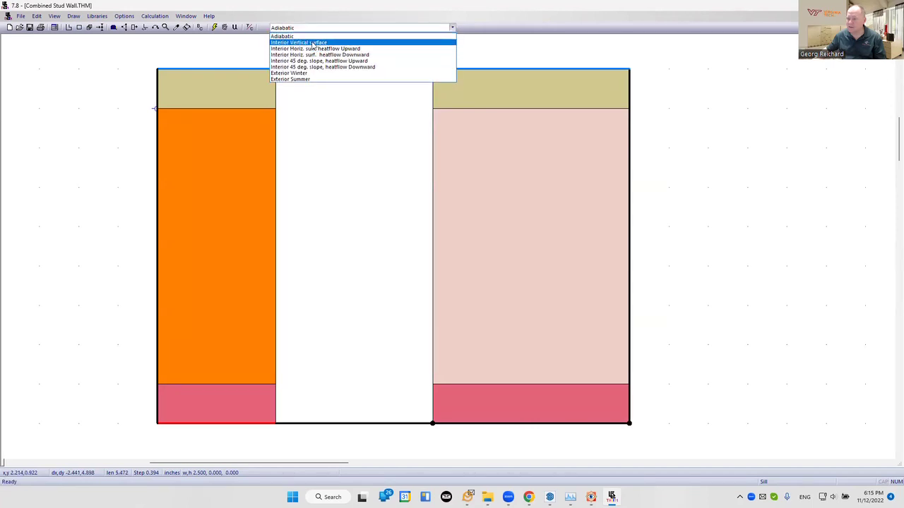
left_click(313, 44)
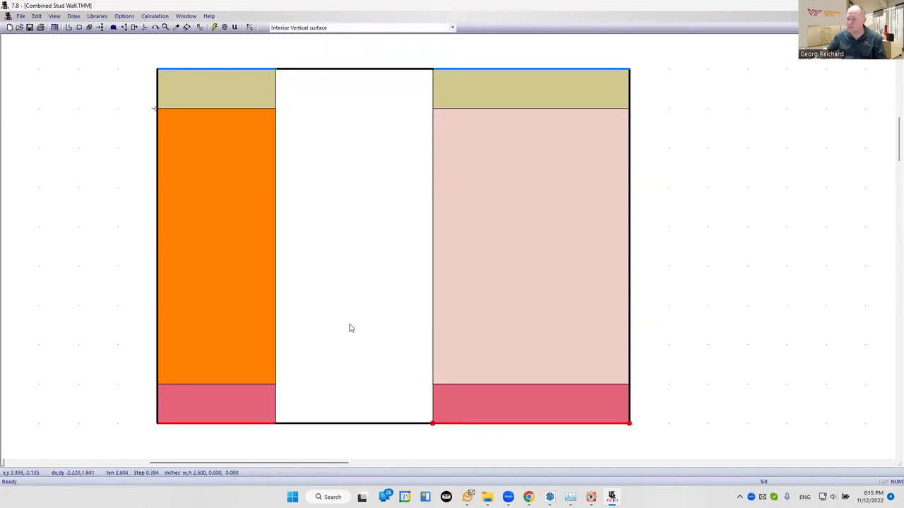
- Add a U-factor surface tag named Cavity and assign it to the cavity's bottom edge
left_click(543, 427)
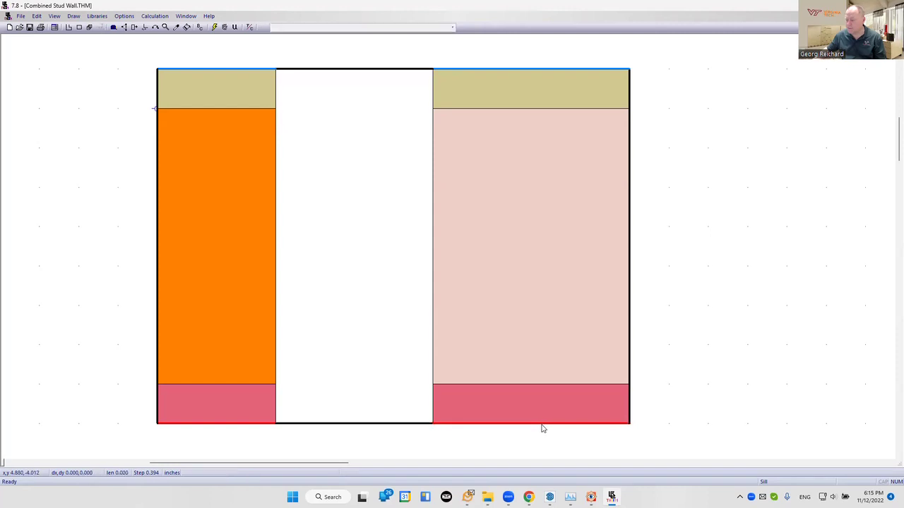
double_click(542, 427)
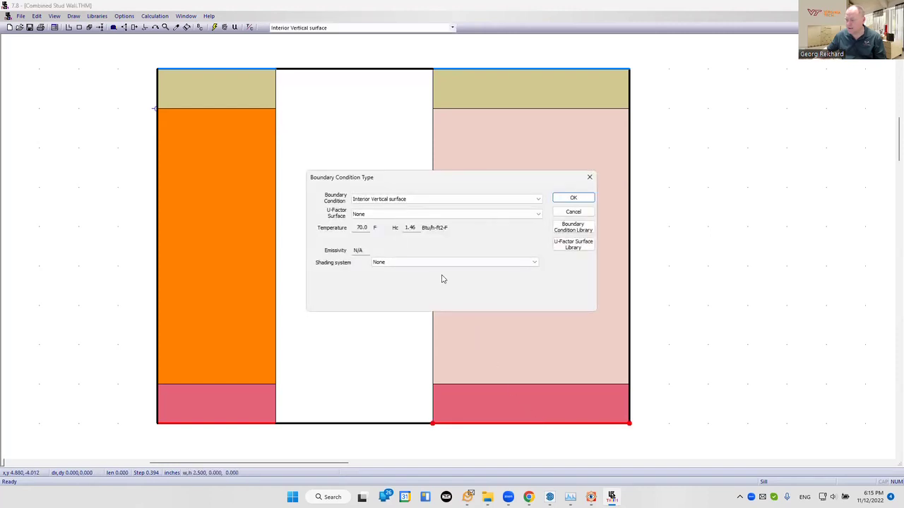
left_click(573, 244)
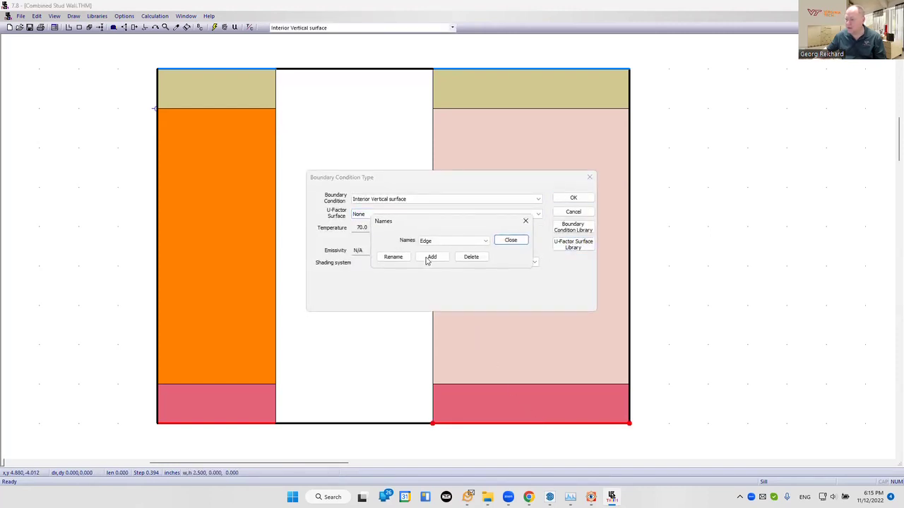
left_click(423, 258)
type("Cavity")
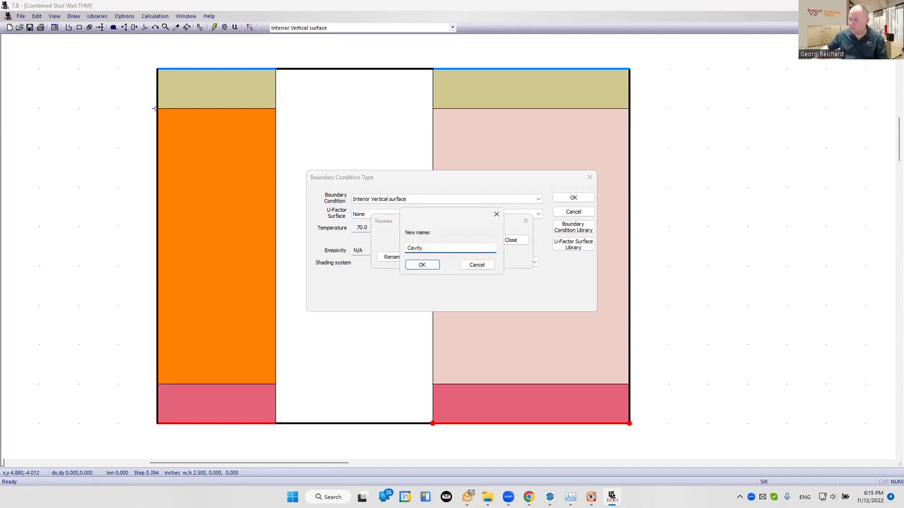
left_click(426, 267)
left_click(510, 240)
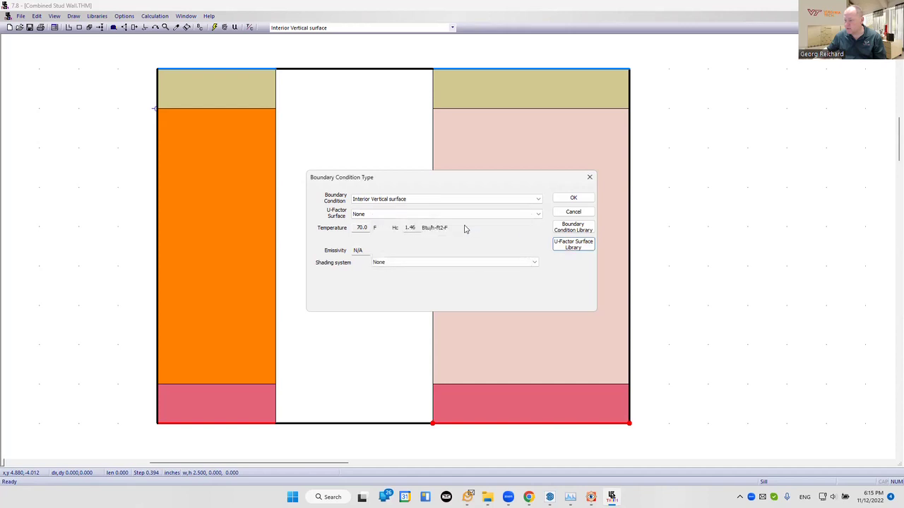
left_click(368, 216)
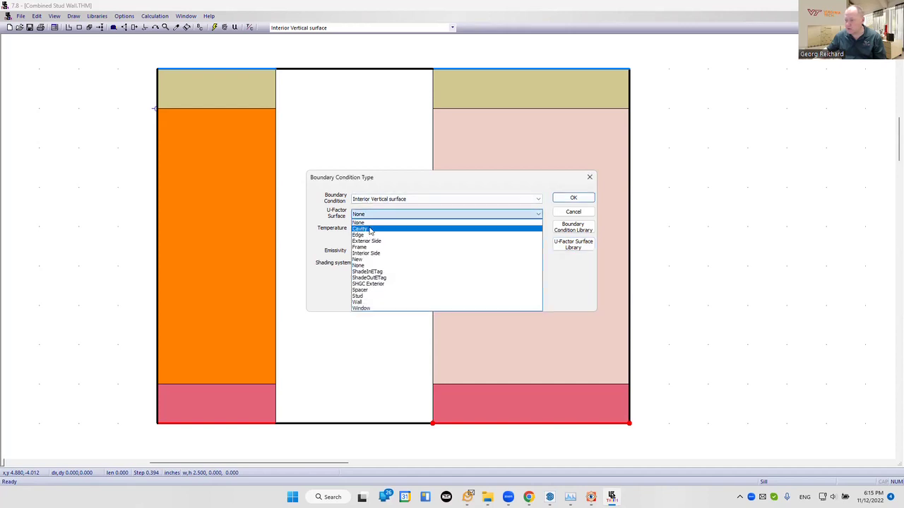
left_click(367, 228)
left_click(571, 199)
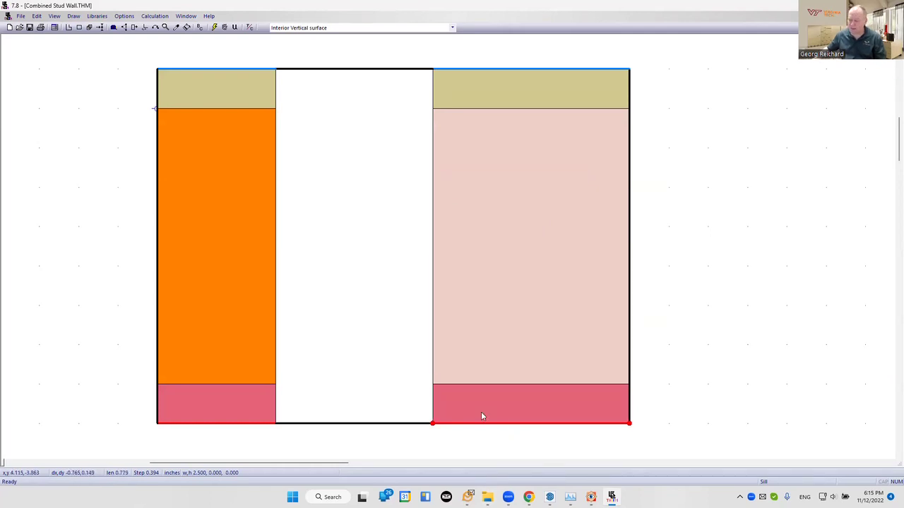
left_click(182, 423)
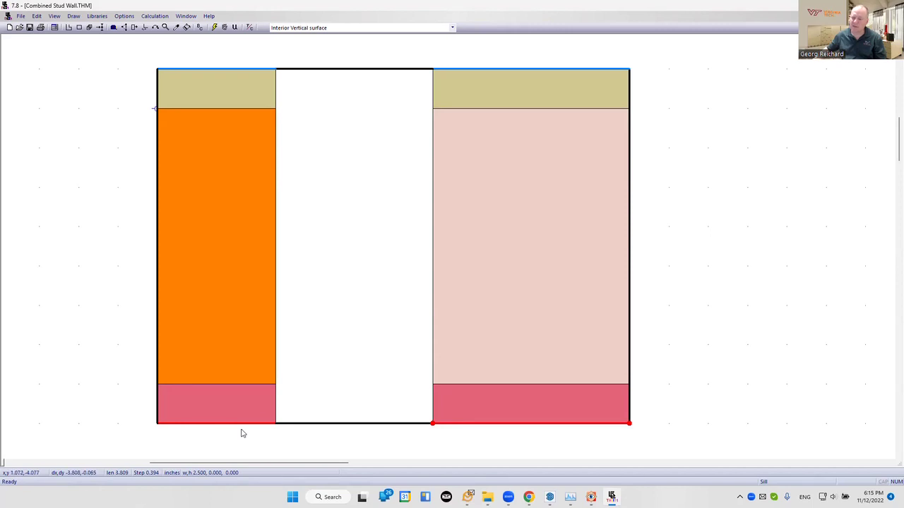
- Solve the model and view R-values on total length: Stud 5.5910, Cavity 13.6402
left_click(223, 27)
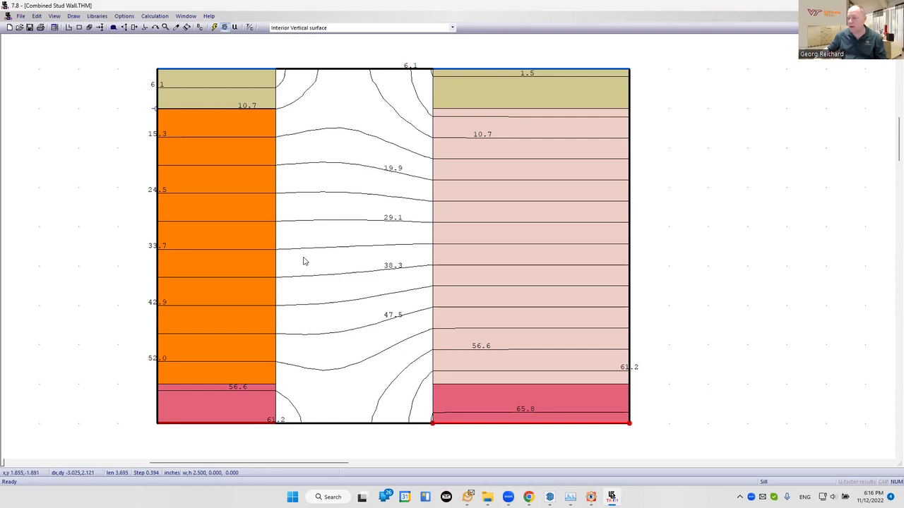
left_click(235, 28)
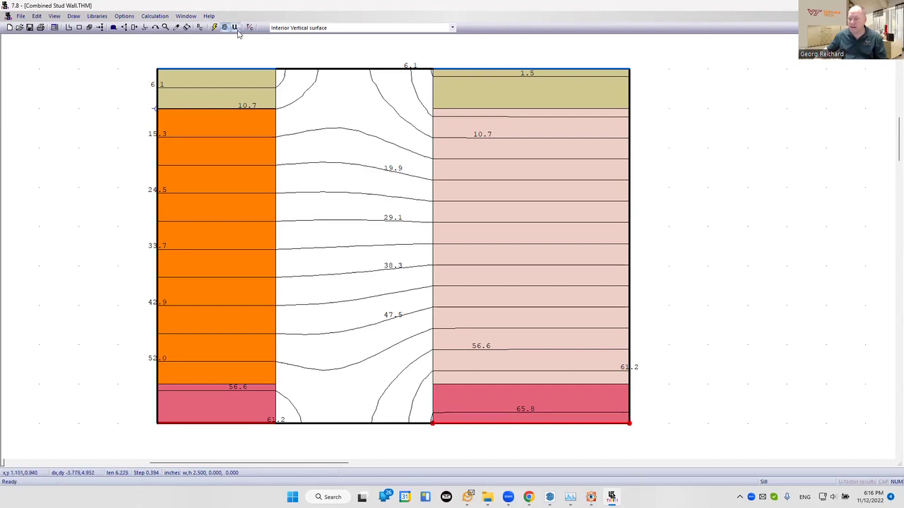
left_click(504, 203)
left_click(506, 212)
left_click(507, 216)
left_click(506, 224)
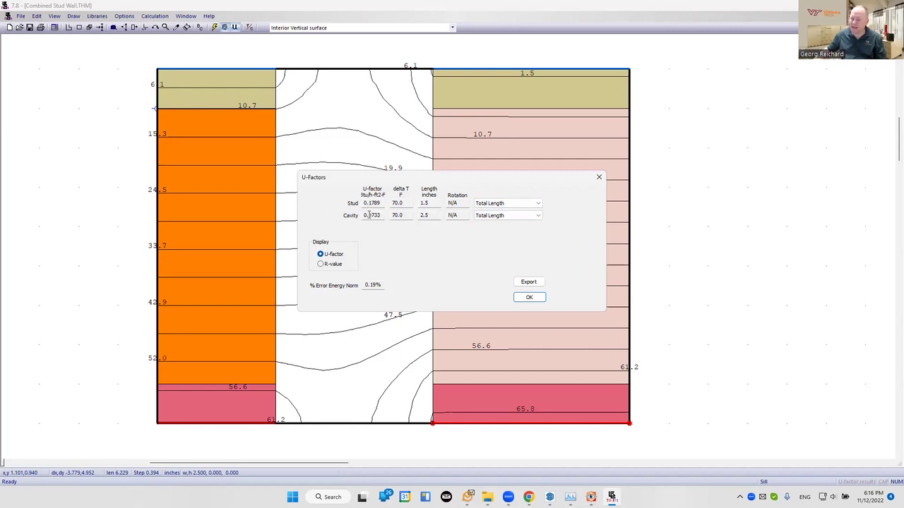
left_click(328, 264)
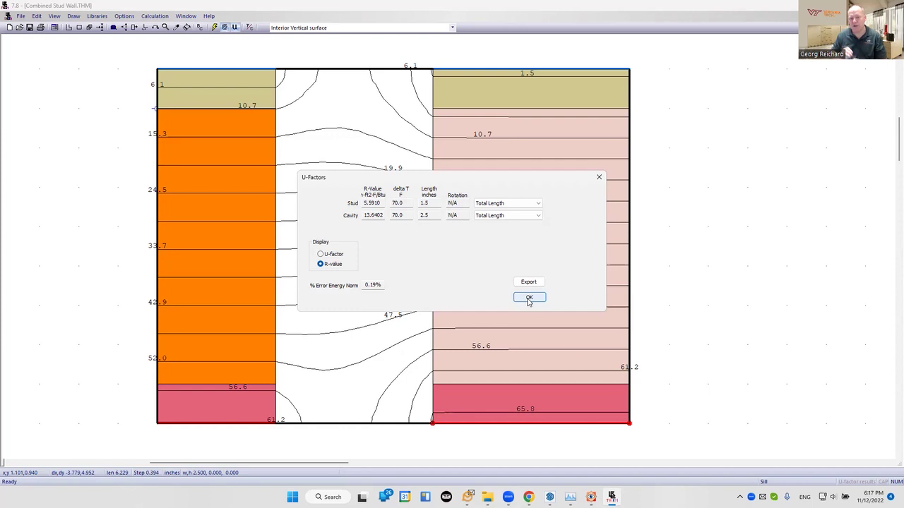
left_click(529, 299)
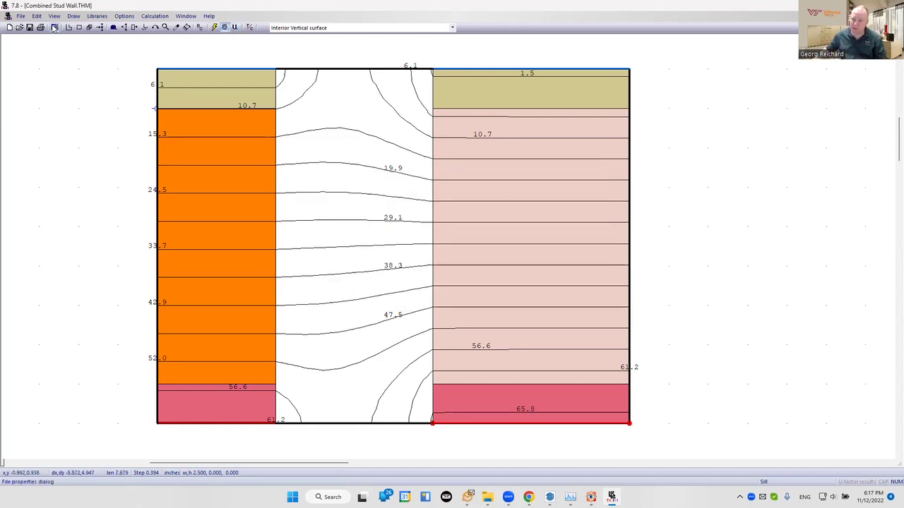
- Draw a tall Gypsum board block against the wall's right side, dismissing the recalculation warning
left_click(79, 28)
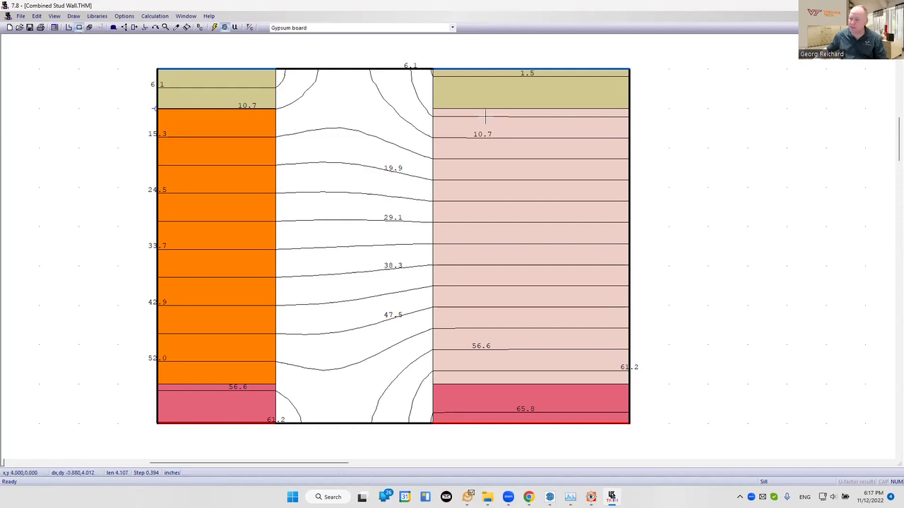
left_click(632, 425)
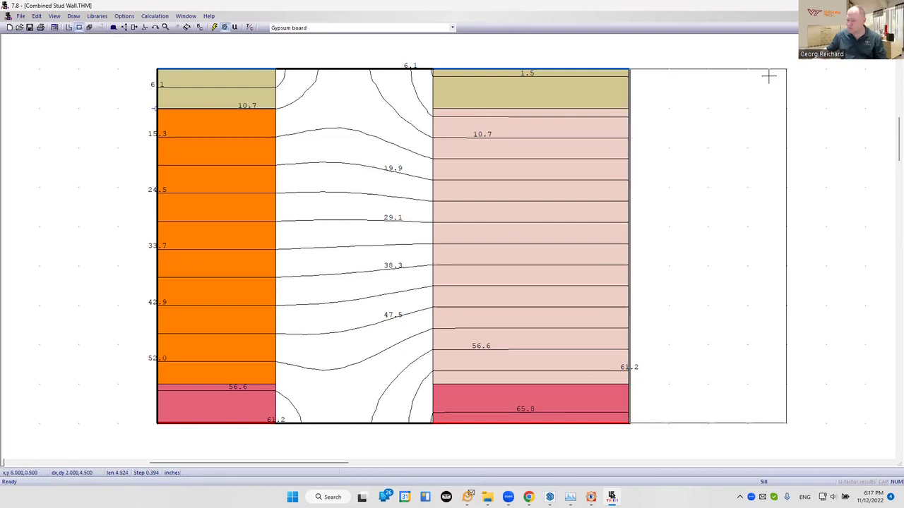
left_click(769, 75)
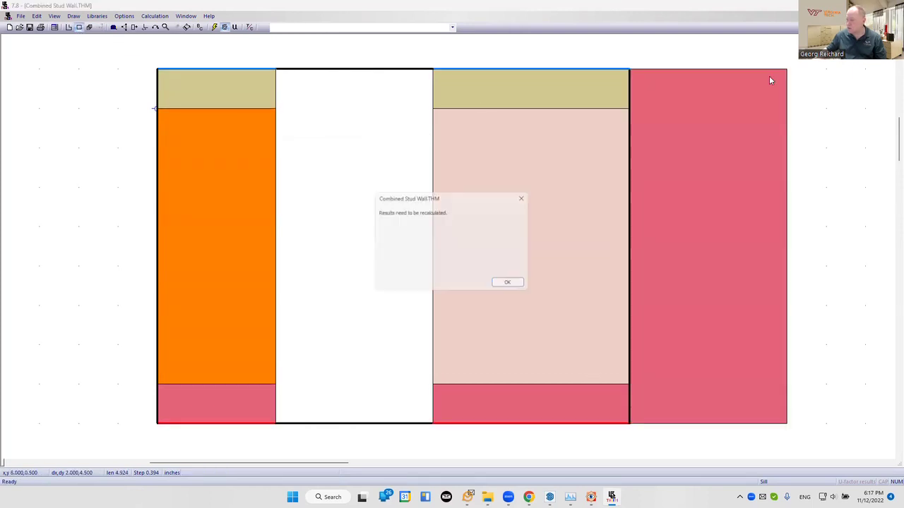
key("Return")
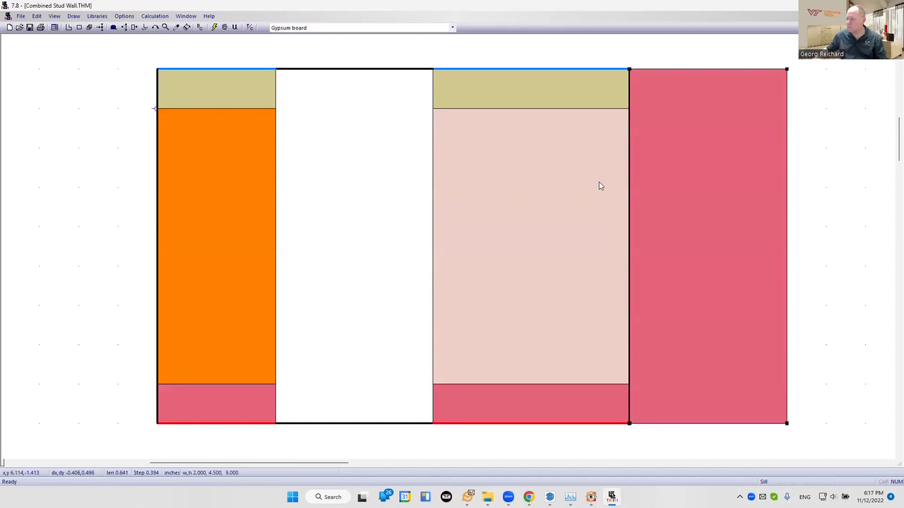
left_click_drag(325, 463, 477, 478)
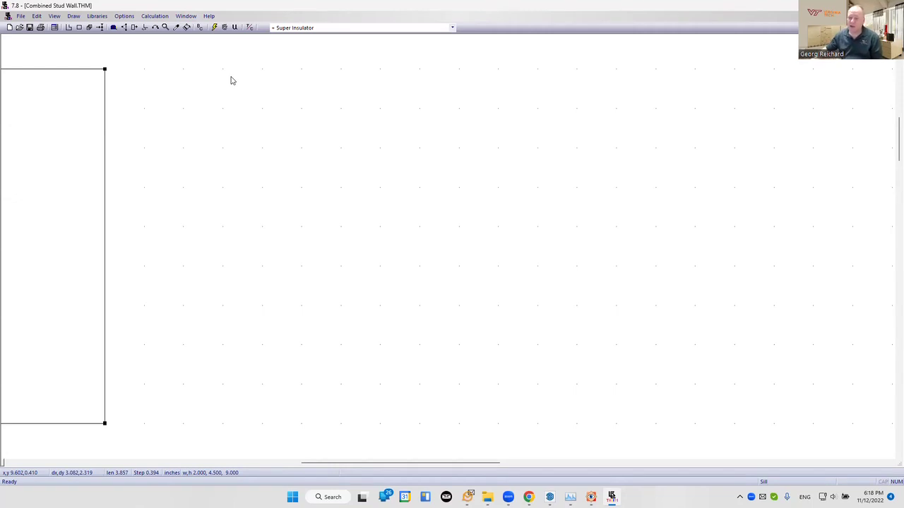
- Draw a 16-inch Gypsum board strip along the bottom, extending right from the wall block
key("r")
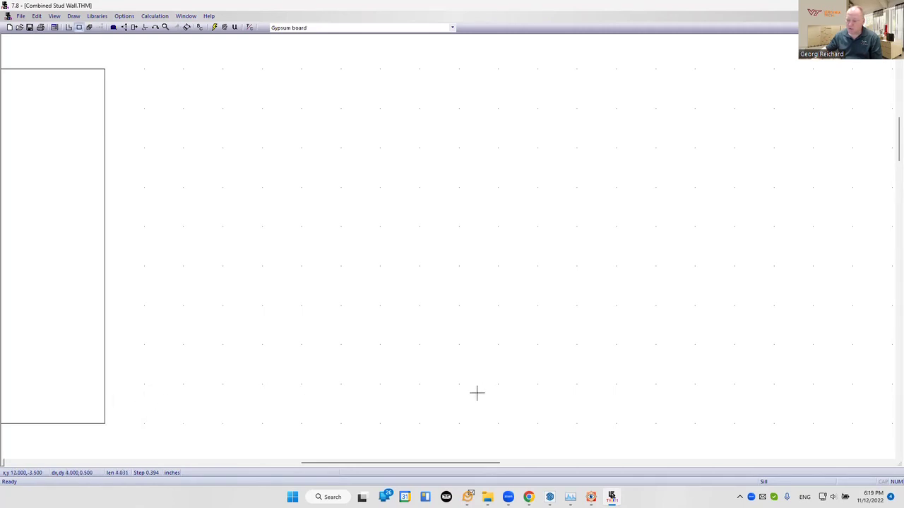
left_click(657, 386)
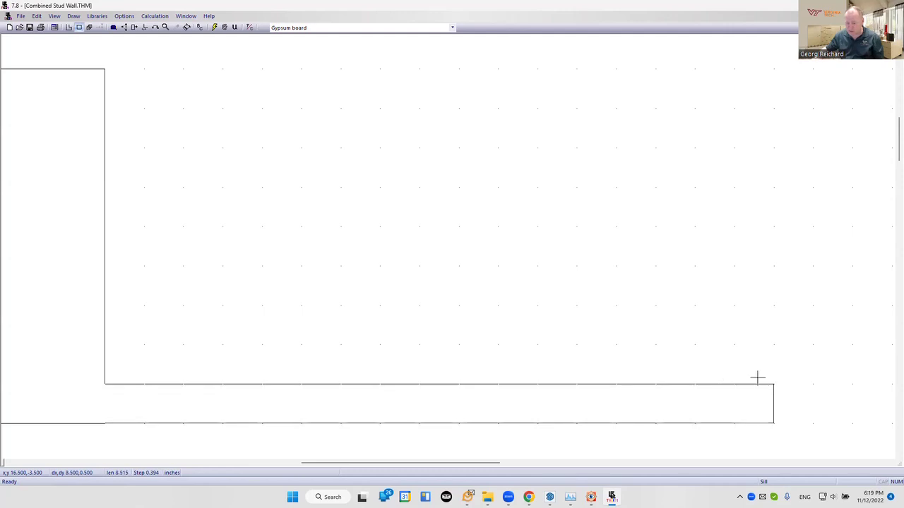
scroll(757, 378, "down", 1)
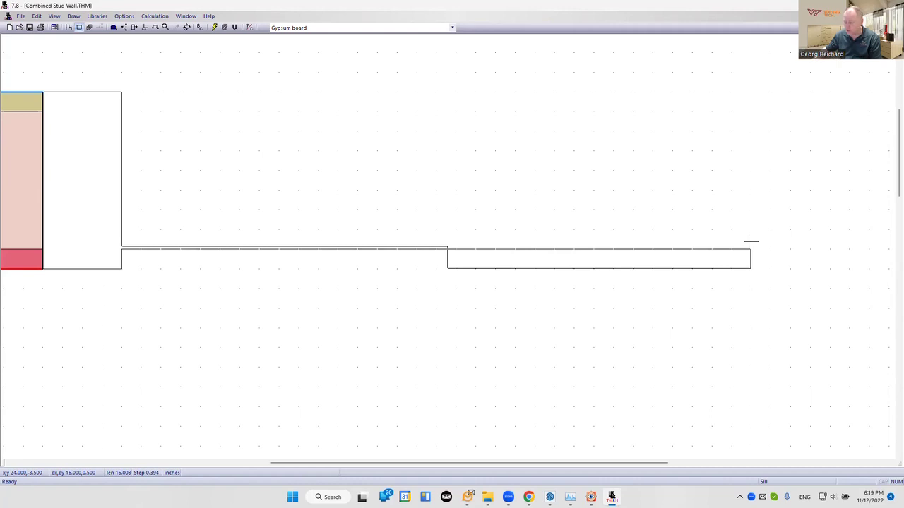
left_click(751, 245)
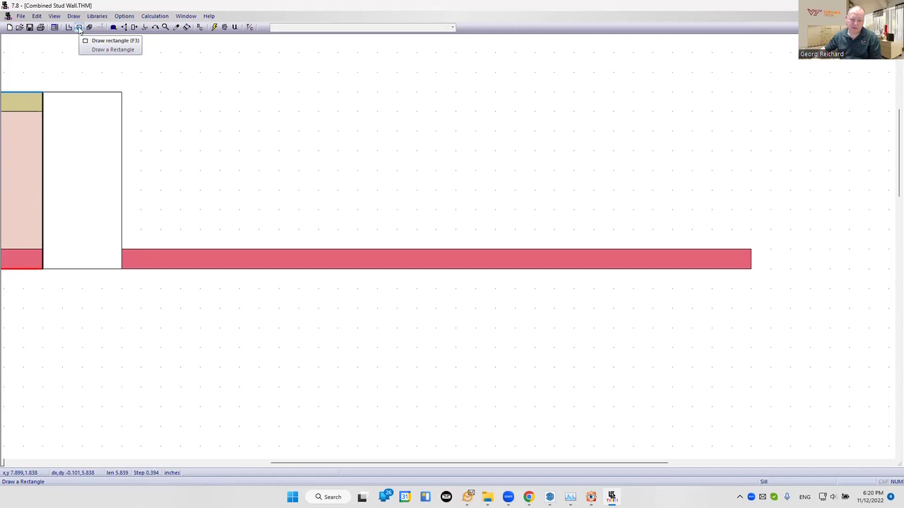
- Draw the left cavity rectangle down to the gypsum strip and make it Insulation, Fiberglass Batt
left_click(79, 27)
left_click(121, 111)
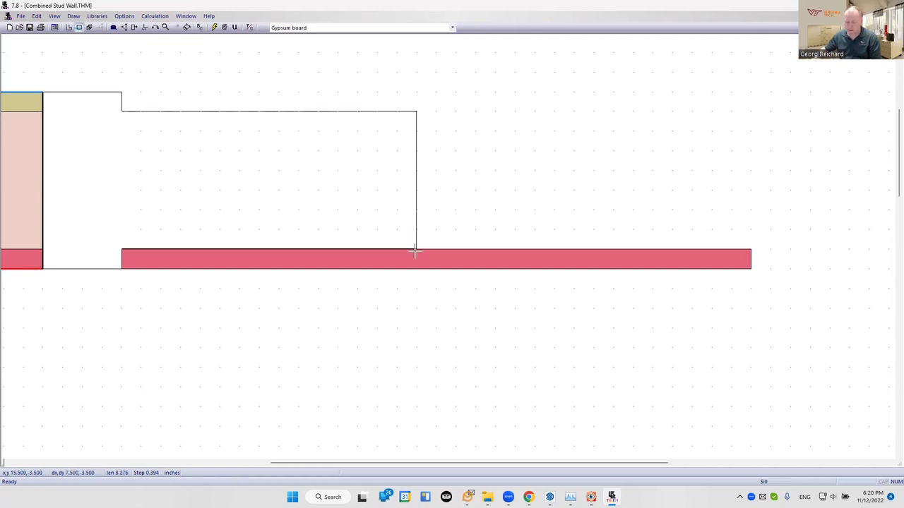
left_click(415, 250)
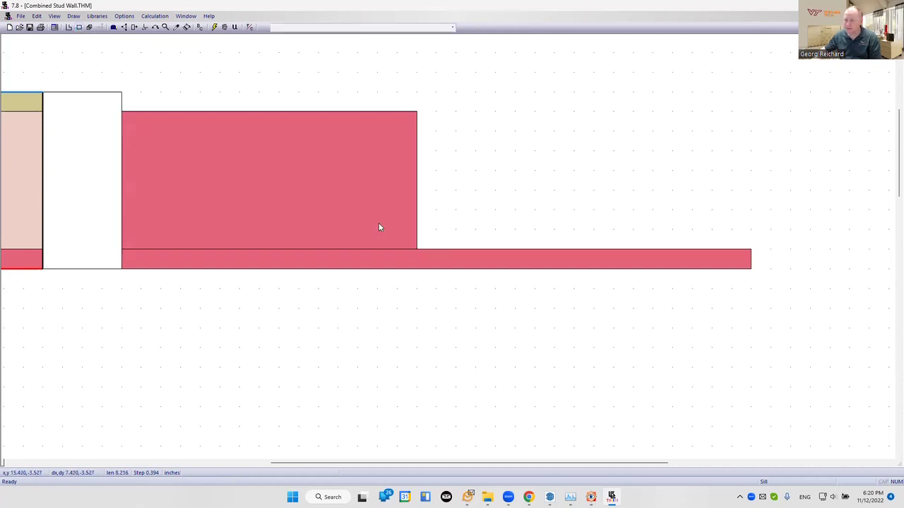
left_click(323, 171)
left_click(314, 30)
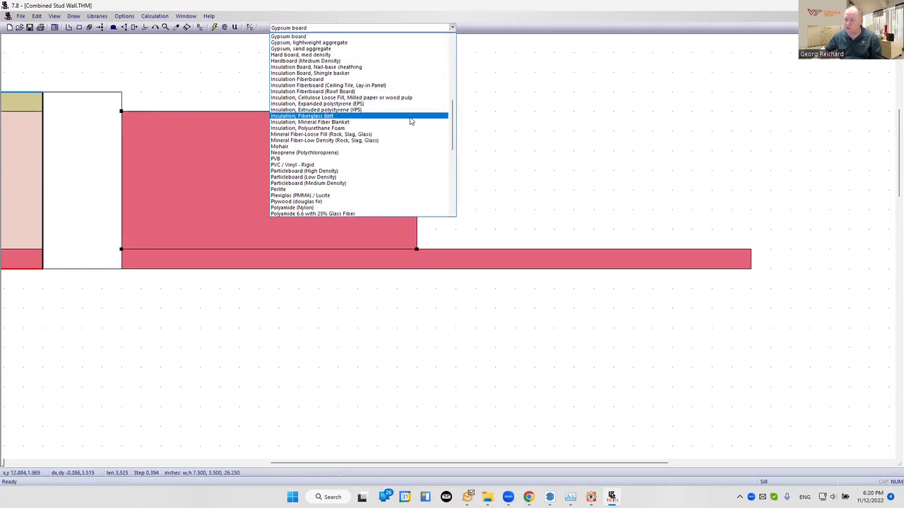
left_click(385, 115)
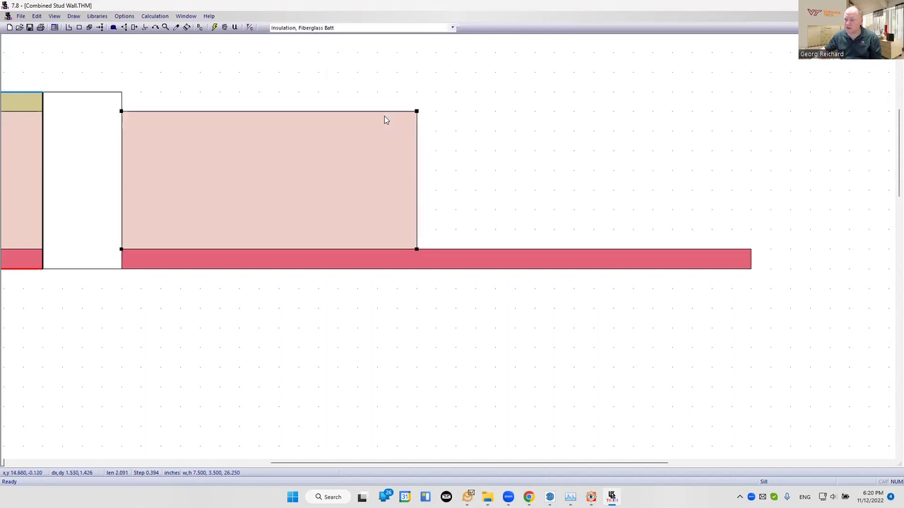
- Draw the stud rectangle beside the insulation as Wood, Coniferous (Softwoods)
key("r")
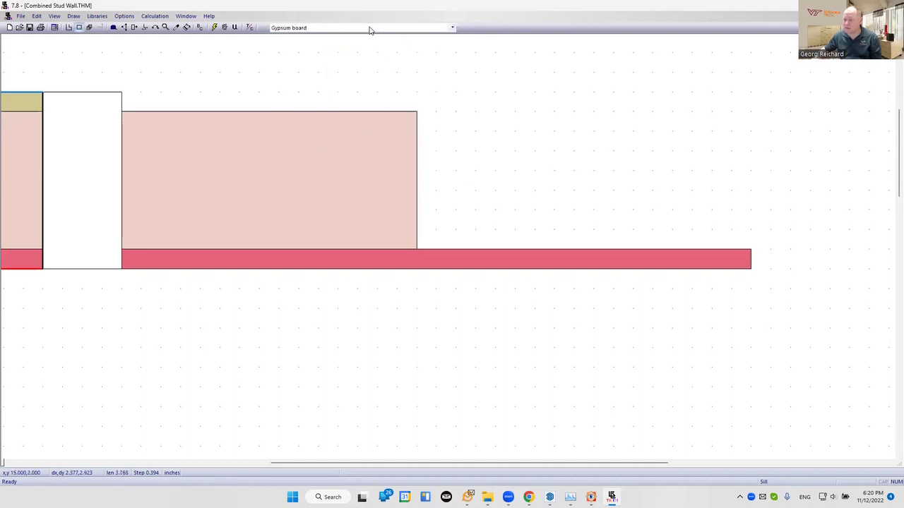
left_click(367, 30)
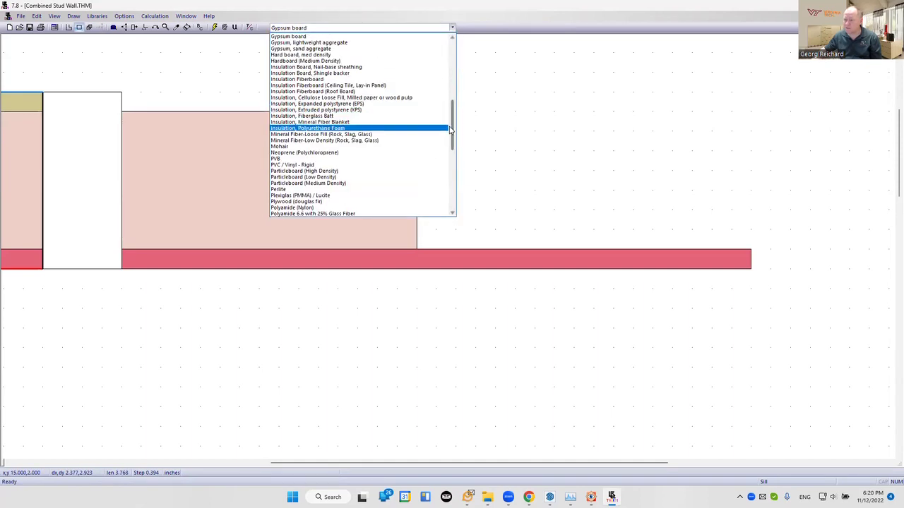
left_click_drag(452, 120, 455, 204)
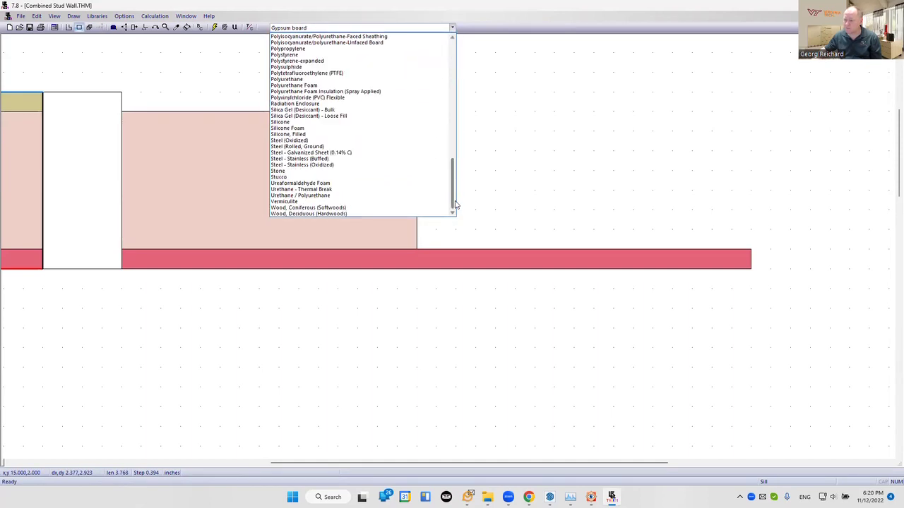
left_click(304, 208)
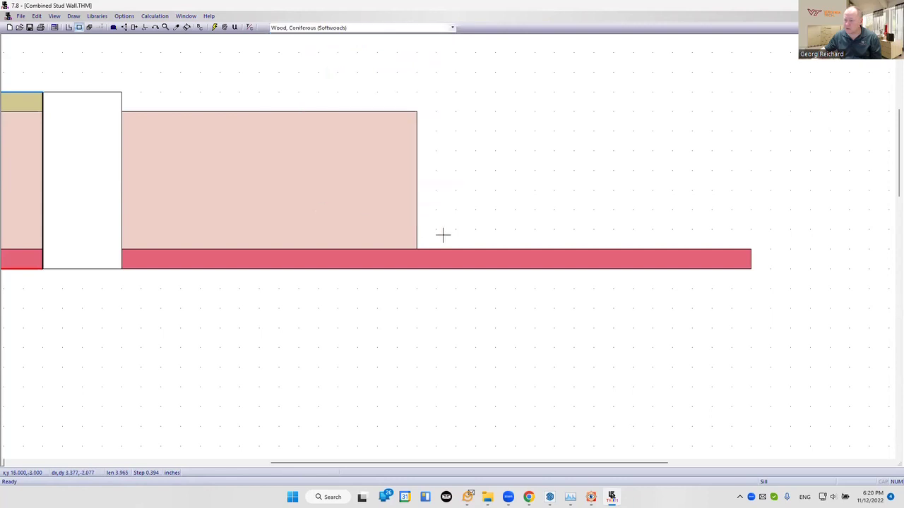
left_click(417, 111)
left_click(483, 246)
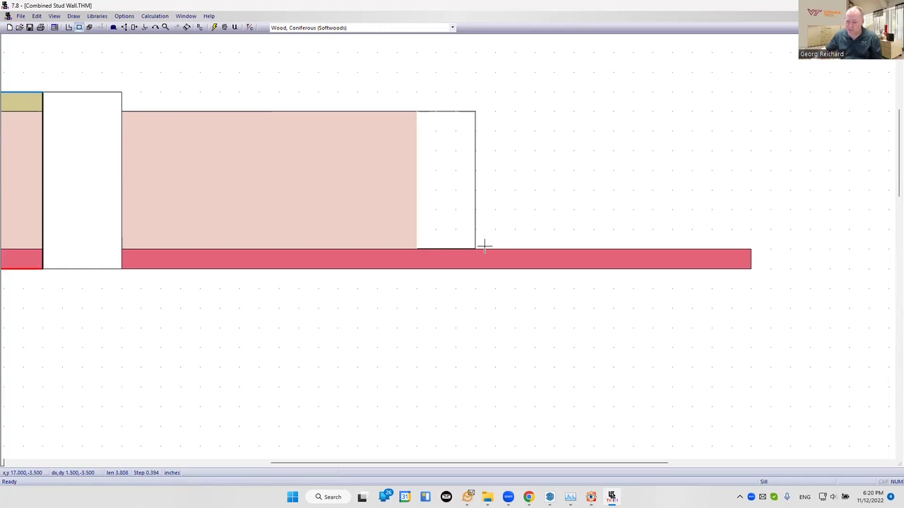
left_click(483, 247)
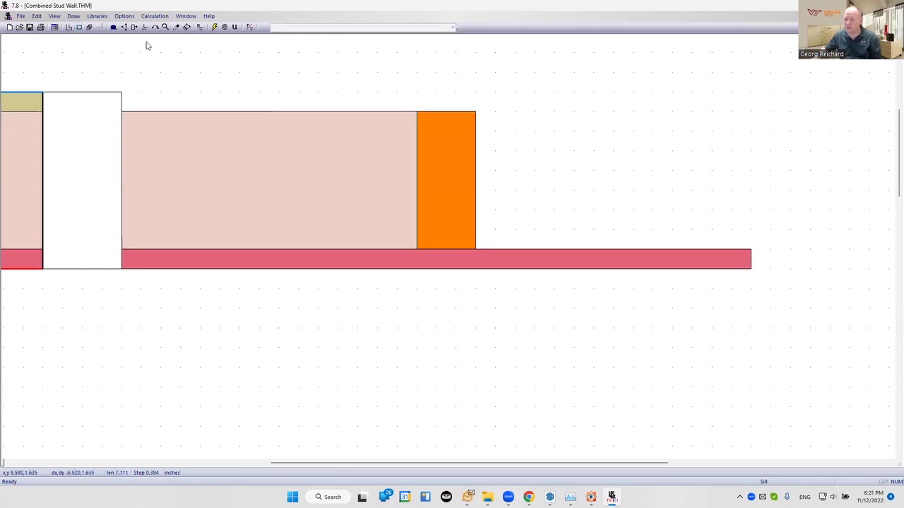
- Draw the Fiberglass Batt cavity to the right of the stud
left_click(79, 28)
left_click(286, 28)
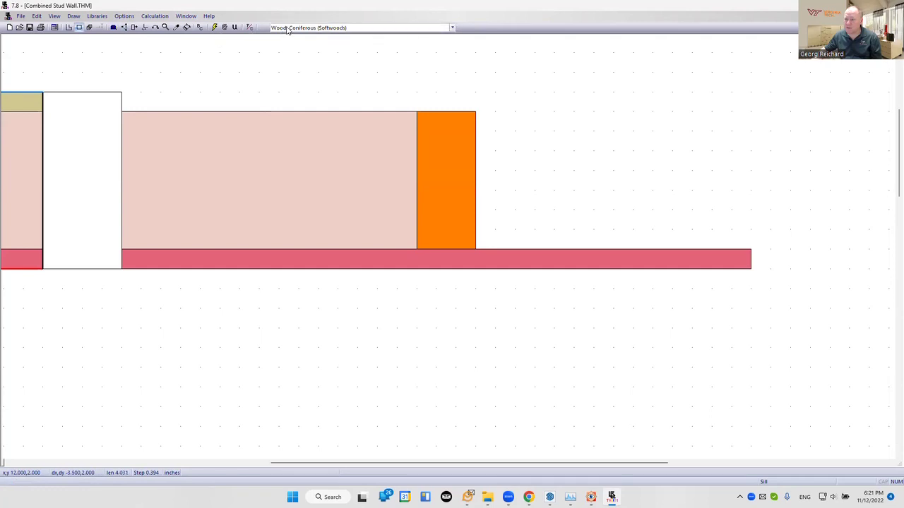
scroll(318, 88, "up", 6)
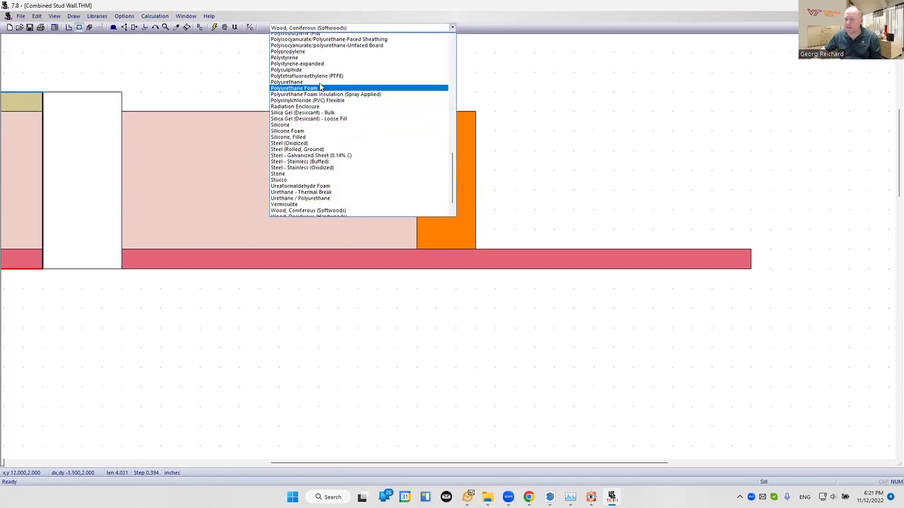
scroll(319, 89, "up", 7)
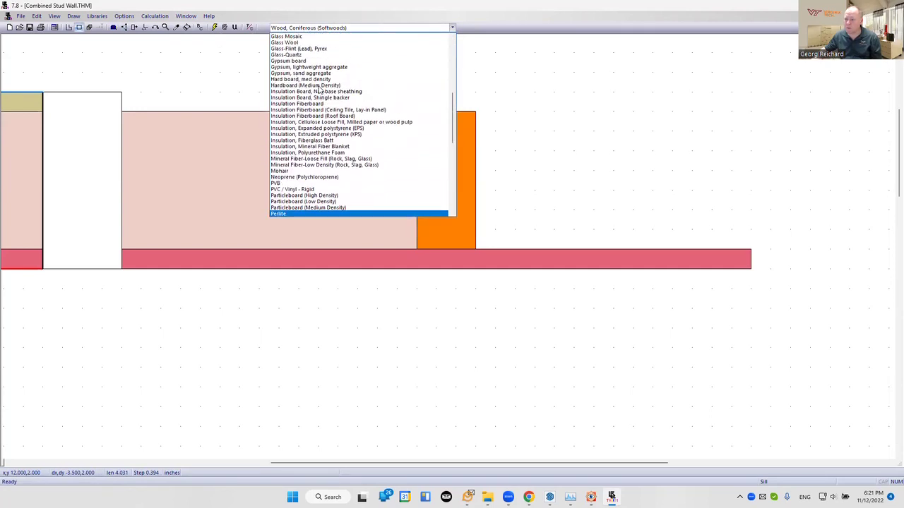
left_click(318, 140)
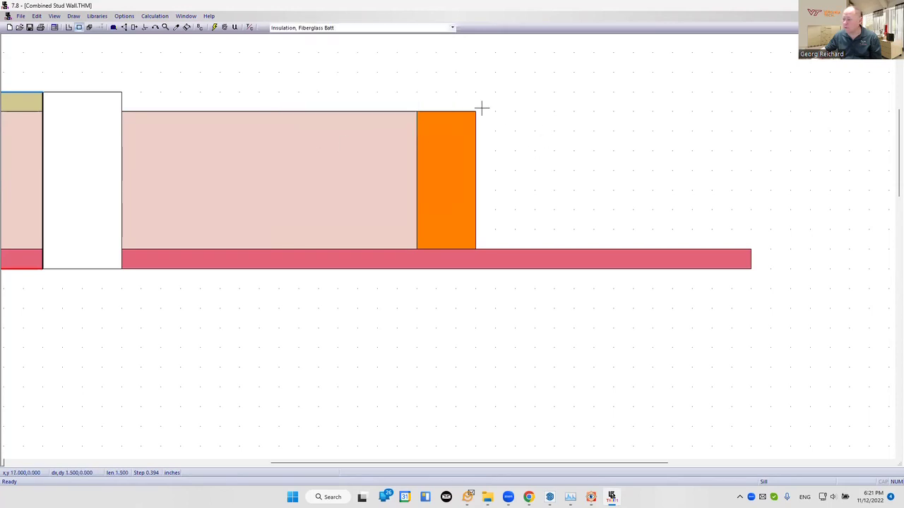
left_click(750, 248)
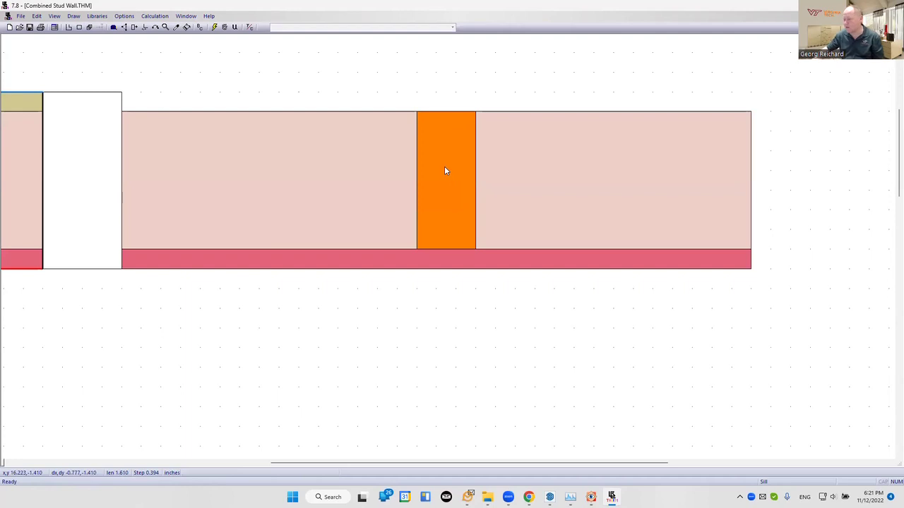
- Measure the drawing, then add a thin top strip across the wall with the tan layer's material
key("m")
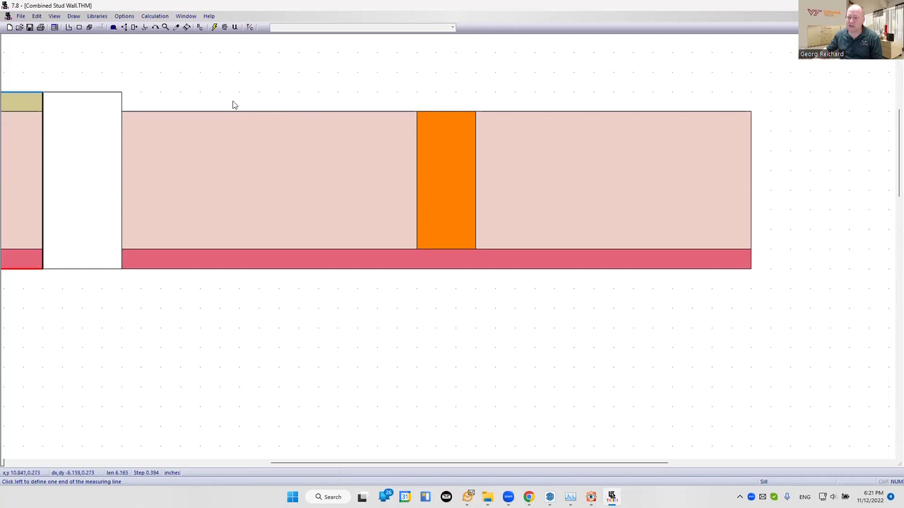
left_click(78, 26)
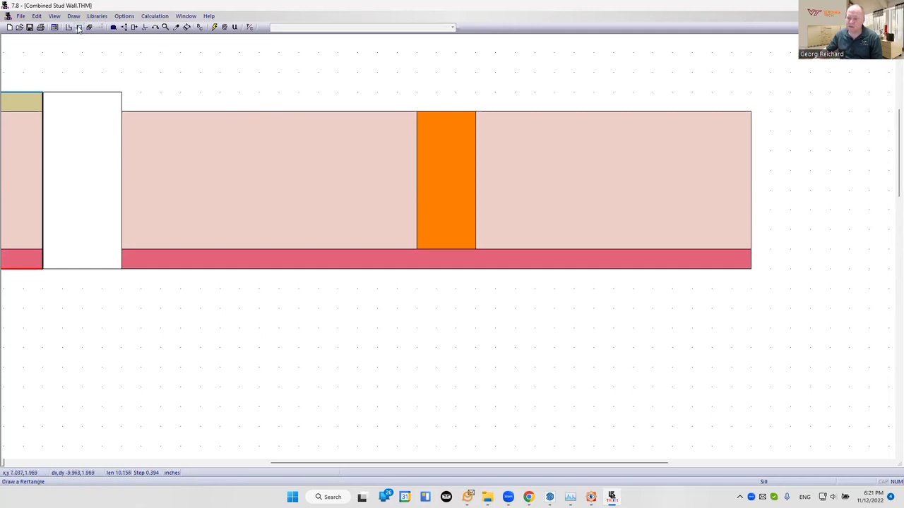
left_click(135, 96)
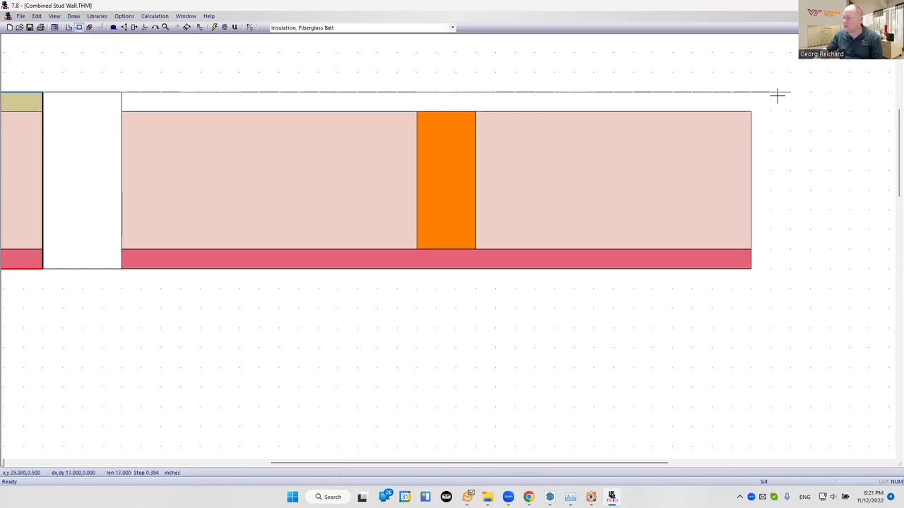
left_click(750, 110)
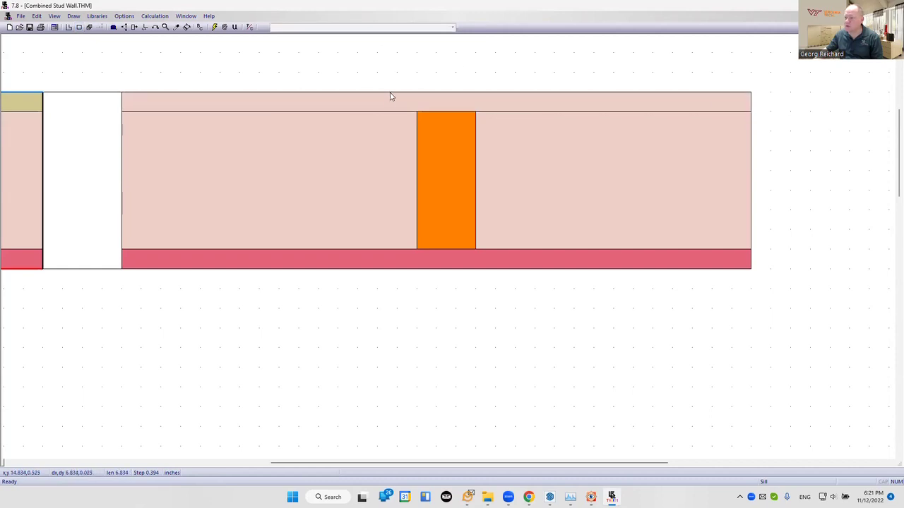
left_click(343, 28)
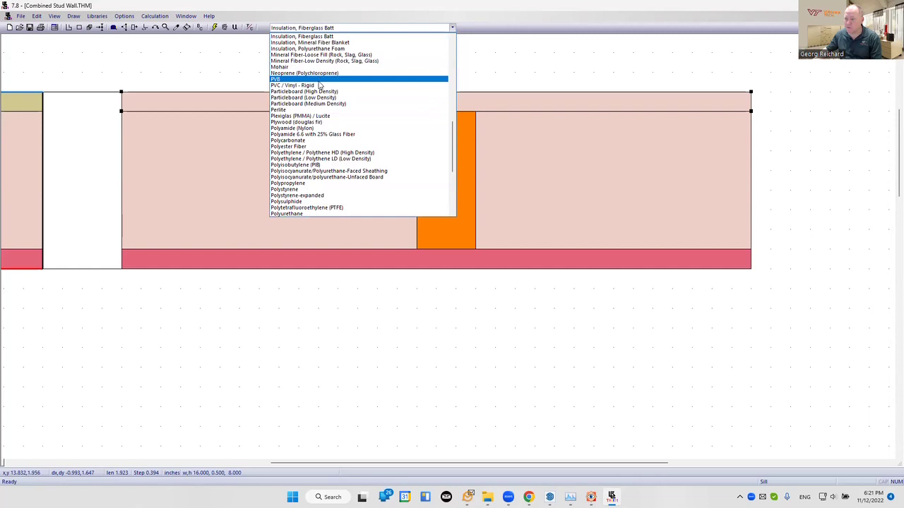
left_click(322, 152)
left_click(200, 28)
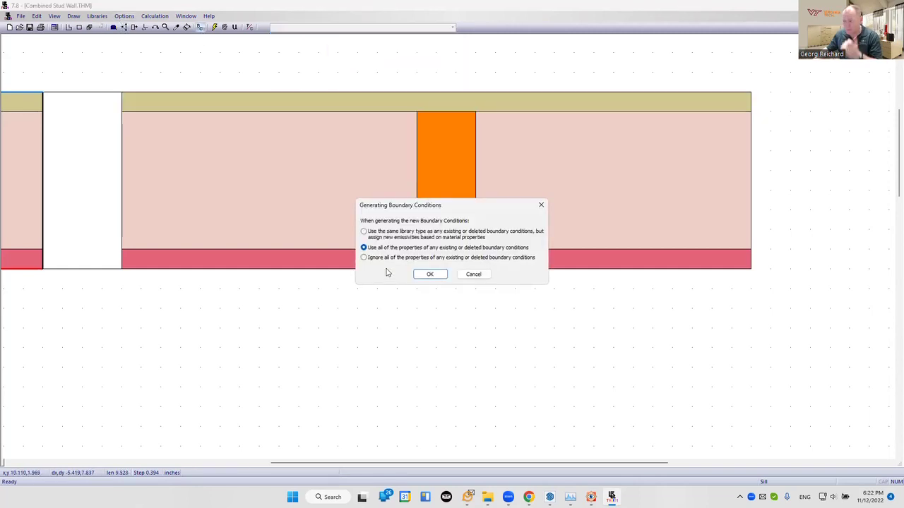
- Set the wall's bottom boundary edge to the Interior Vertical surface condition
left_click(430, 275)
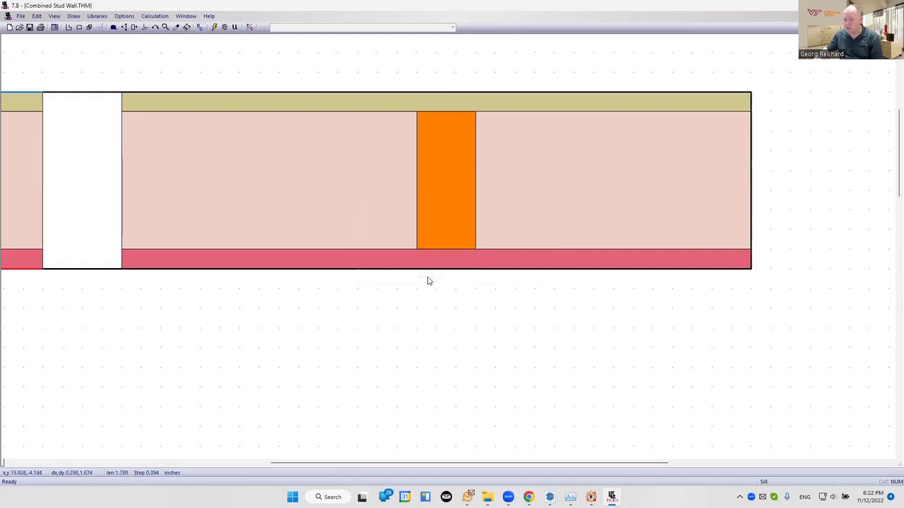
left_click(206, 270)
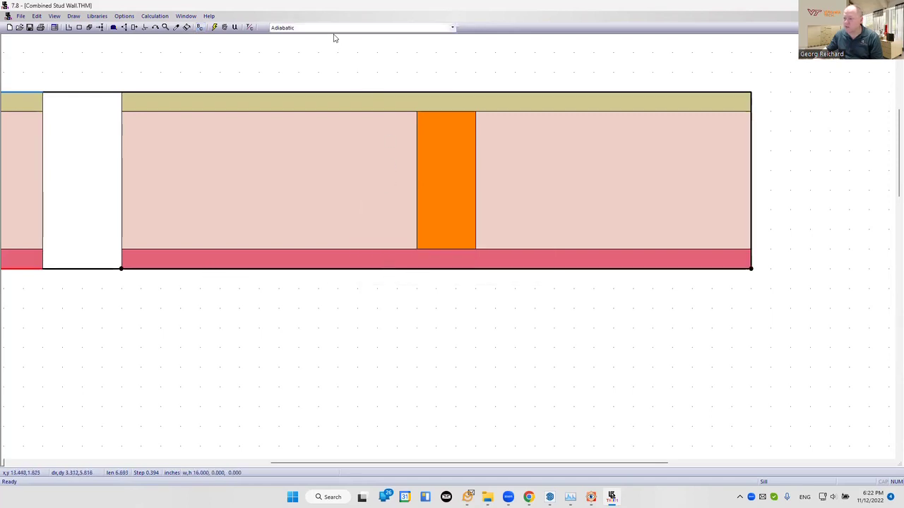
left_click(246, 271)
double_click(247, 271)
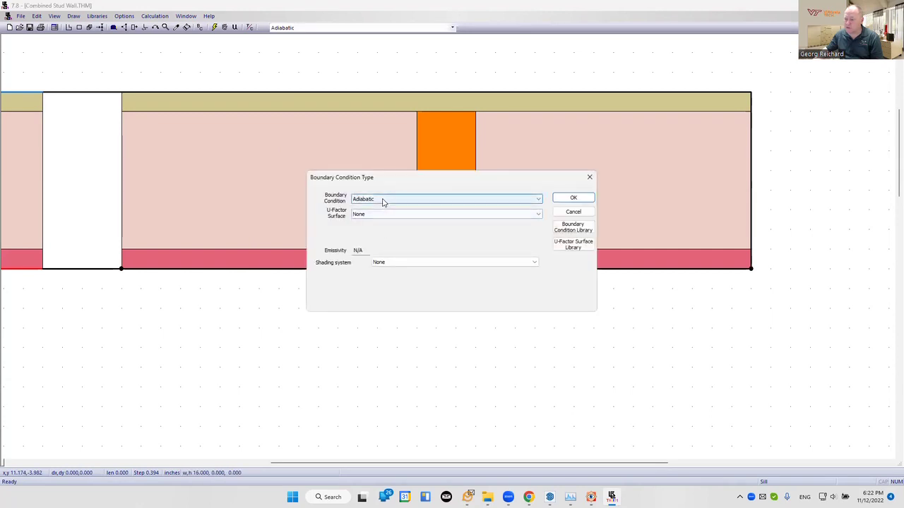
left_click(382, 201)
left_click(410, 249)
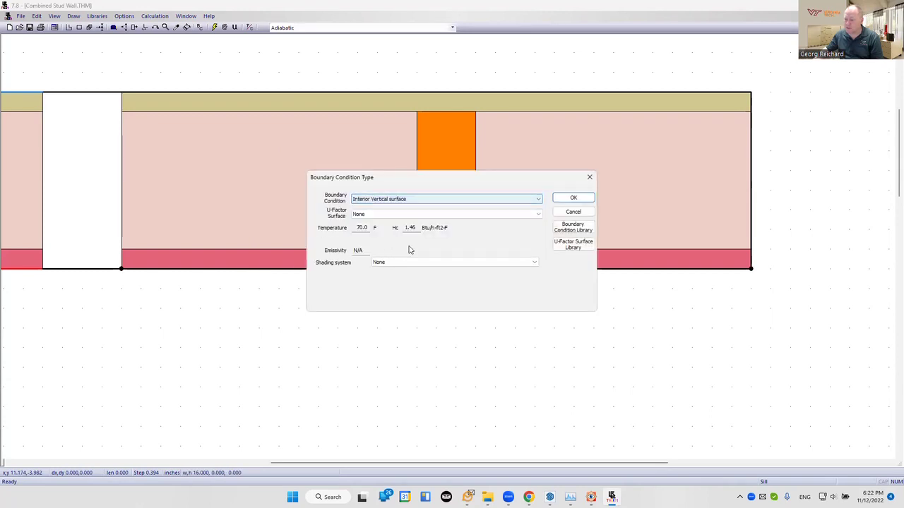
- Add a 'Stud wall' U-factor surface in the library and assign it to that edge
left_click(571, 245)
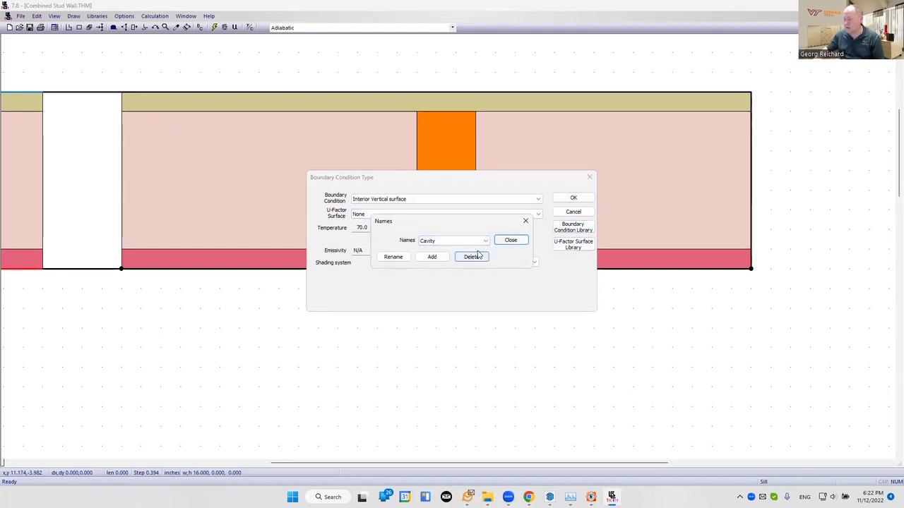
left_click(431, 257)
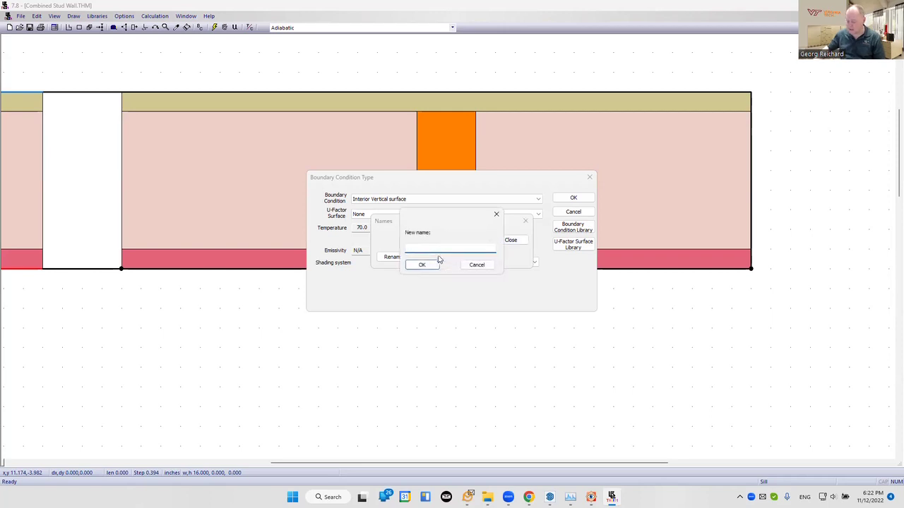
type("Stud wall")
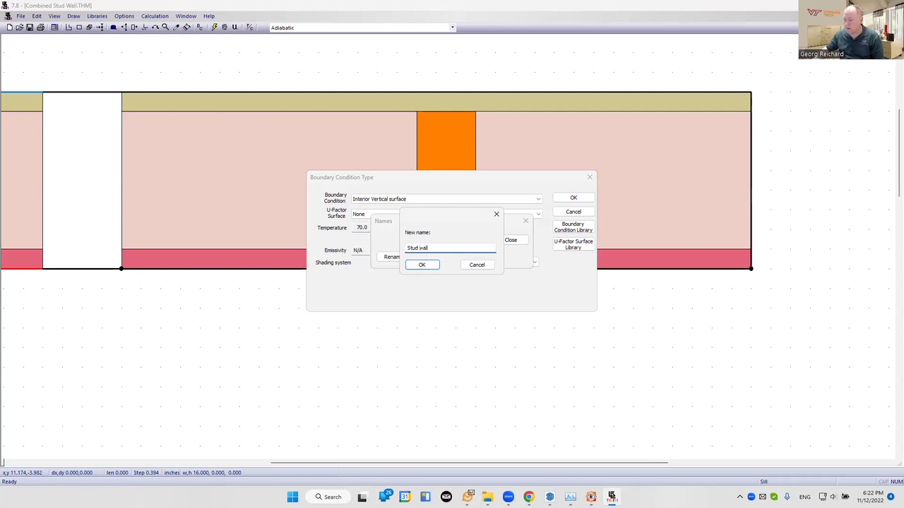
left_click(428, 267)
left_click(519, 242)
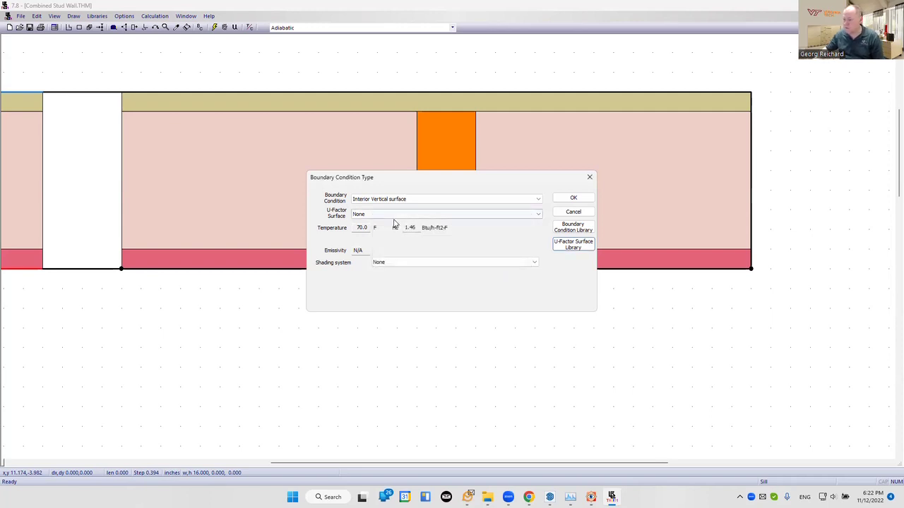
left_click(391, 214)
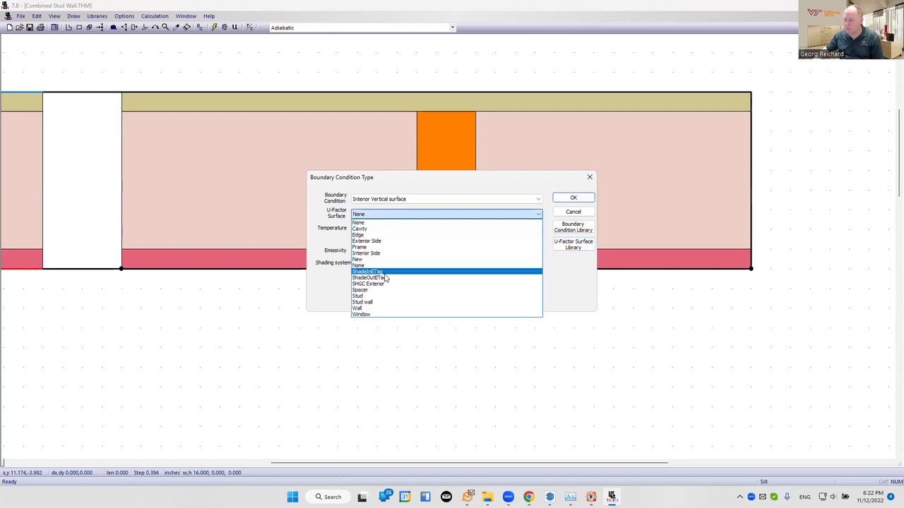
left_click(380, 303)
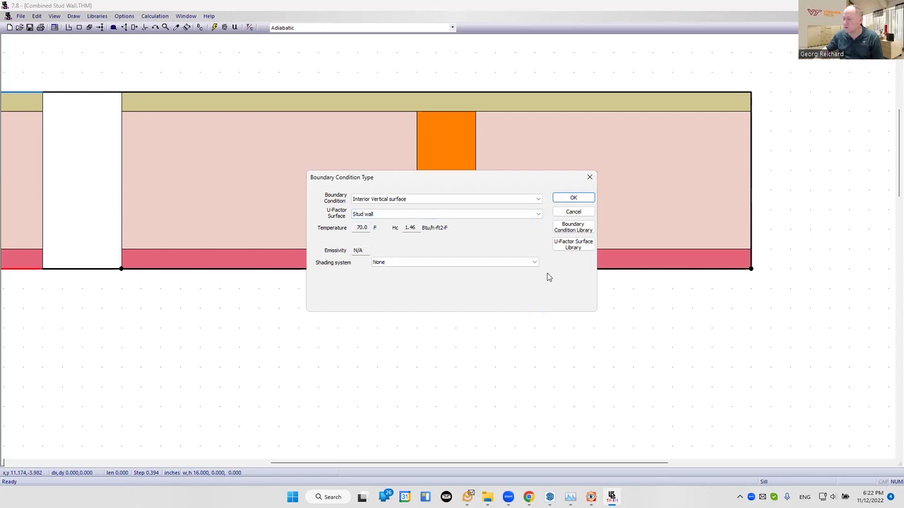
left_click(579, 198)
left_click(509, 92)
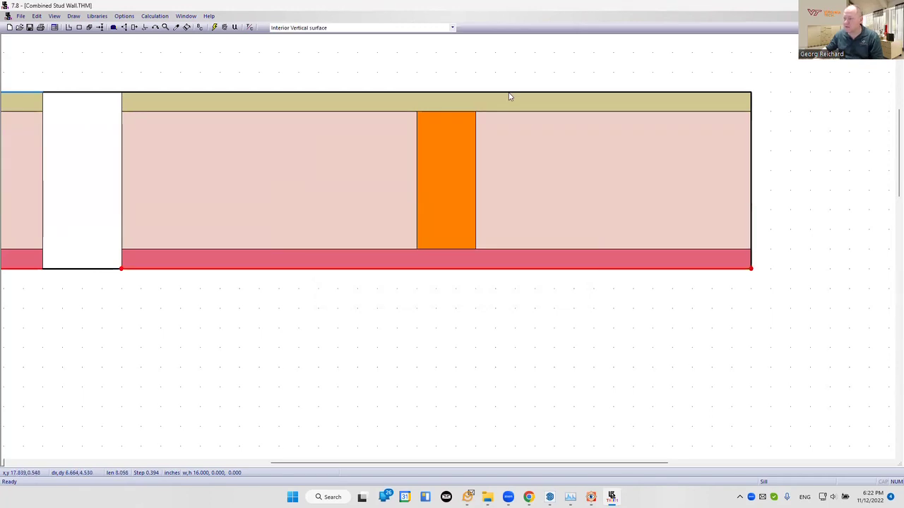
- Give the top edge the Exterior Winter condition and solve, producing isotherms from 1.5 to 65.8
left_click(380, 28)
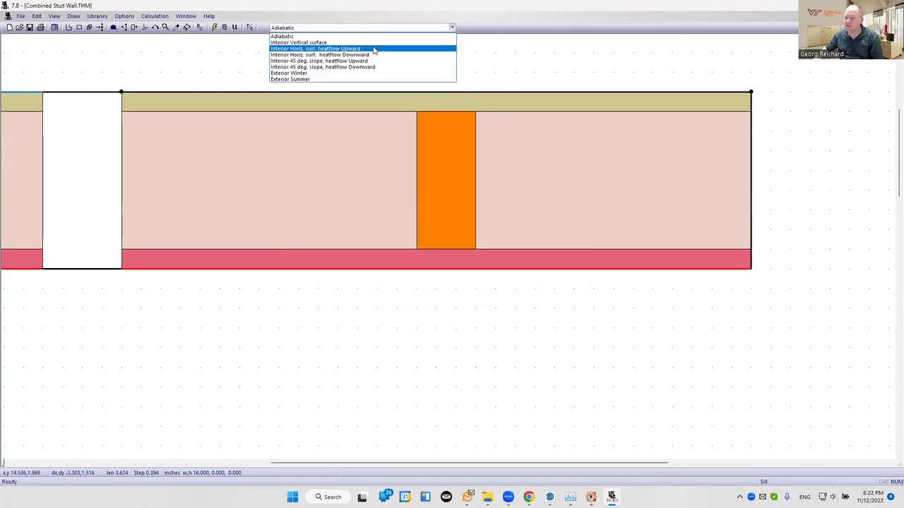
left_click(316, 72)
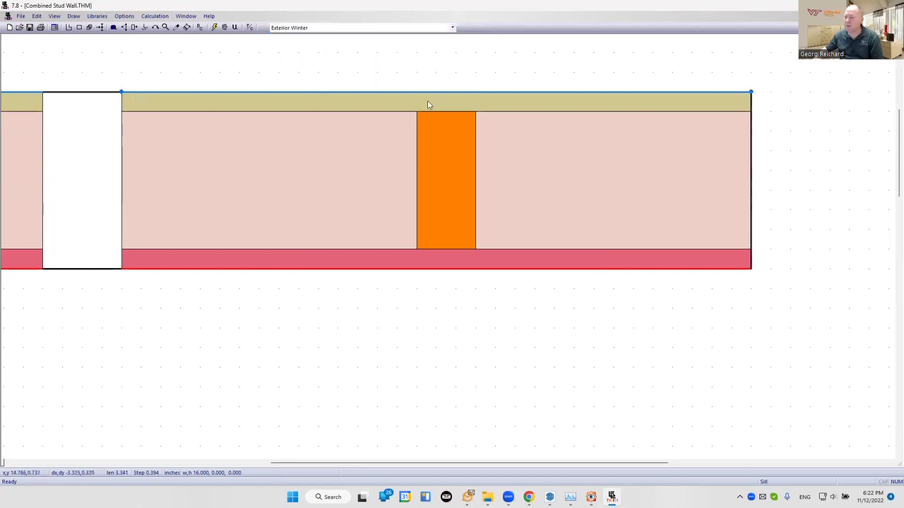
left_click(214, 26)
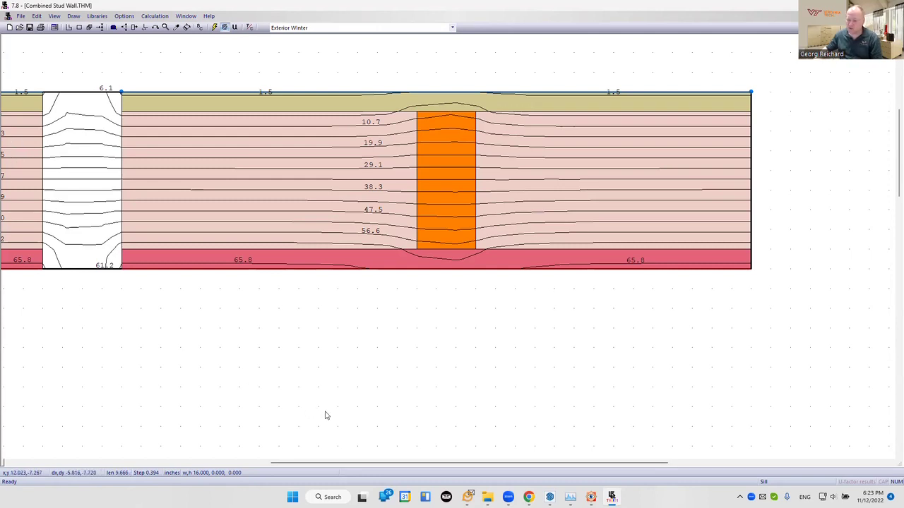
- Switch the results display to Flux Vectors and show the U-factor results window
mouse_move(325, 463)
left_mouse_down()
mouse_move(149, 447)
mouse_move(158, 446)
left_mouse_up()
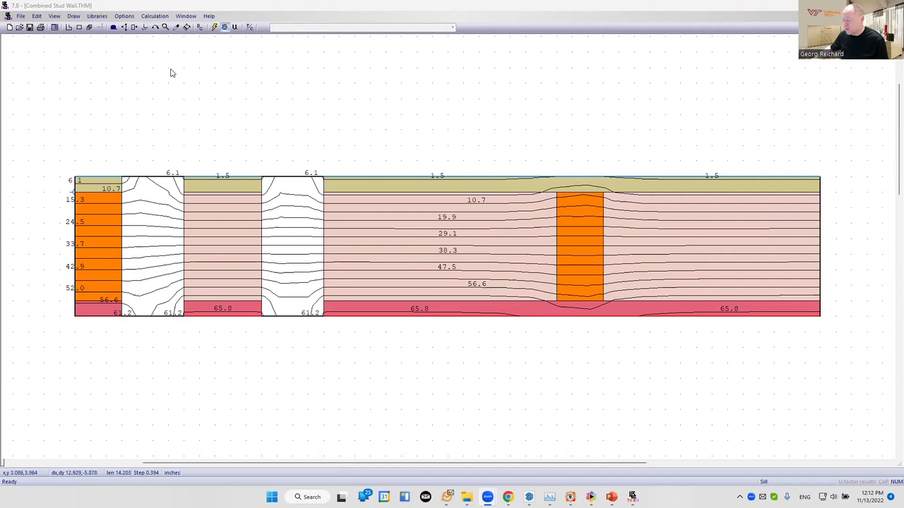
left_click(156, 17)
left_click(178, 49)
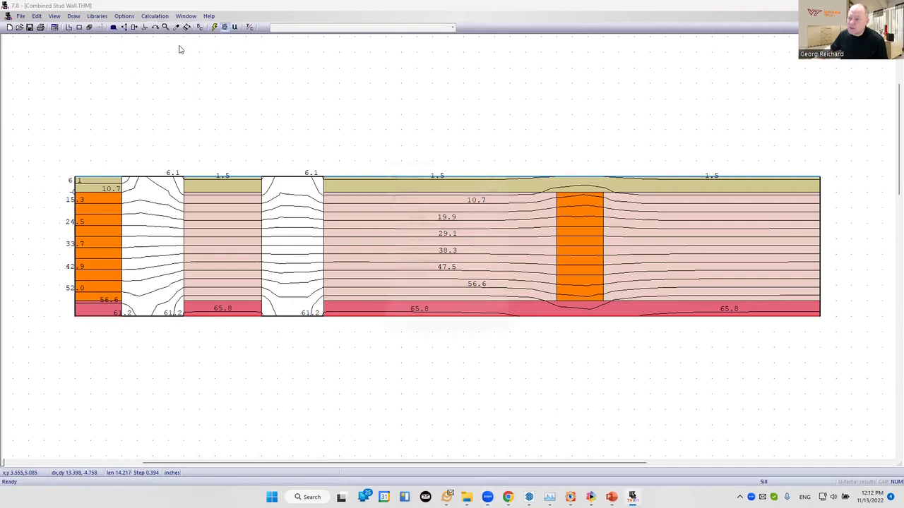
left_click(412, 201)
left_click(503, 171)
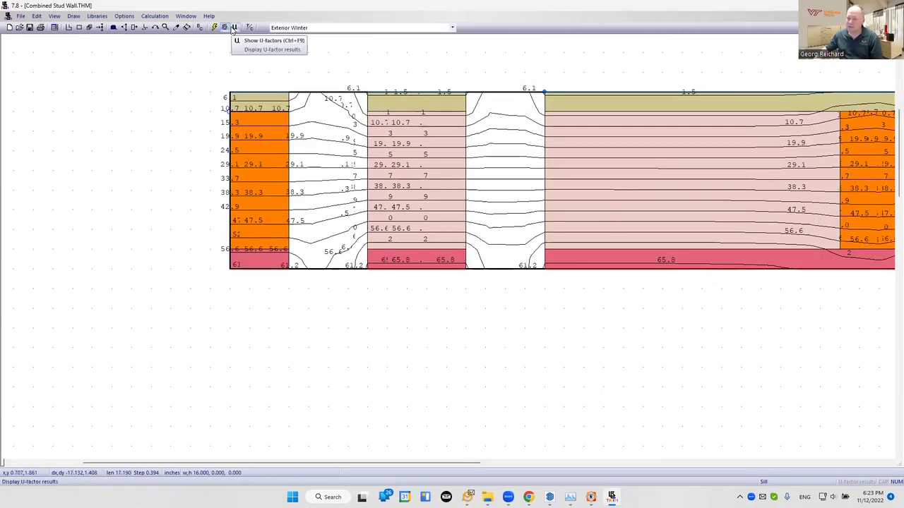
left_click(233, 27)
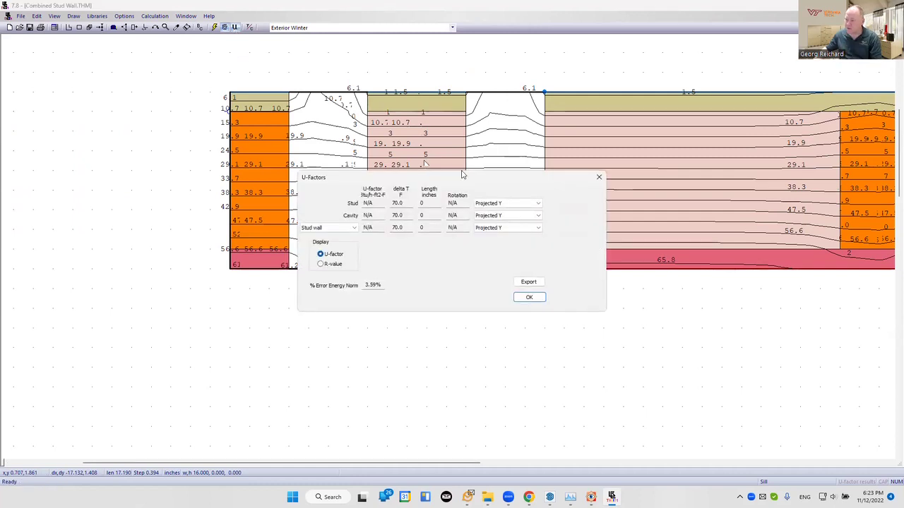
- Set Stud, Cavity and Stud wall rows to Total Length, check R-values, and select 0.0842
left_click_drag(461, 175, 506, 285)
left_click(550, 313)
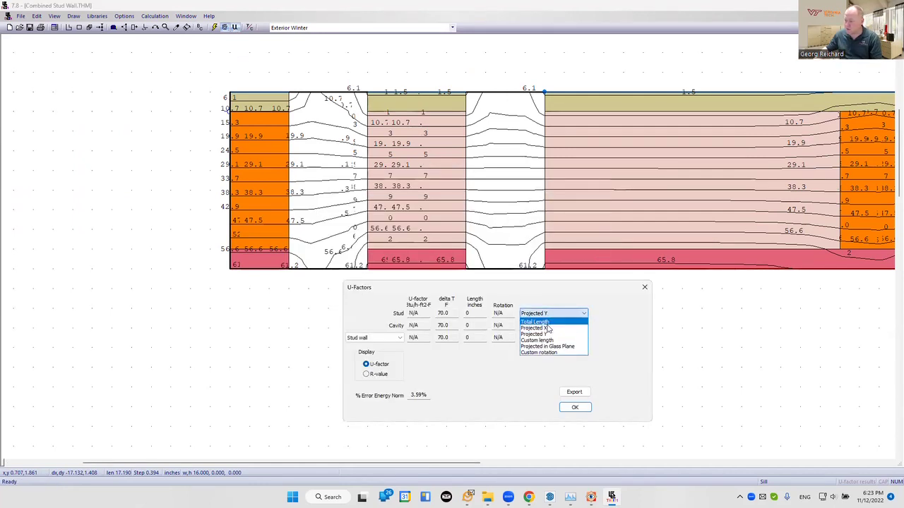
left_click(548, 322)
left_click(550, 326)
left_click(552, 334)
left_click(554, 338)
left_click(554, 346)
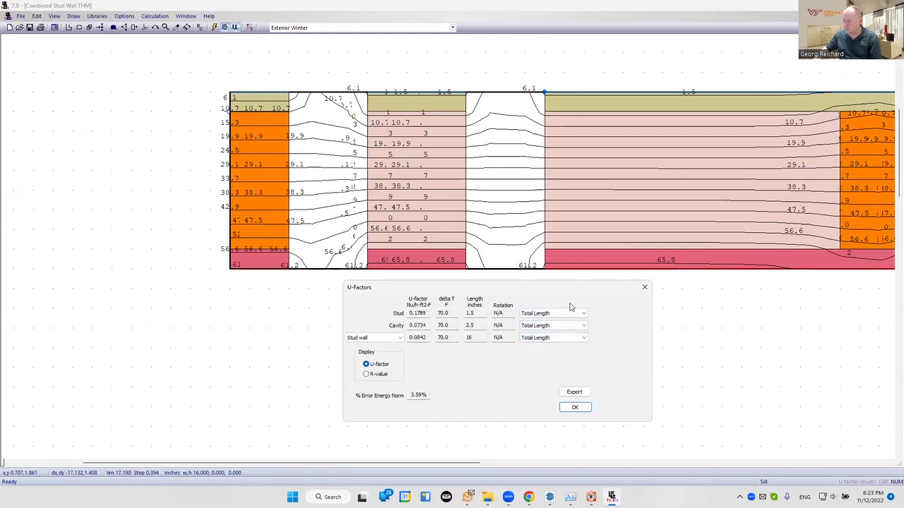
left_click_drag(569, 296, 595, 317)
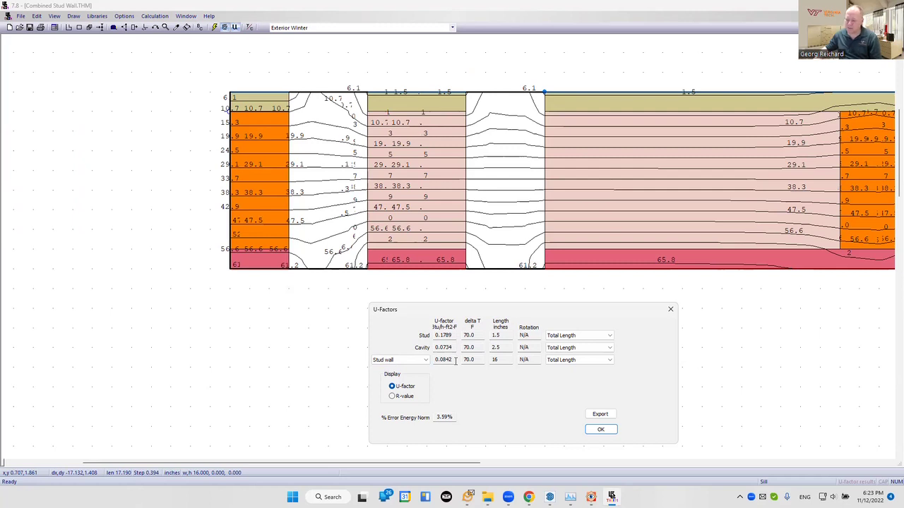
left_click(399, 400)
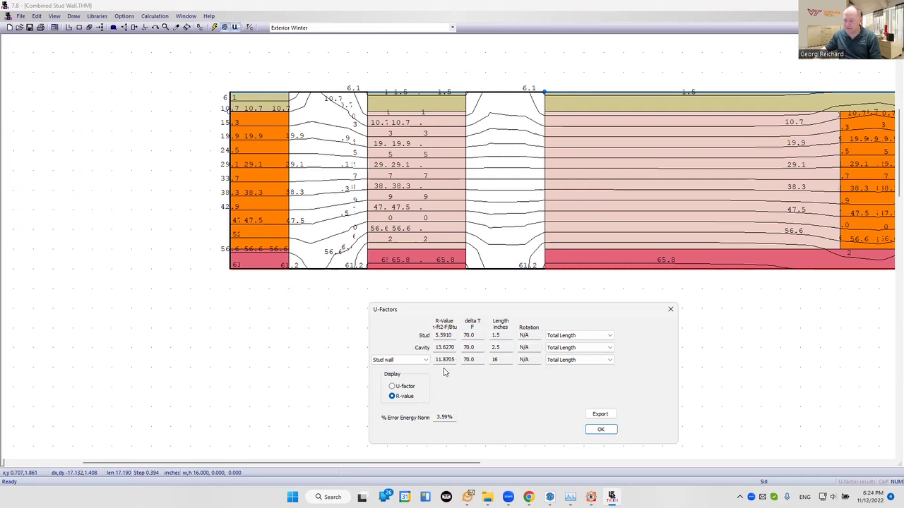
left_click(392, 386)
left_click_drag(435, 360, 459, 362)
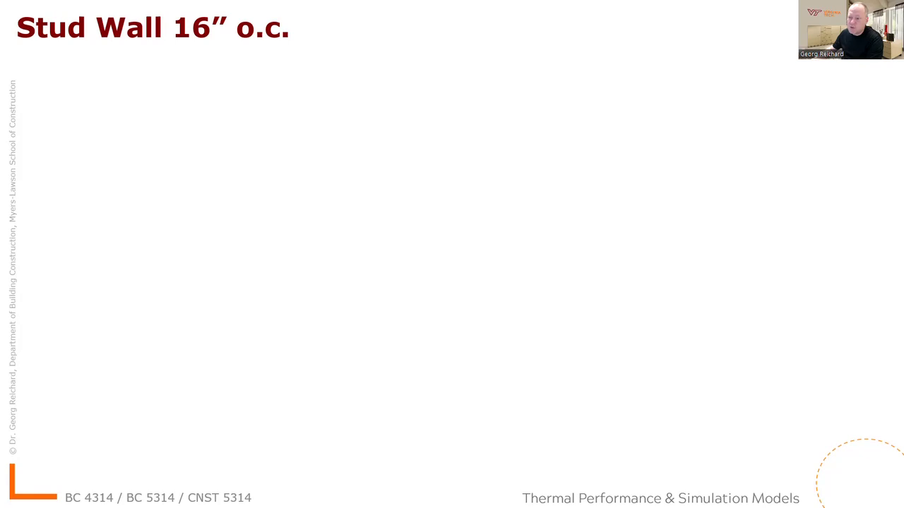
- Reveal the flux-vector diagram, U-factor table and Stud/Cavity/Stud wall labels on the slide
key("Right")
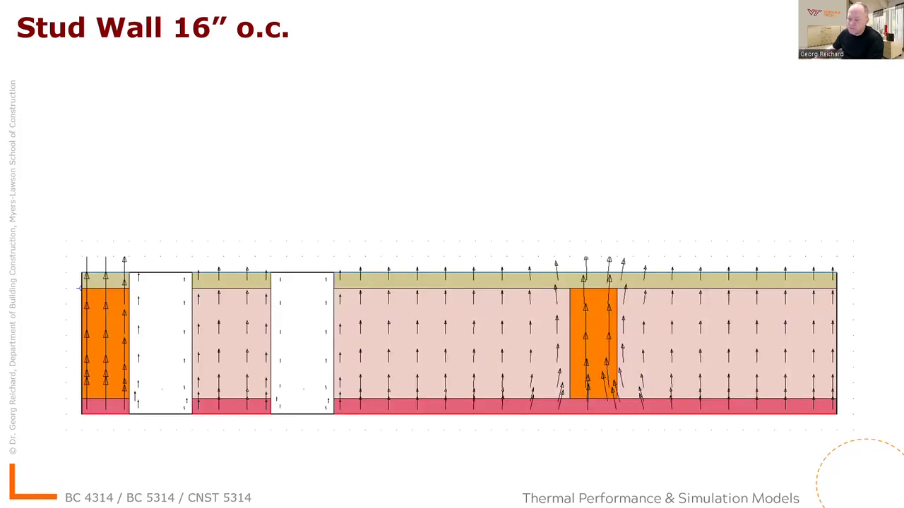
key("Right")
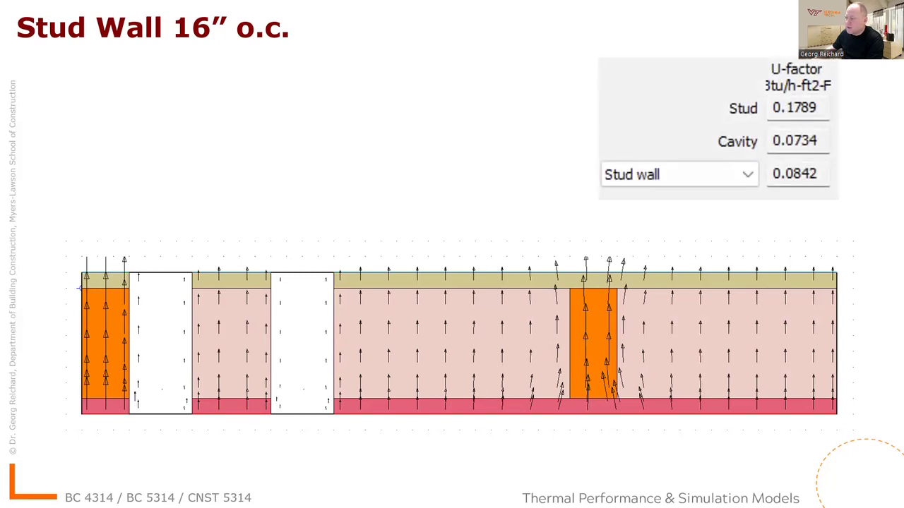
key("Right")
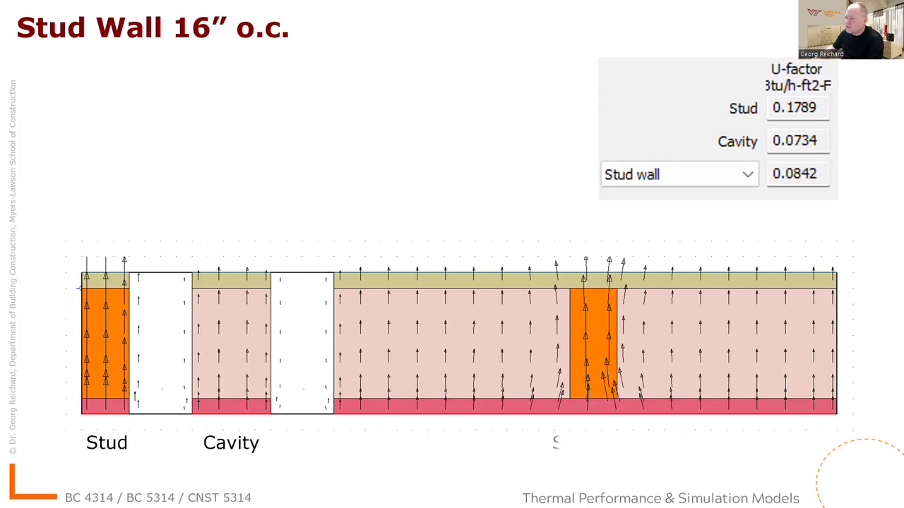